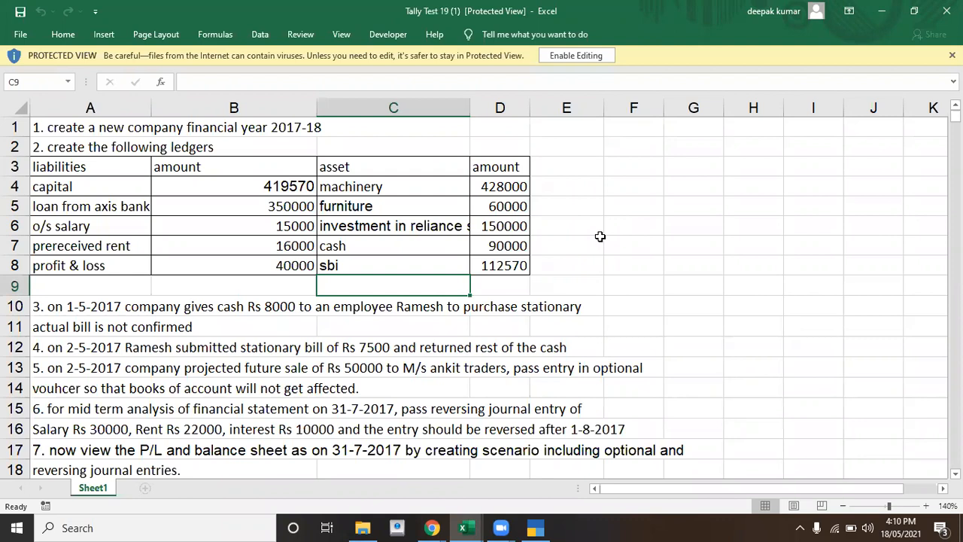
# Enable editing of the protected Tally Test 19 workbook
pyautogui.click(708, 170)
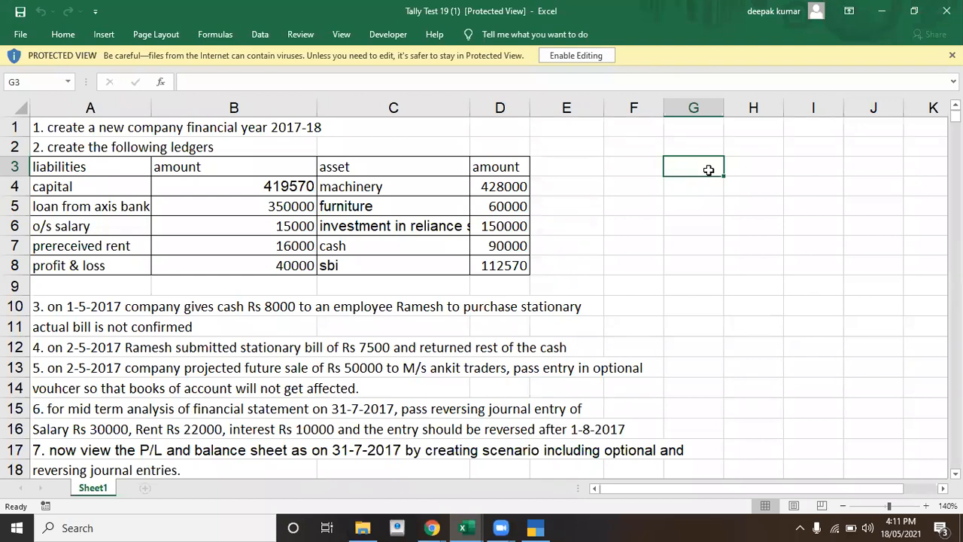
pyautogui.press('Left')
pyautogui.press('Up')
pyautogui.press('Right')
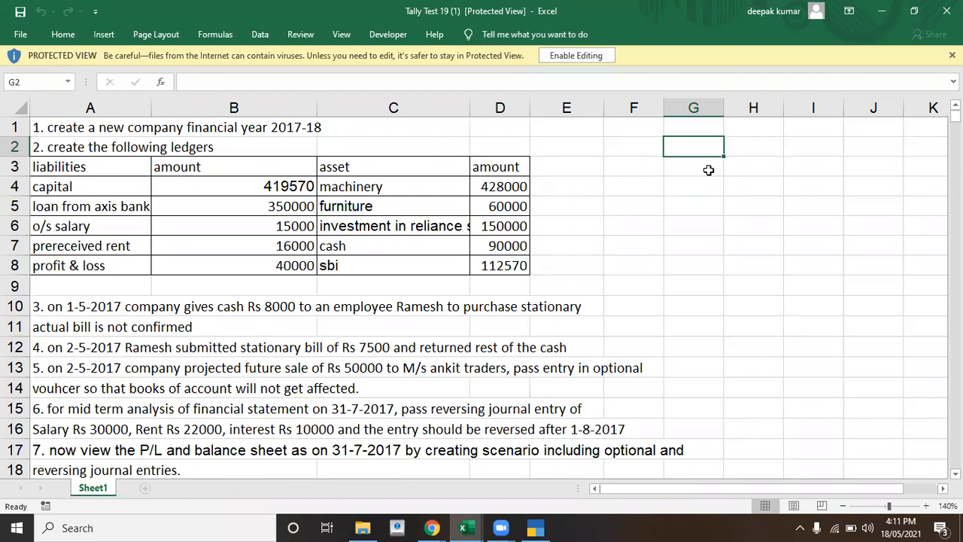
pyautogui.click(585, 63)
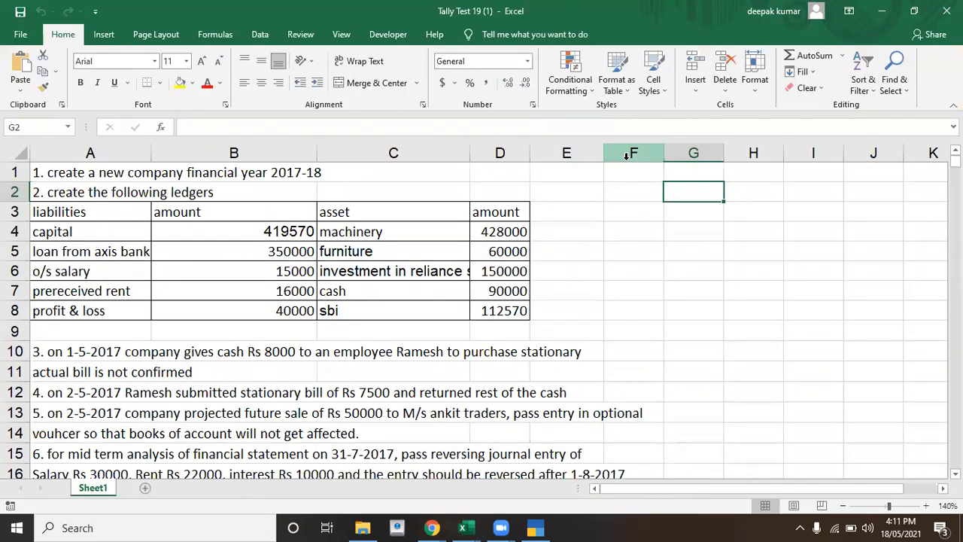
# Enter the heading NON ACCOUNTING VOUCHERS in cell G3, beside the ledger table
pyautogui.press('Down')
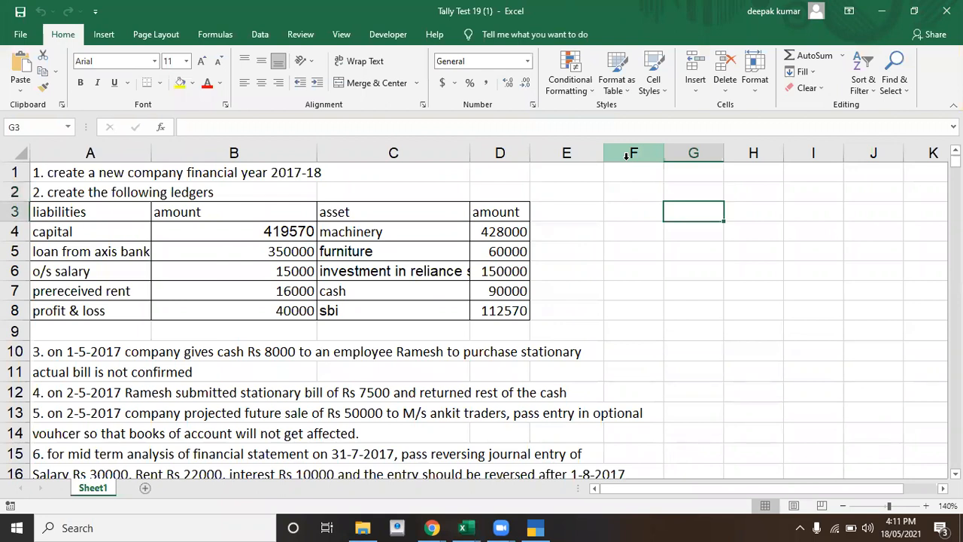
pyautogui.write('NON AC')
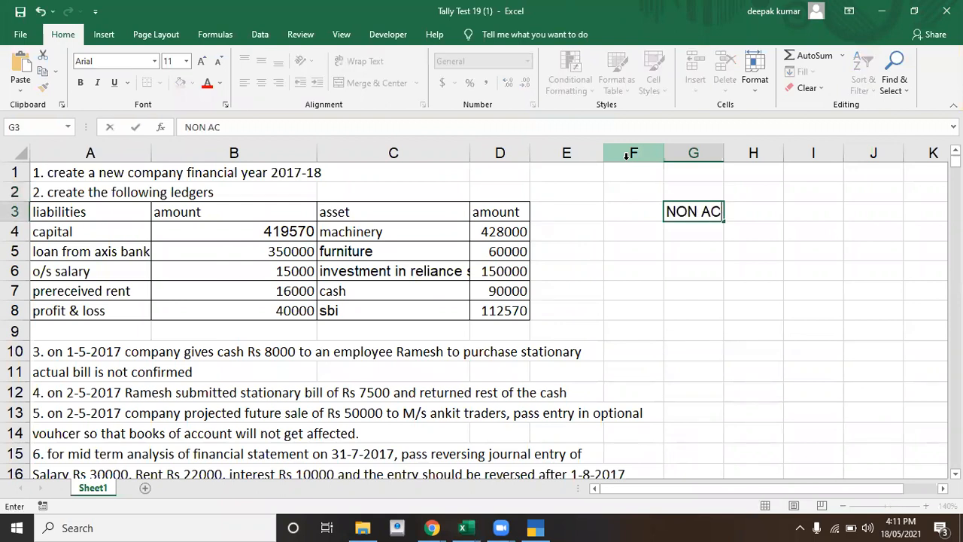
pyautogui.write('COUNTING VOU')
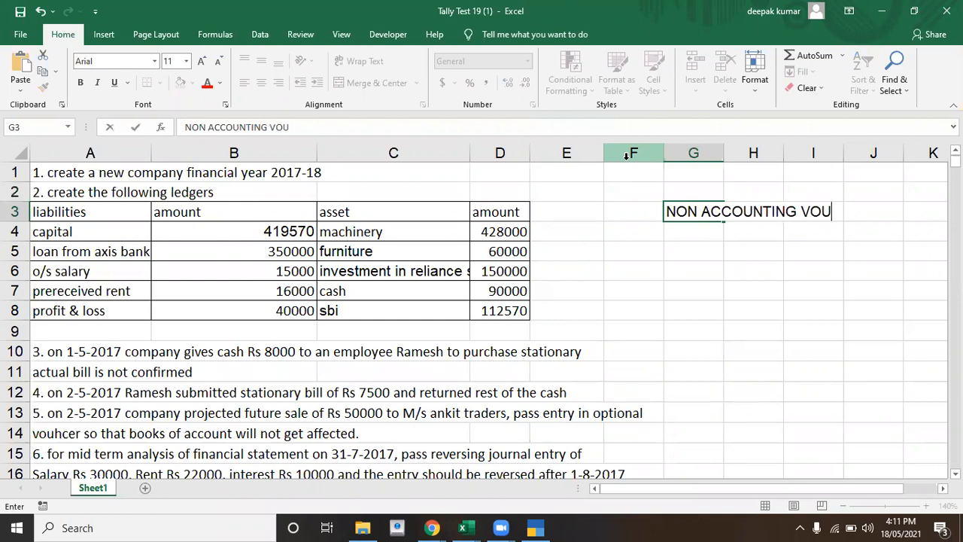
pyautogui.write('CHERS')
pyautogui.press('Return')
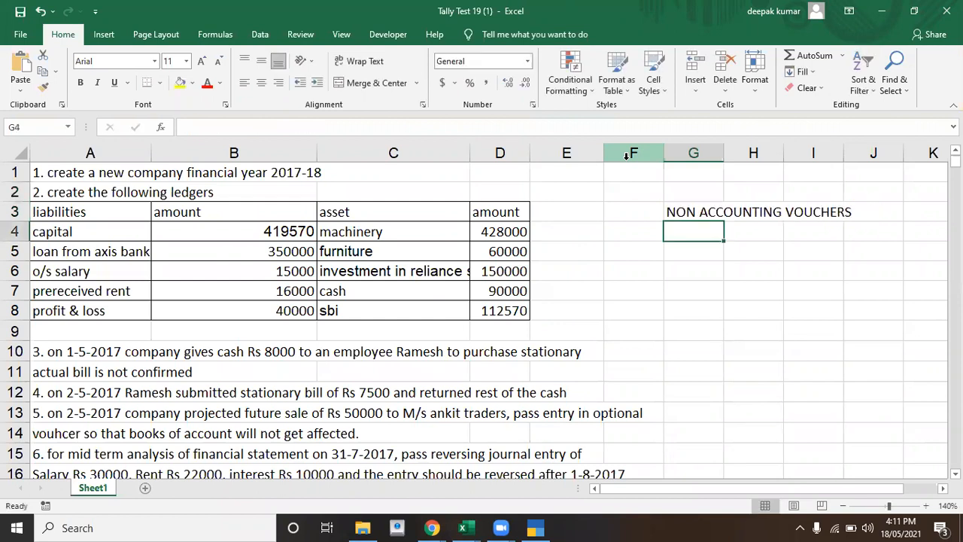
# Add the first list entry under the heading: 1 in G4 and MEMORENDOM VOUCHER in H4
pyautogui.write('1')
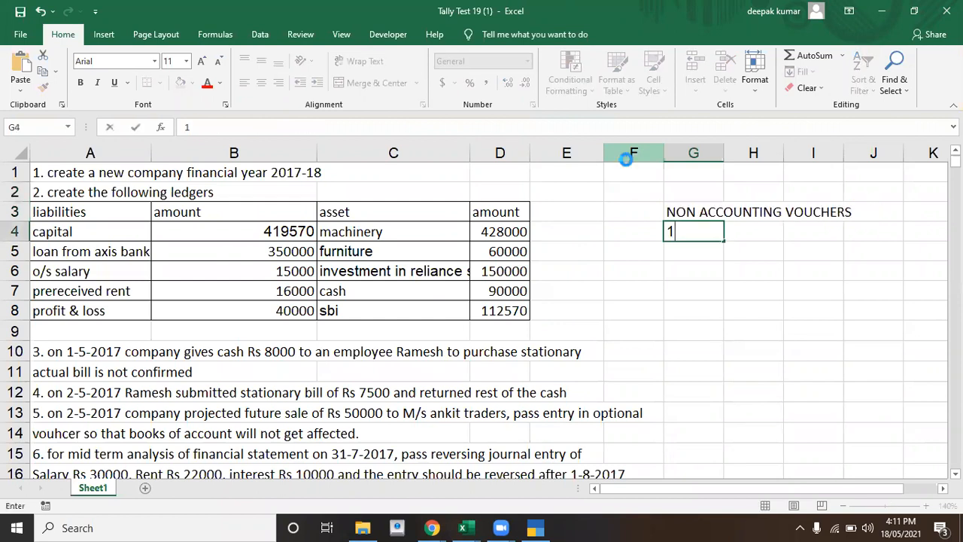
pyautogui.press('Tab')
pyautogui.write('M')
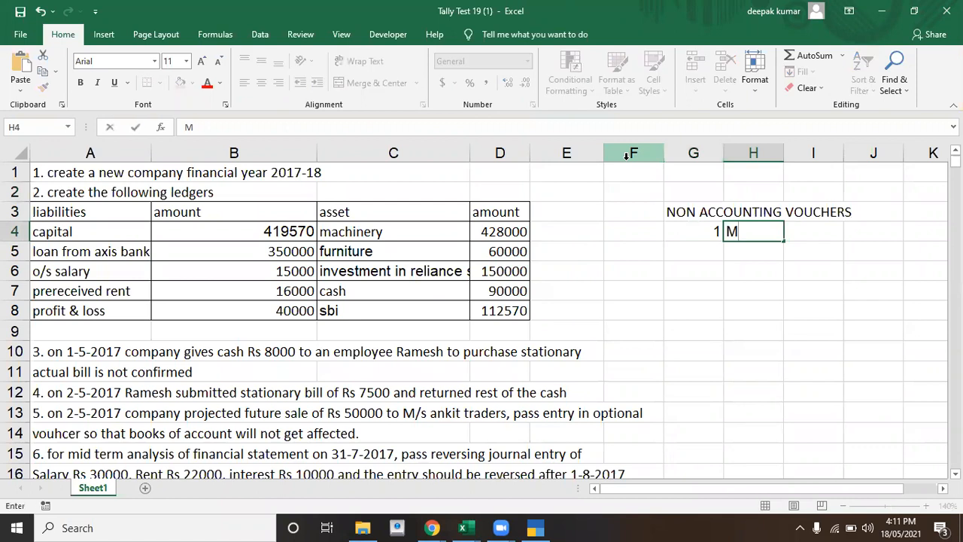
pyautogui.write('EMOREND')
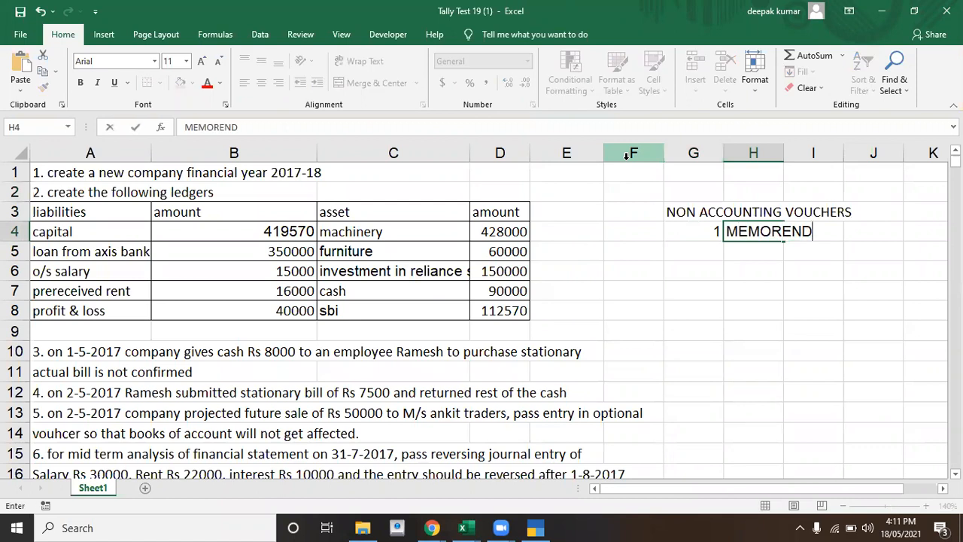
pyautogui.write('OM VOUCEHR')
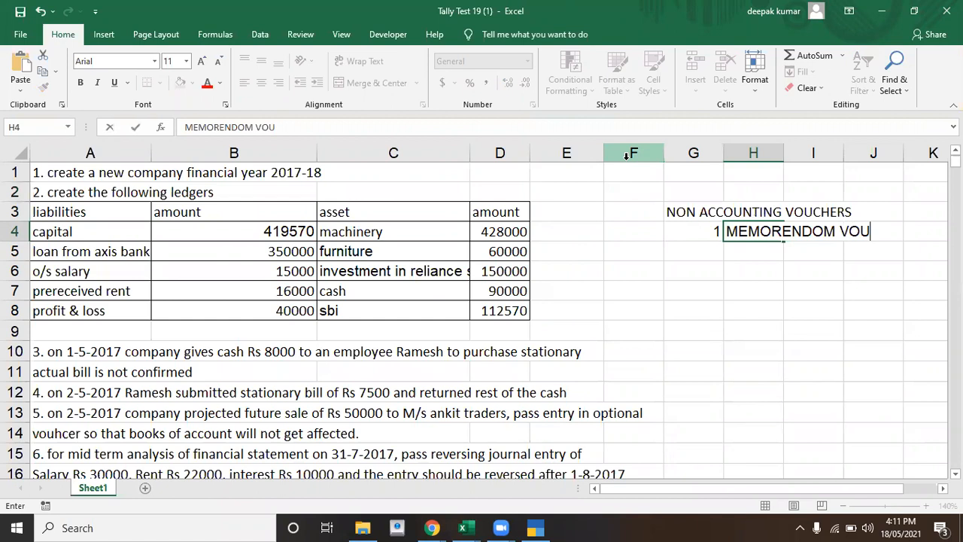
pyautogui.press('BackSpace')
pyautogui.press('BackSpace')
pyautogui.press('BackSpace')
pyautogui.write('HER')
pyautogui.press('Return')
# Add the second list entry: 2 in G5 and OPTIONAL VOUCHER in H5
pyautogui.press('Left')
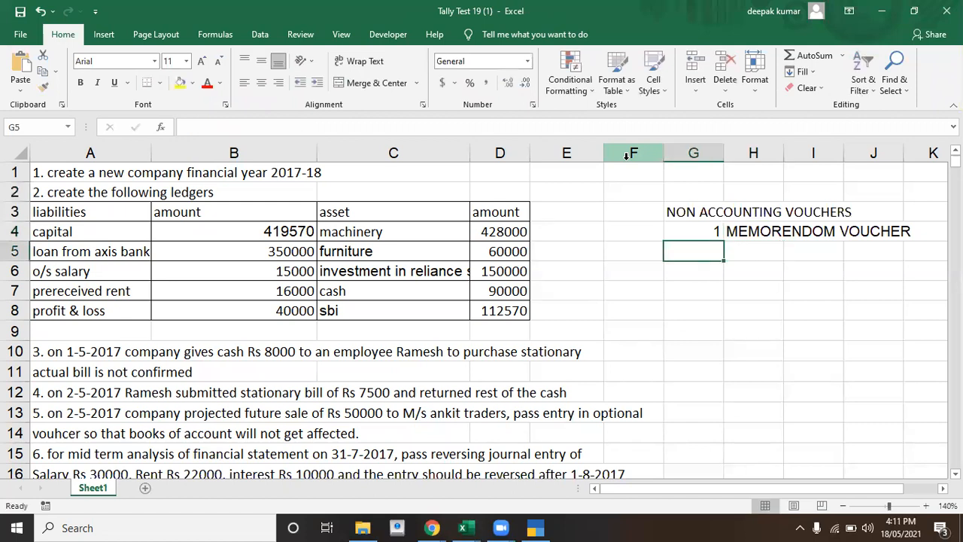
pyautogui.write('2')
pyautogui.press('Tab')
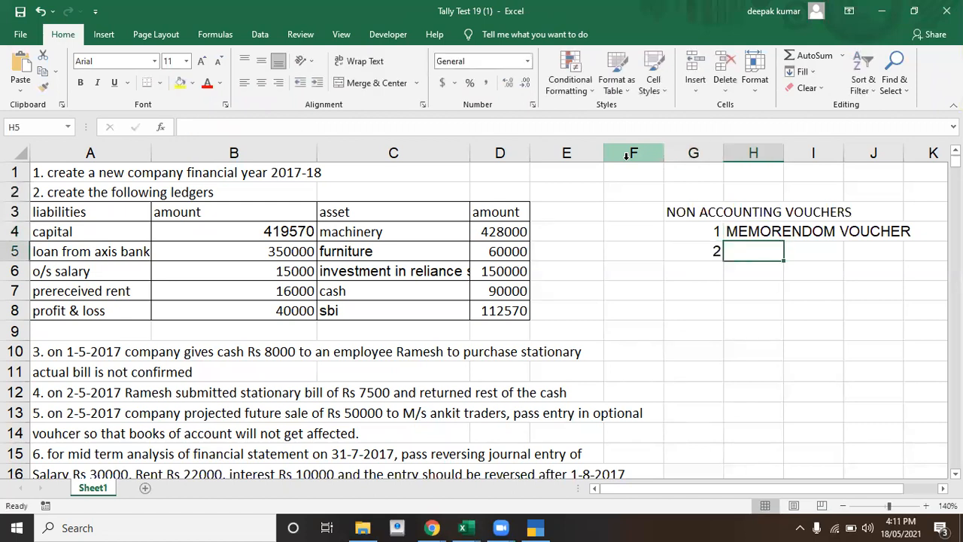
pyautogui.write('OPTION')
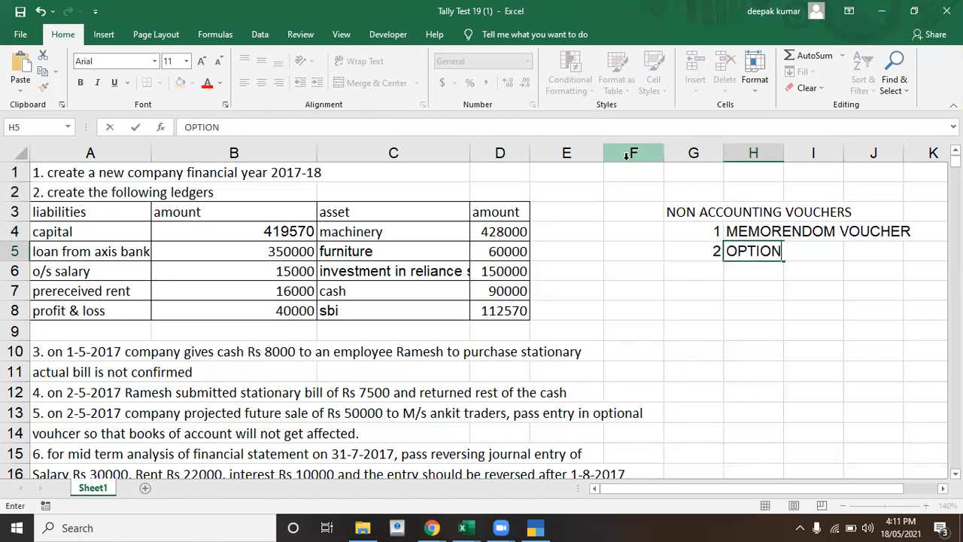
pyautogui.write('AL VOUCHER')
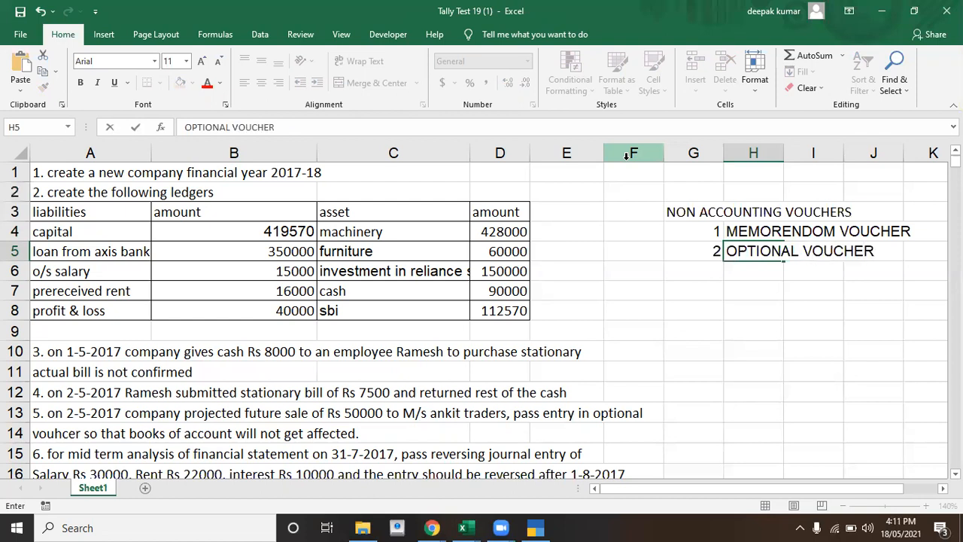
pyautogui.press('Return')
# Add the third list entry: 3 in G6 and REVERSING JOURNAL in H6
pyautogui.press('Left')
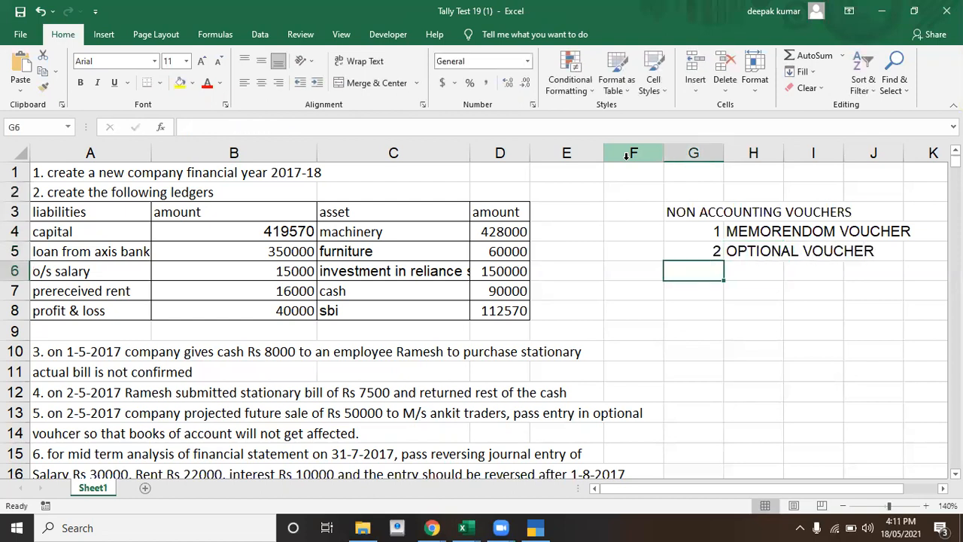
pyautogui.write('3')
pyautogui.press('Tab')
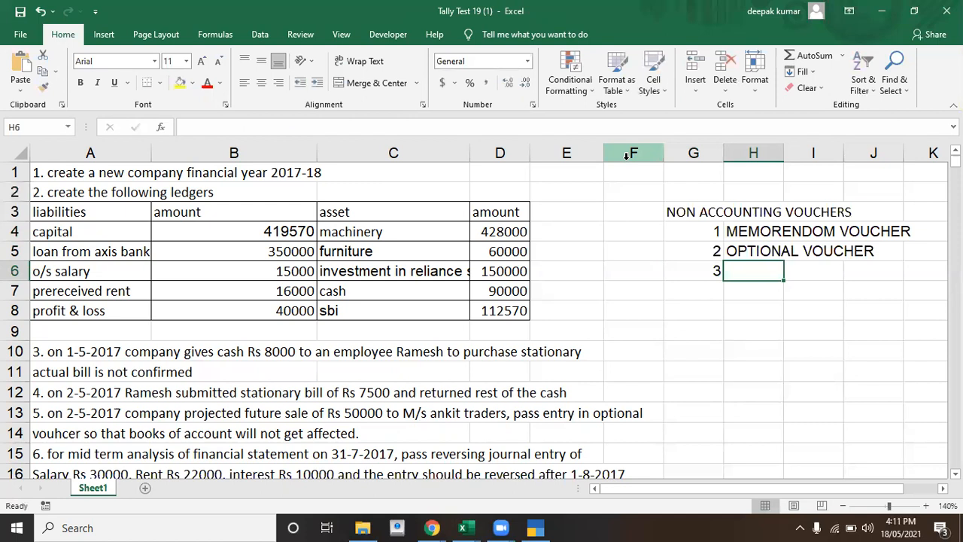
pyautogui.write('REVERSING JOURNAL')
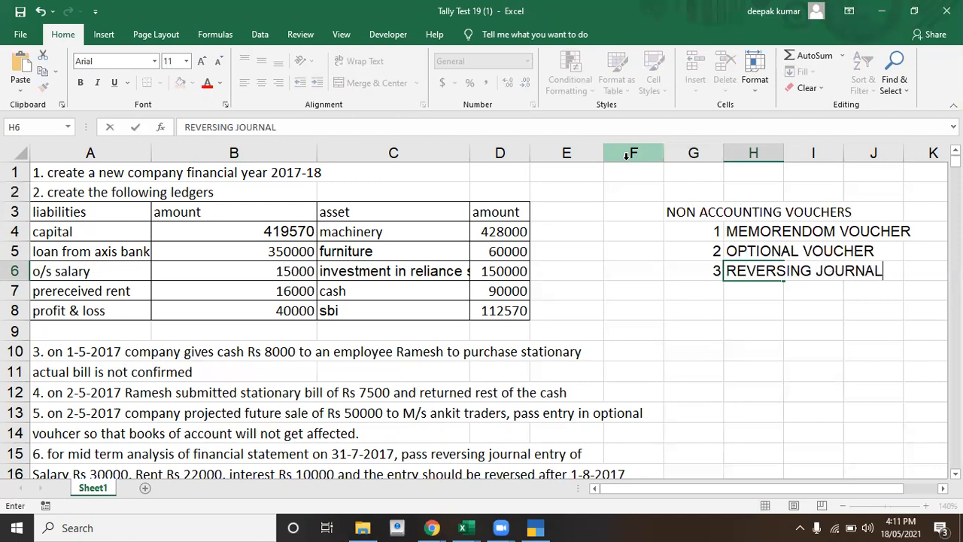
pyautogui.press('Return')
# Add the fourth list entry: 4 in G7 and POSTDATED VOUCHER in H7
pyautogui.write('4')
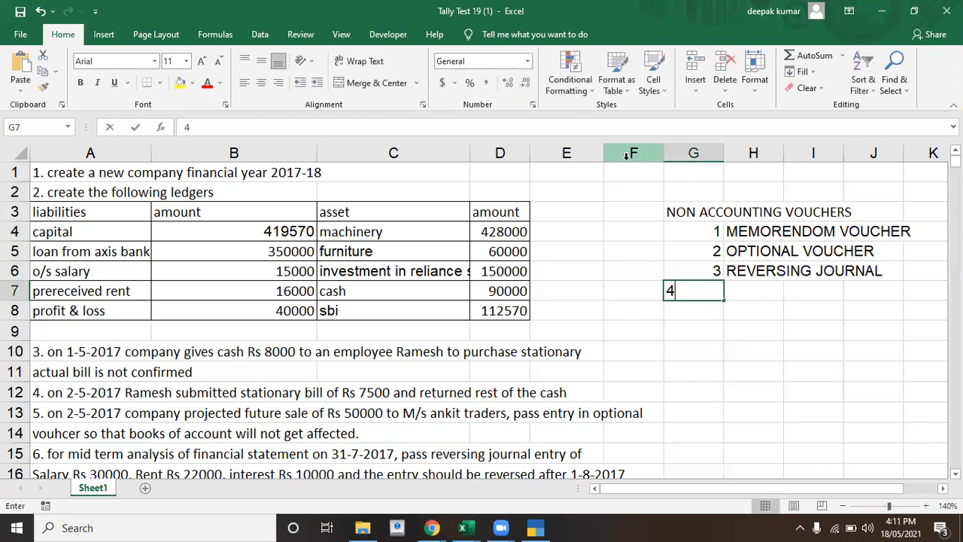
pyautogui.press('Tab')
pyautogui.write('PO')
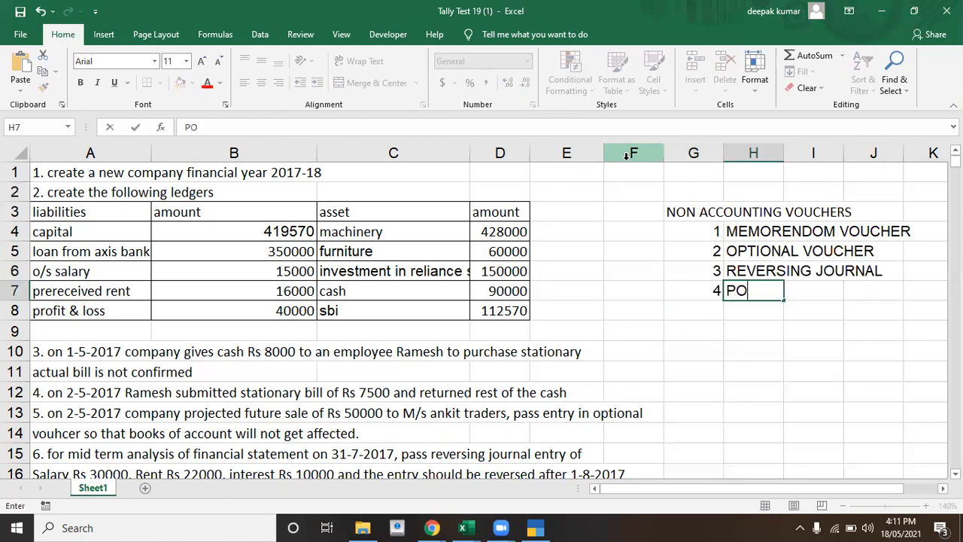
pyautogui.write('STDATED ')
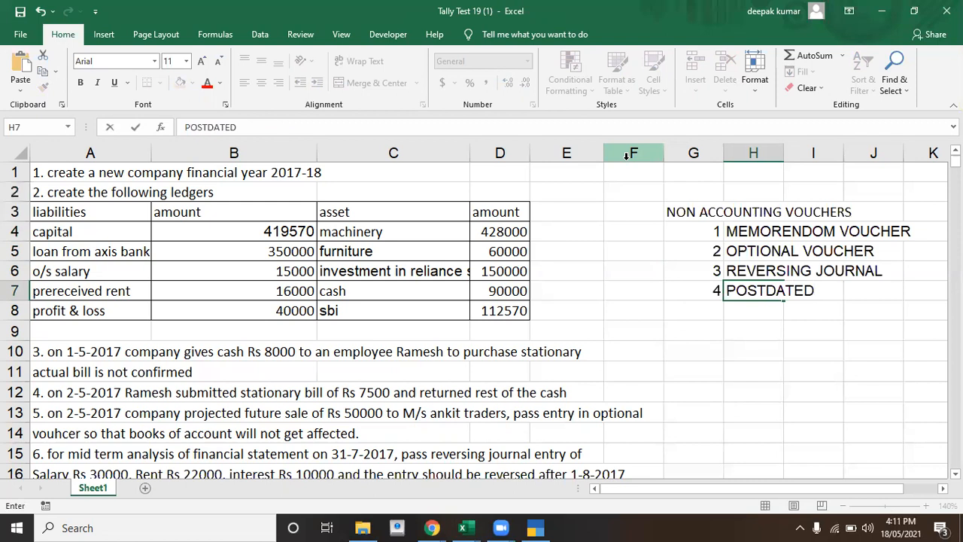
pyautogui.write('VOUCHER')
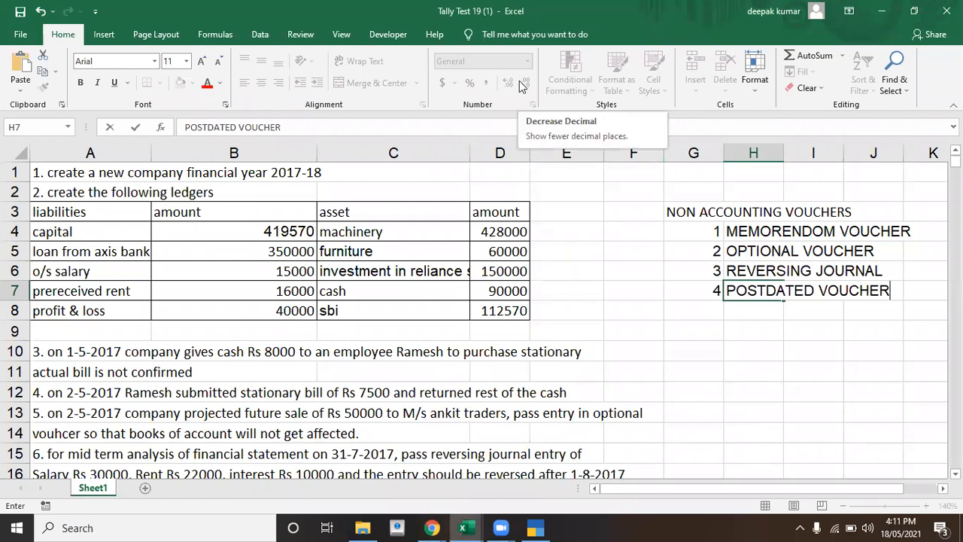
pyautogui.click(594, 228)
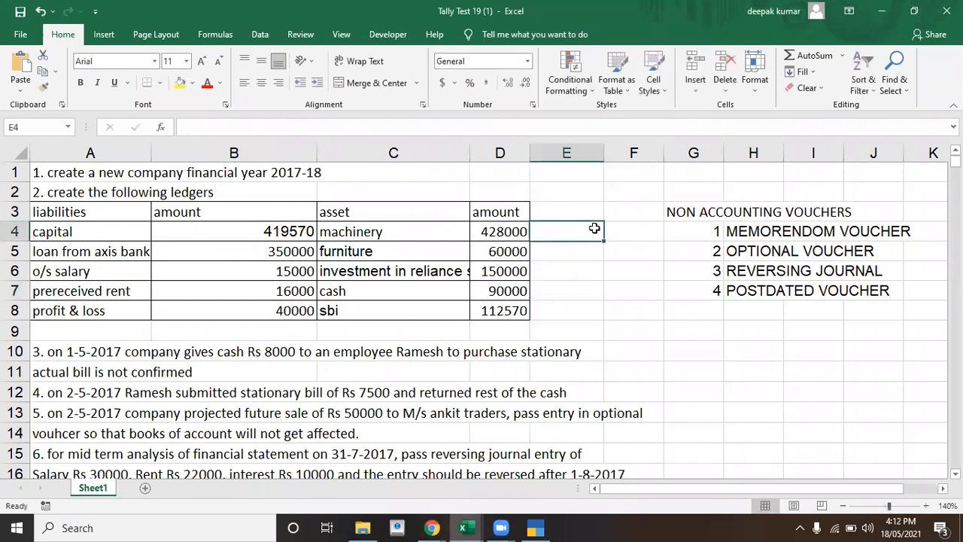
# Go through the four non-accounting voucher types in G4:H7 one by one, ending at the liabilities in the ledger table
pyautogui.click(729, 233)
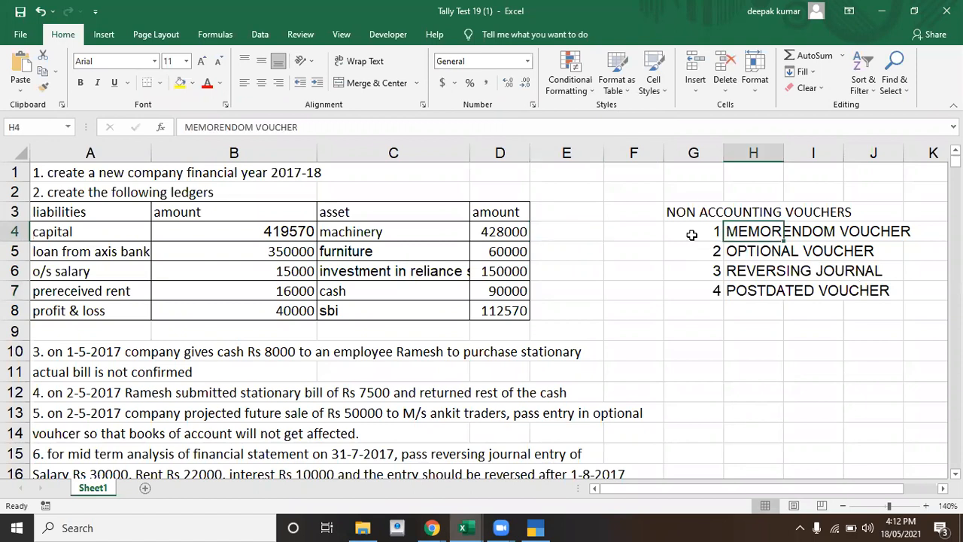
pyautogui.click(691, 235)
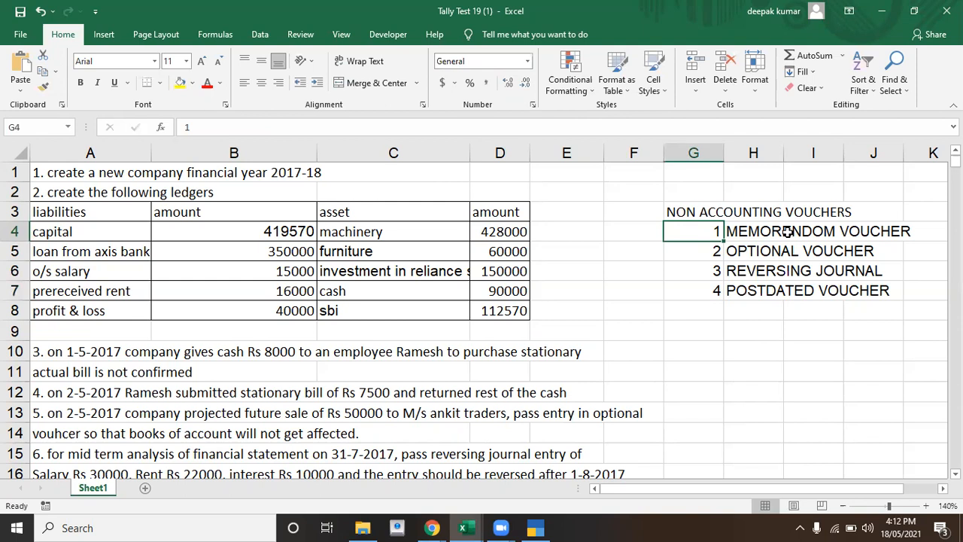
pyautogui.click(708, 254)
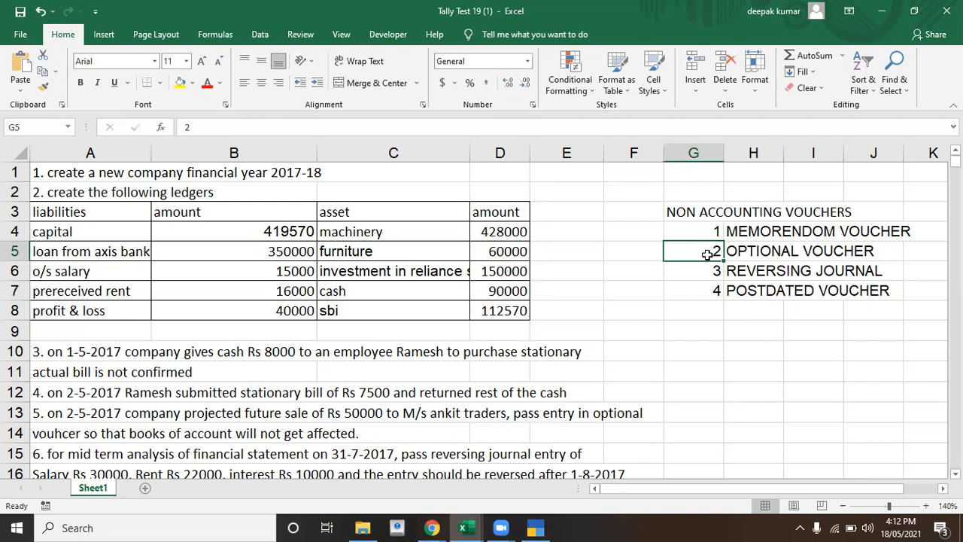
pyautogui.press('Down')
pyautogui.press('Right')
pyautogui.press('Down')
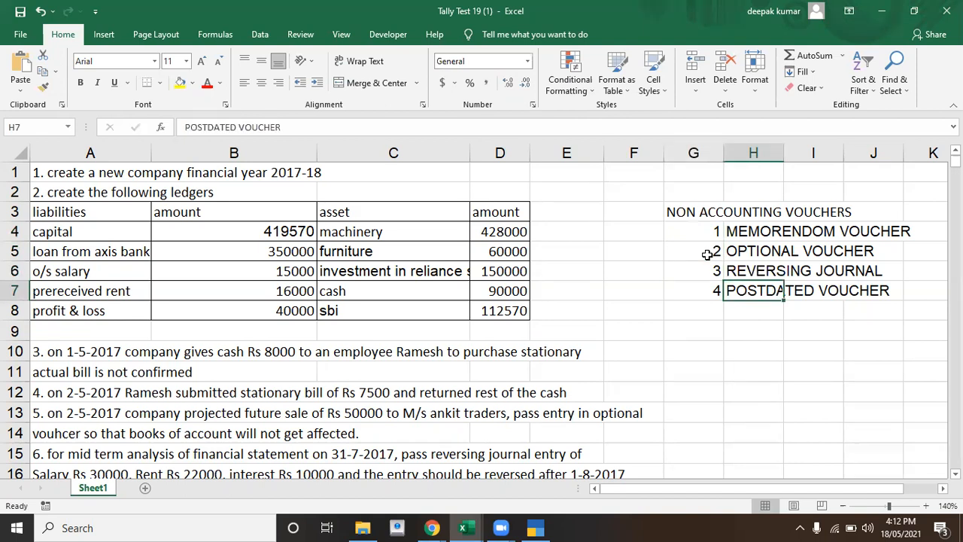
pyautogui.press('Up')
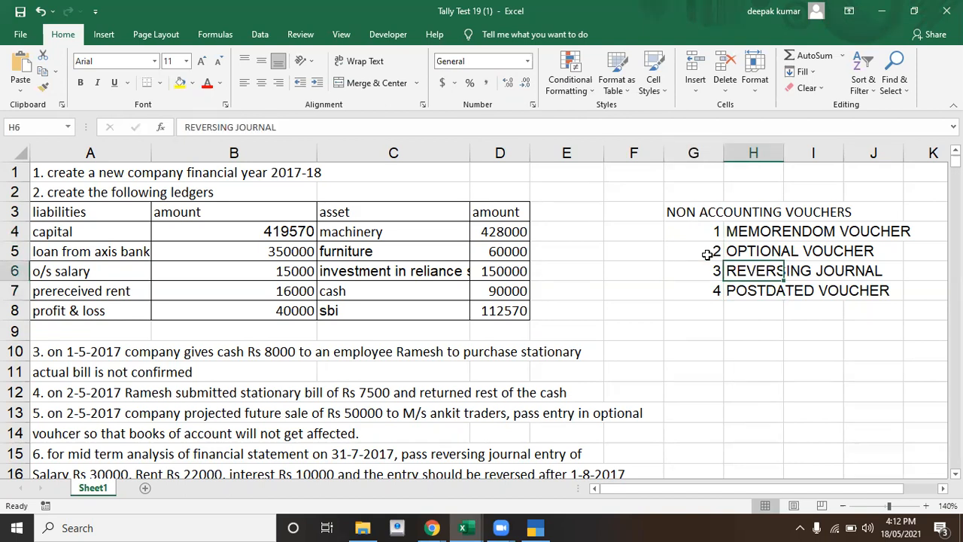
pyautogui.press('Left')
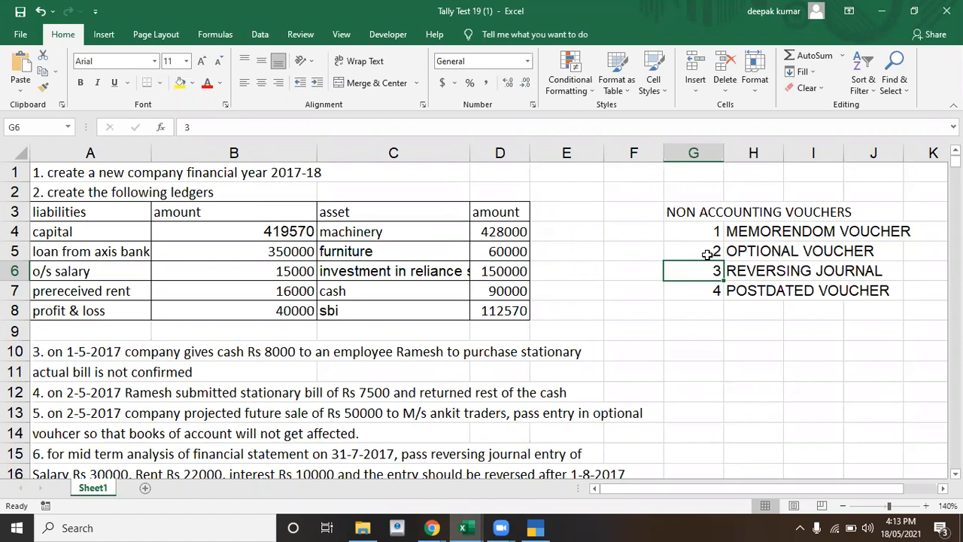
pyautogui.press('Down')
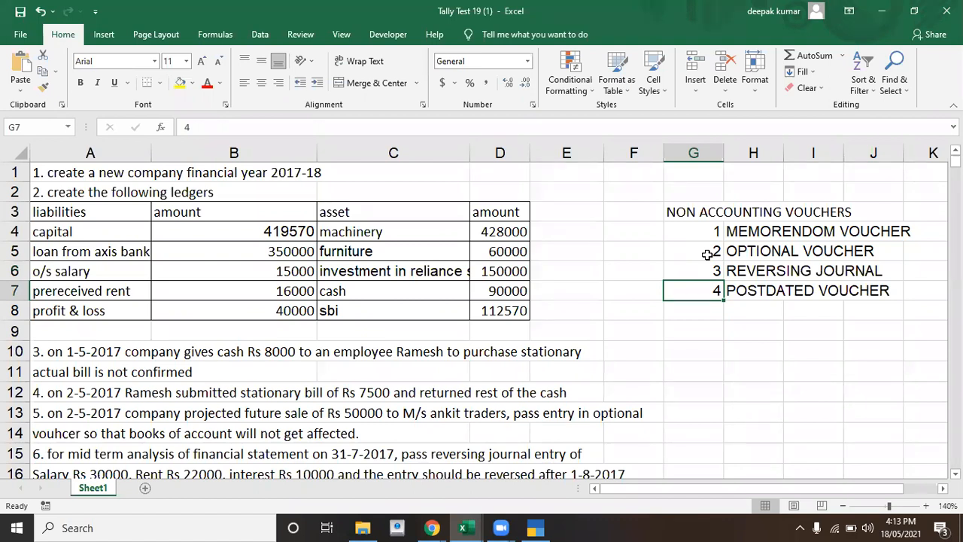
pyautogui.press('Left')
pyautogui.press('Left')
pyautogui.press('Left')
pyautogui.press('Left')
pyautogui.press('Left')
pyautogui.press('Left')
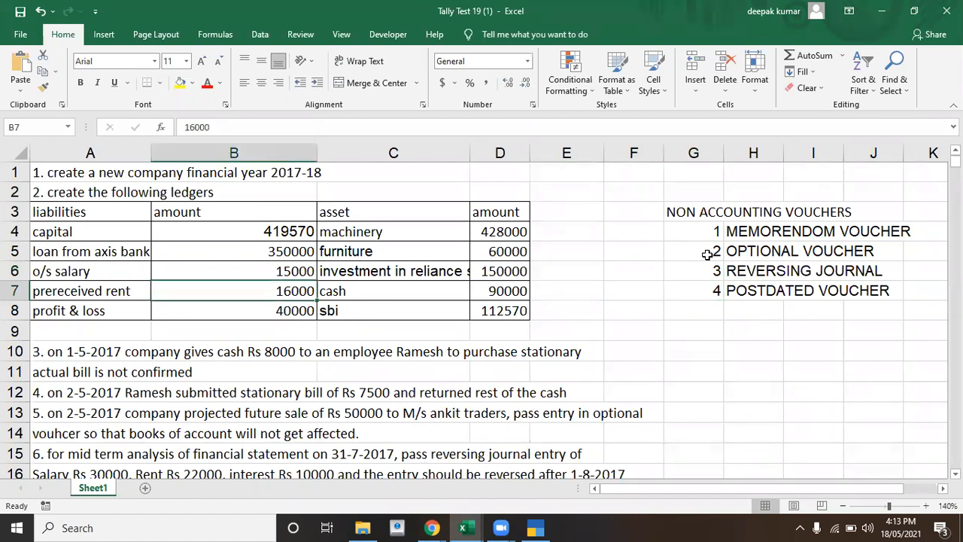
pyautogui.press('Down')
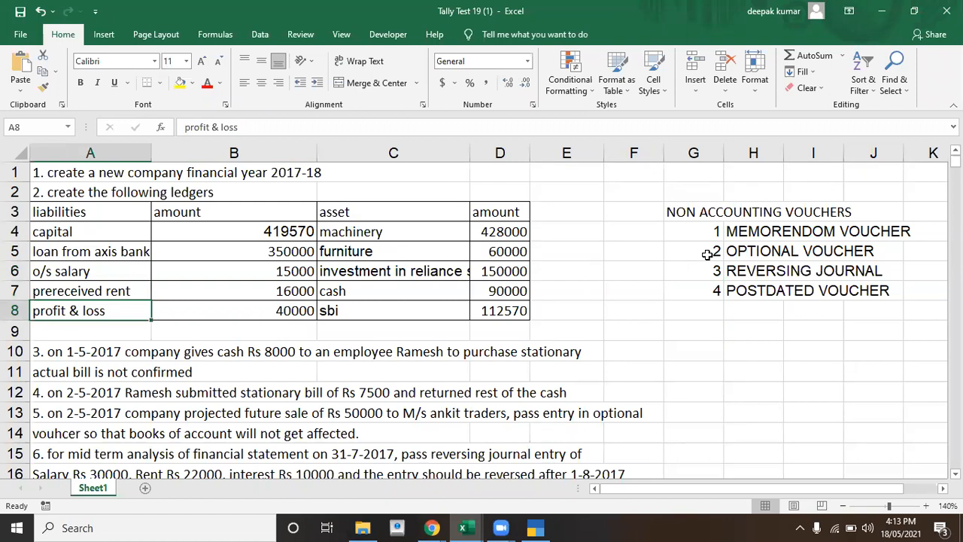
# Switch to TallyPrime and open the form for creating a new company
pyautogui.hotkey('alt', 'Tab')
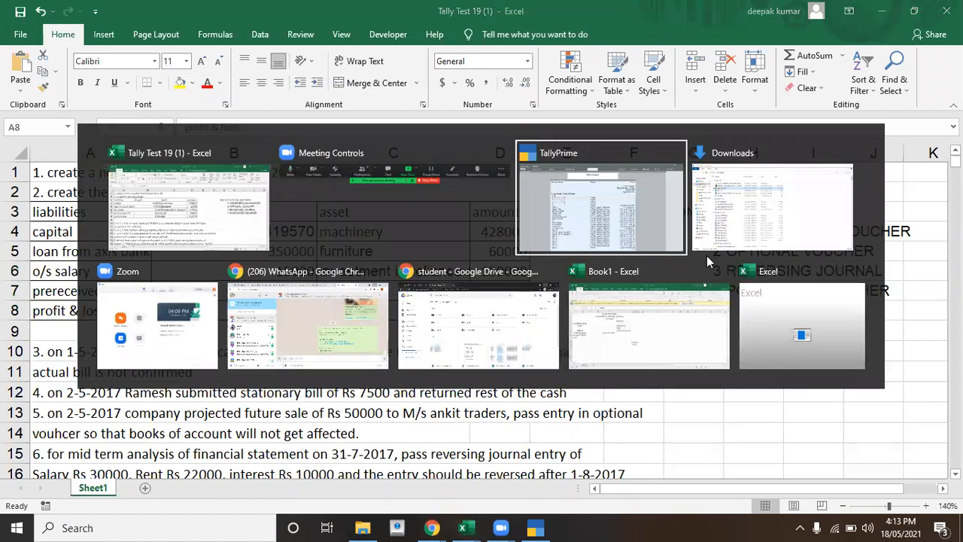
pyautogui.press('Up')
pyautogui.press('Up')
pyautogui.press('Up')
pyautogui.press('Up')
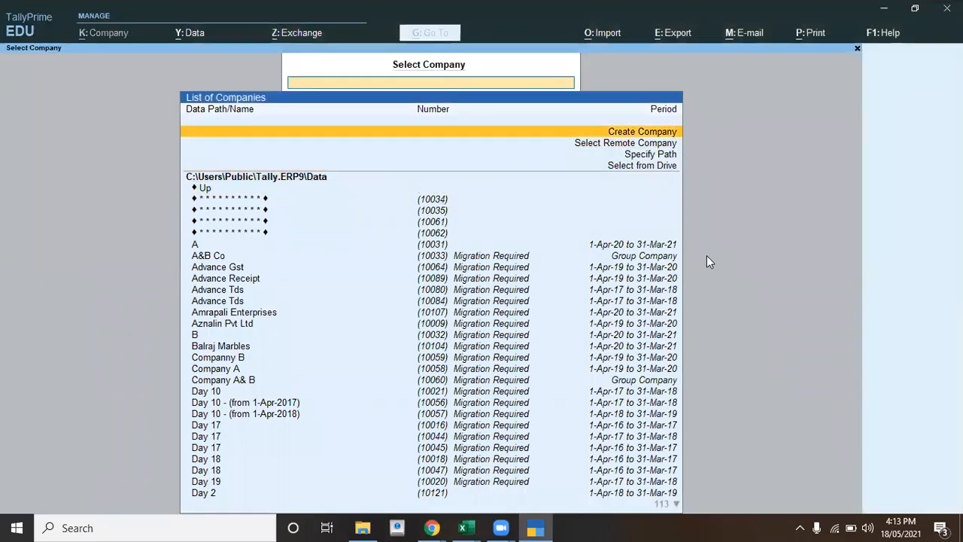
pyautogui.press('Return')
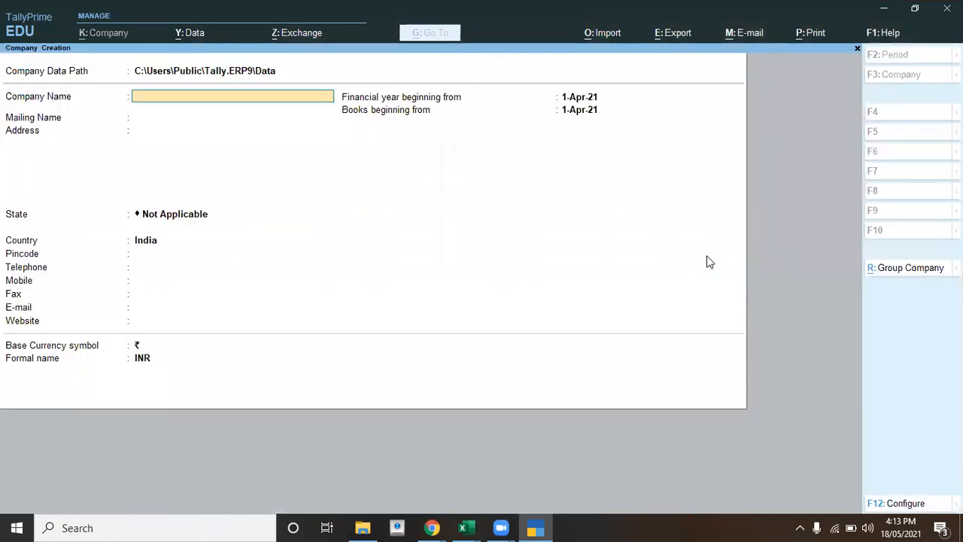
# Name the new company TALLY DAY 19, keeping the same mailing name and leaving the address empty
pyautogui.write('TALLY DAY')
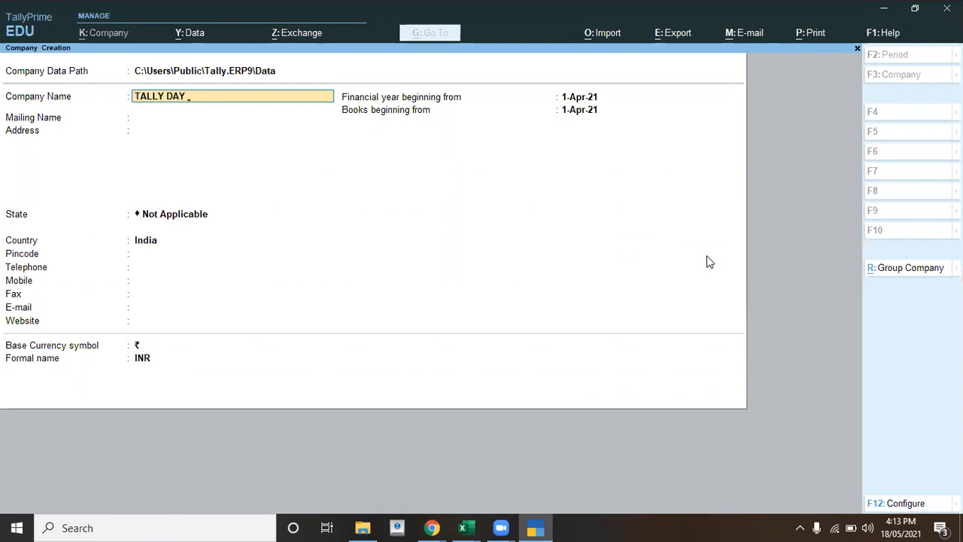
pyautogui.press('Return')
pyautogui.press('Return')
pyautogui.press('Return')
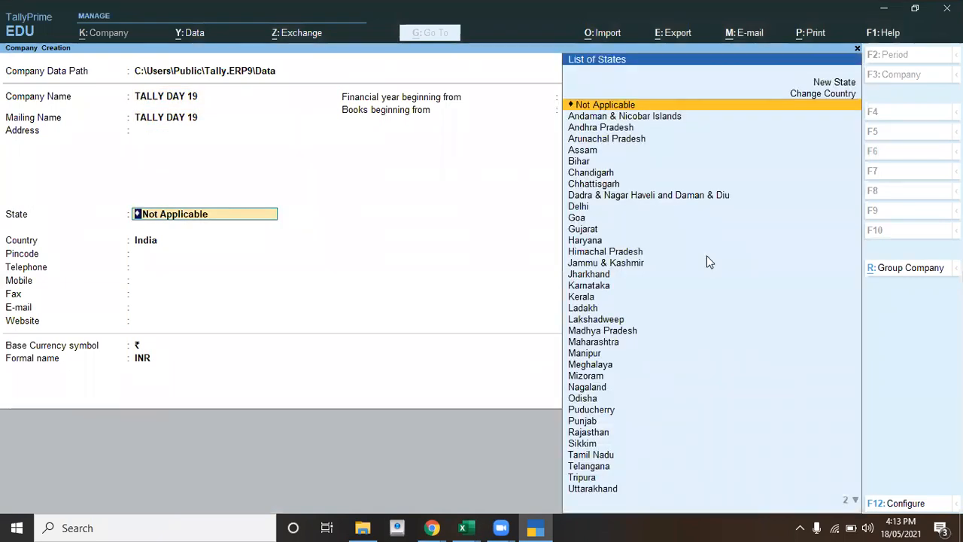
# Set the company's state to Uttar Pradesh, leaving the country at India and the contact fields empty
pyautogui.write('u')
pyautogui.press('Down')
pyautogui.press('Return')
pyautogui.press('Return')
pyautogui.press('Return')
pyautogui.press('Return')
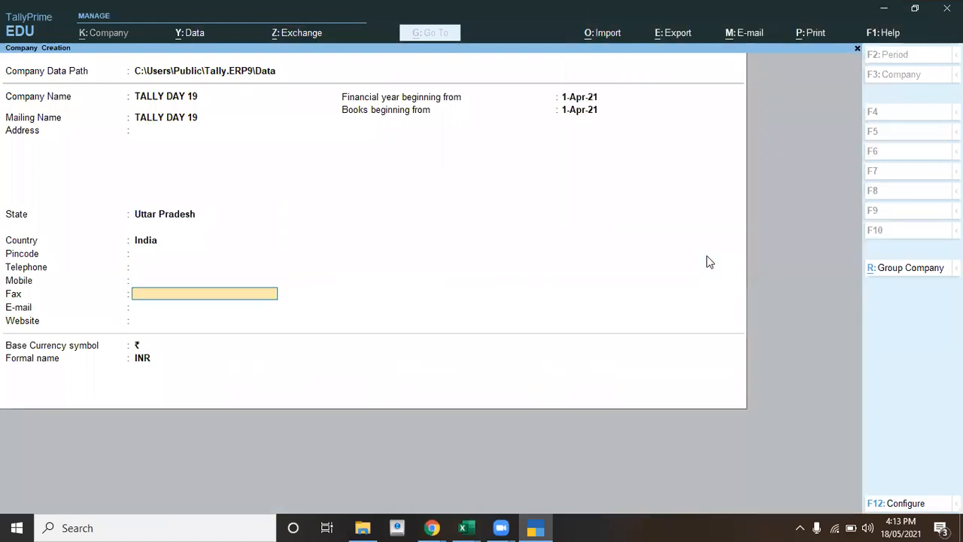
pyautogui.press('Return')
# Check the required financial year in the Excel exercise sheet and set the company's financial year beginning to 1-4-2017 in TallyPrime
pyautogui.hotkey('alt', 'Tab')
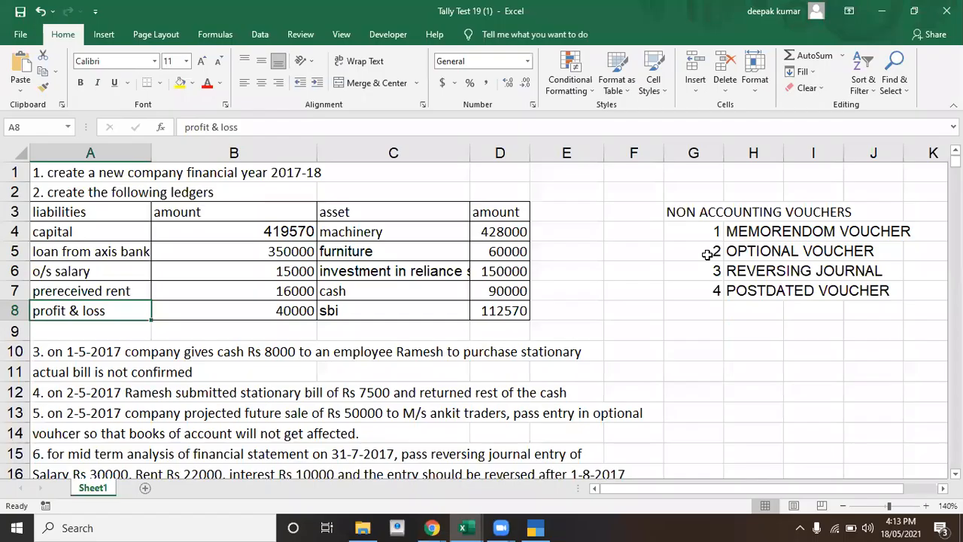
pyautogui.hotkey('alt', 'Tab')
pyautogui.press('Return')
pyautogui.write('1')
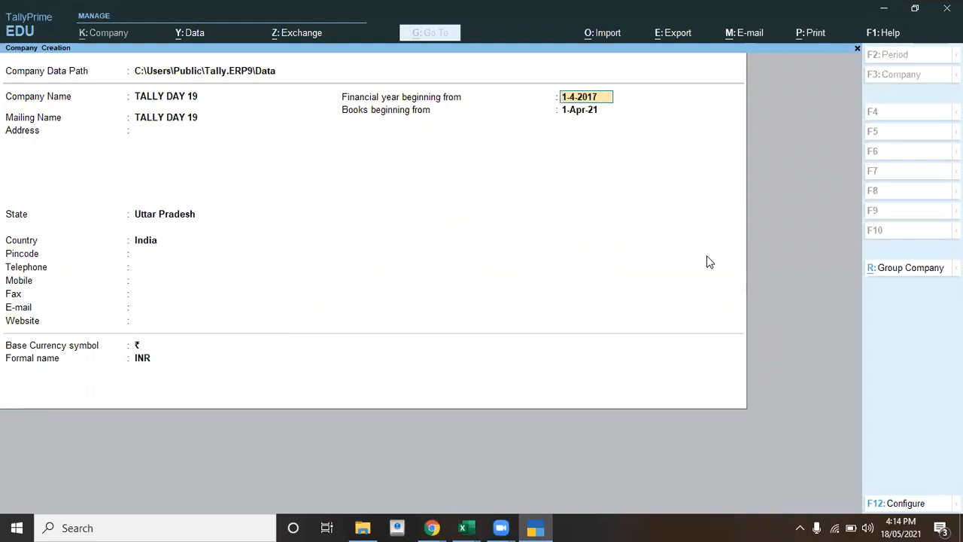
pyautogui.write('-4-2017')
pyautogui.press('Return')
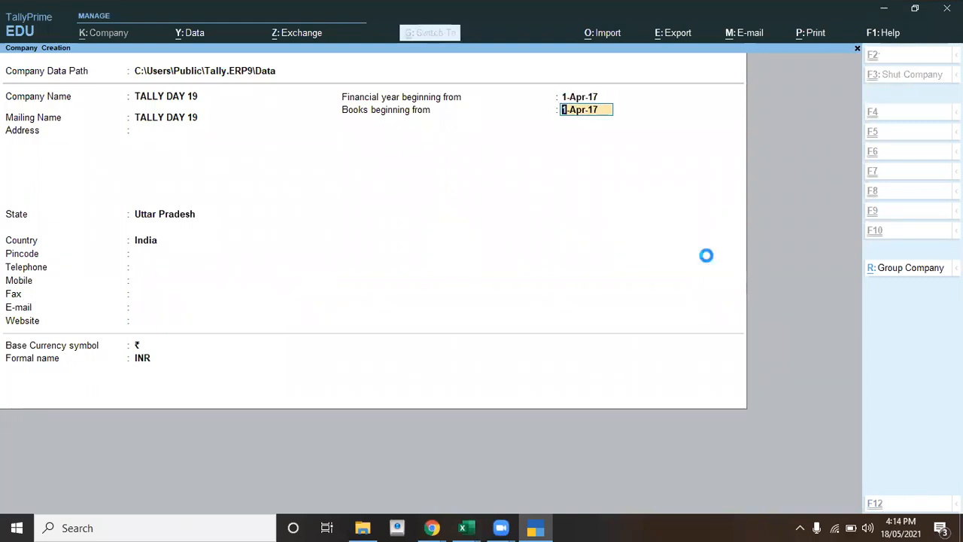
# Save the new company and leave its features screen without changing anything
pyautogui.hotkey('ctrl', 'a')
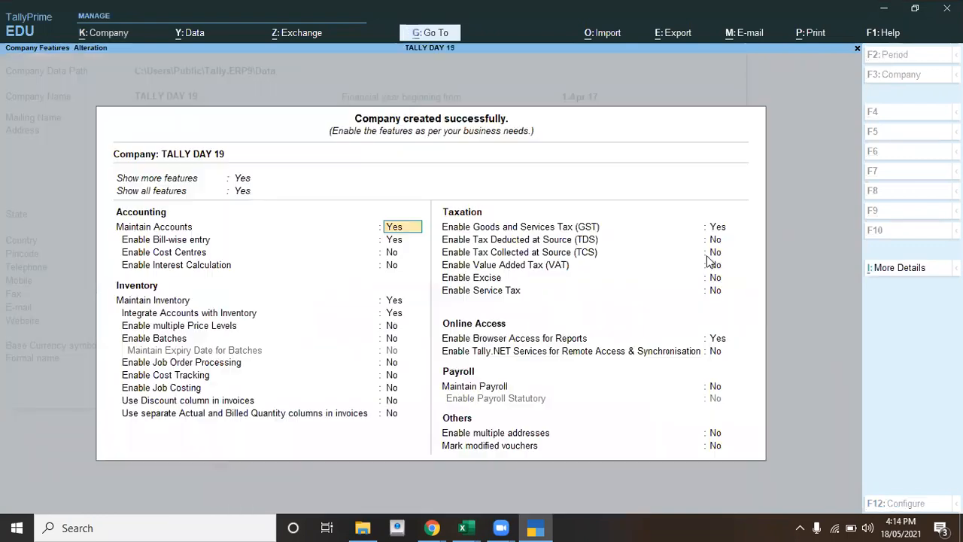
pyautogui.press('Escape')
pyautogui.press('Escape')
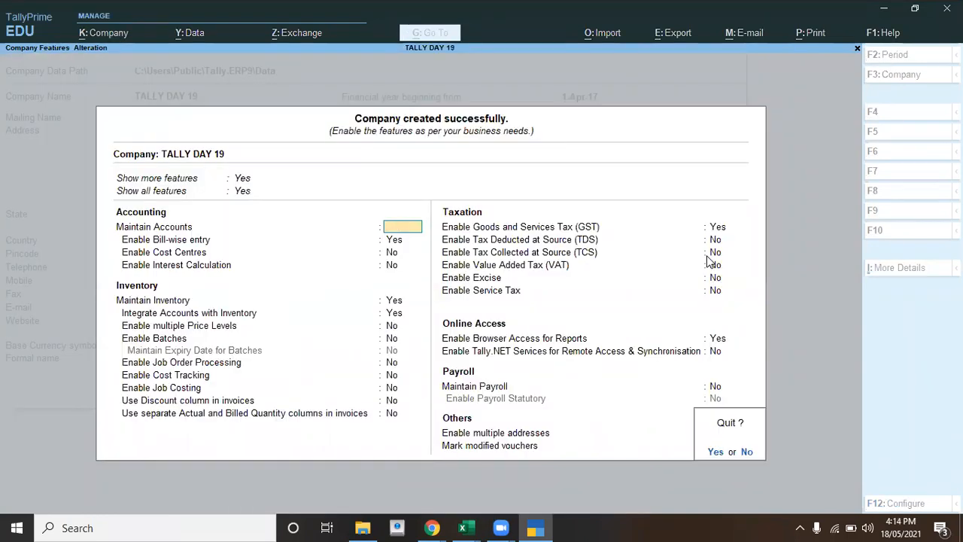
pyautogui.press('y')
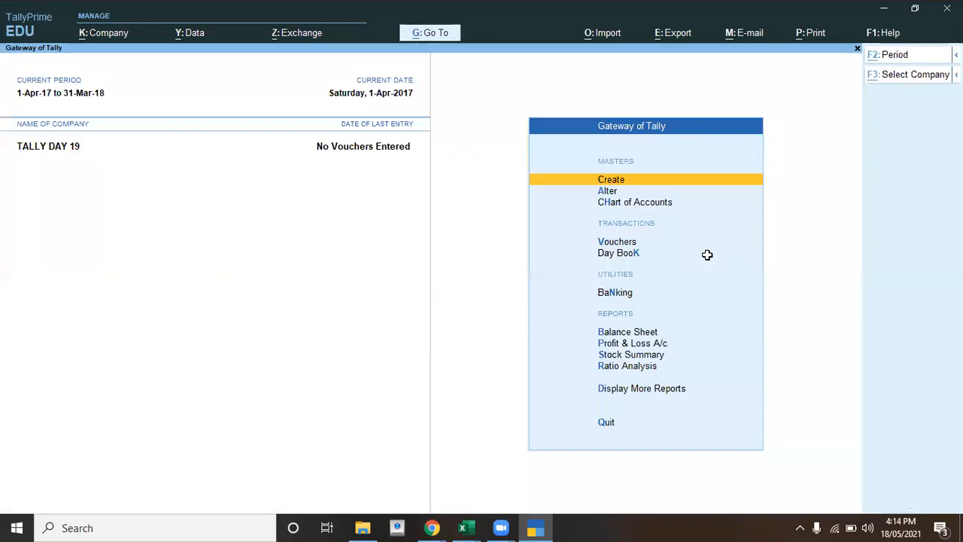
# Locate the capital entry in the Excel sheet's ledger table and open a new ledger form in TallyPrime
pyautogui.hotkey('alt', 'Tab')
pyautogui.press('Up')
pyautogui.hotkey('ctrl', 'Up')
pyautogui.press('Down')
pyautogui.press('Down')
pyautogui.press('Down')
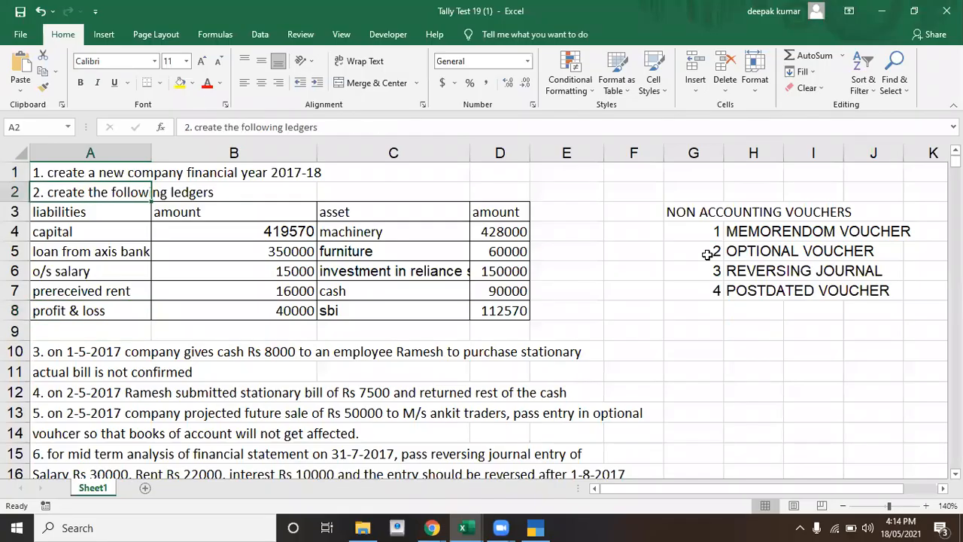
pyautogui.hotkey('alt', 'Tab')
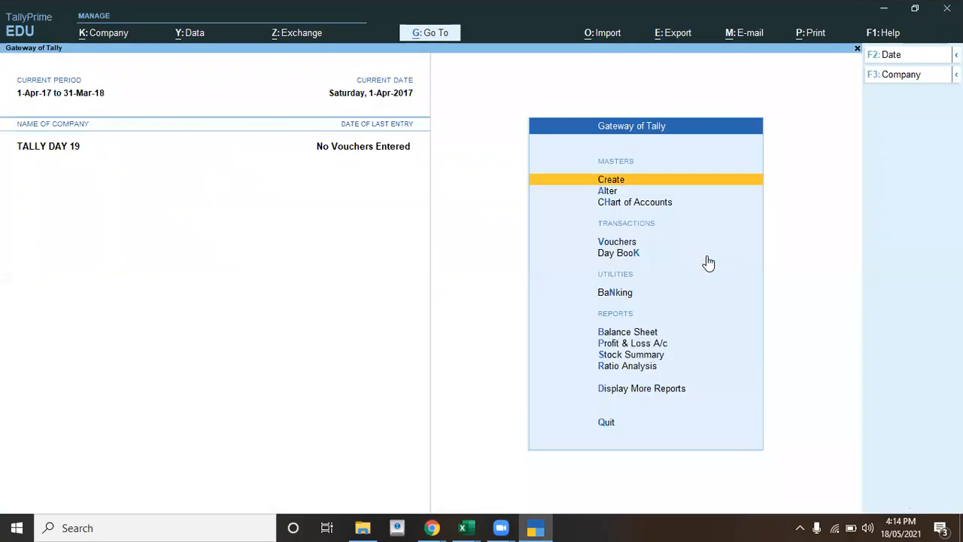
pyautogui.press('Return')
pyautogui.press('Down')
pyautogui.press('Return')
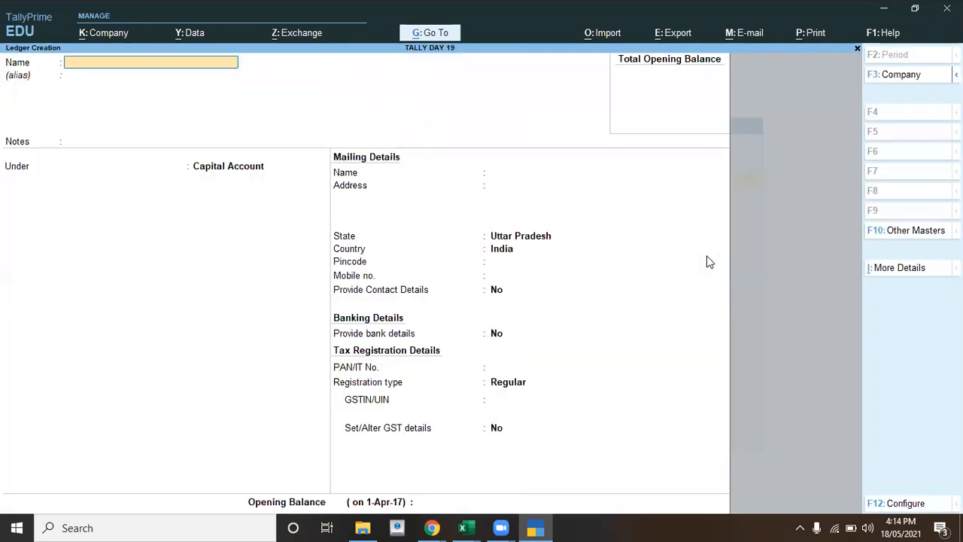
# Name the new ledger CAPITAL and keep it under Capital Account
pyautogui.hotkey('alt', 'Tab')
pyautogui.hotkey('alt', 'Tab')
pyautogui.write('CAPITAL')
pyautogui.press('Return')
pyautogui.press('Return')
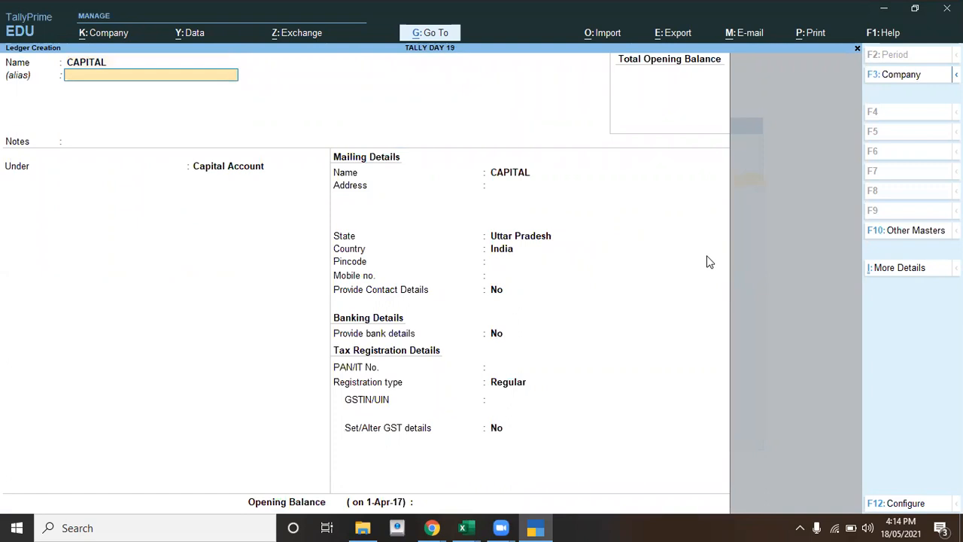
pyautogui.press('Return')
pyautogui.press('Return')
# Leave the CAPITAL ledger's mailing, banking and tax details at default, set its opening balance to 419570 Cr and save it
pyautogui.press('Return')
pyautogui.press('Return')
pyautogui.press('Return')
pyautogui.press('Return')
pyautogui.press('Return')
pyautogui.press('Return')
pyautogui.press('Return')
pyautogui.press('Return')
pyautogui.press('Return')
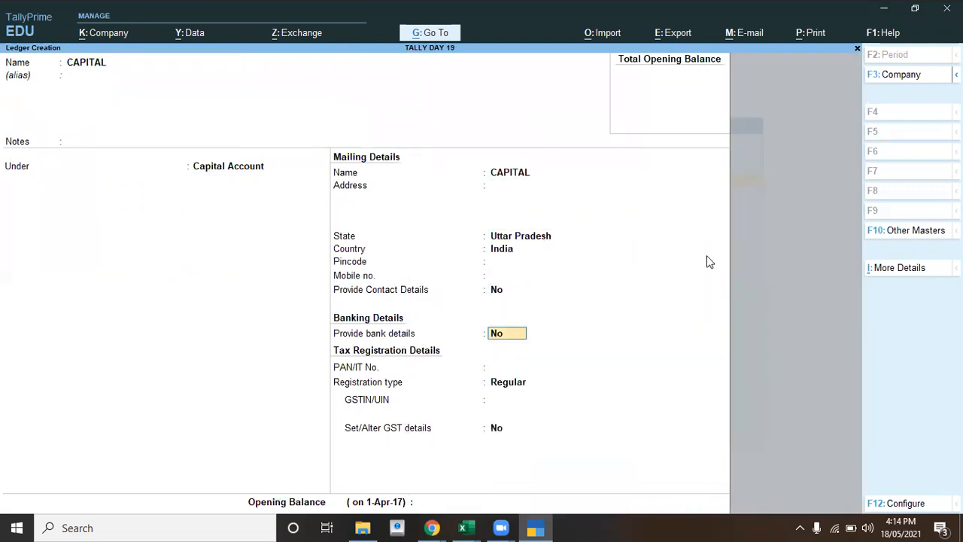
pyautogui.press('Return')
pyautogui.press('Return')
pyautogui.press('Return')
pyautogui.press('Return')
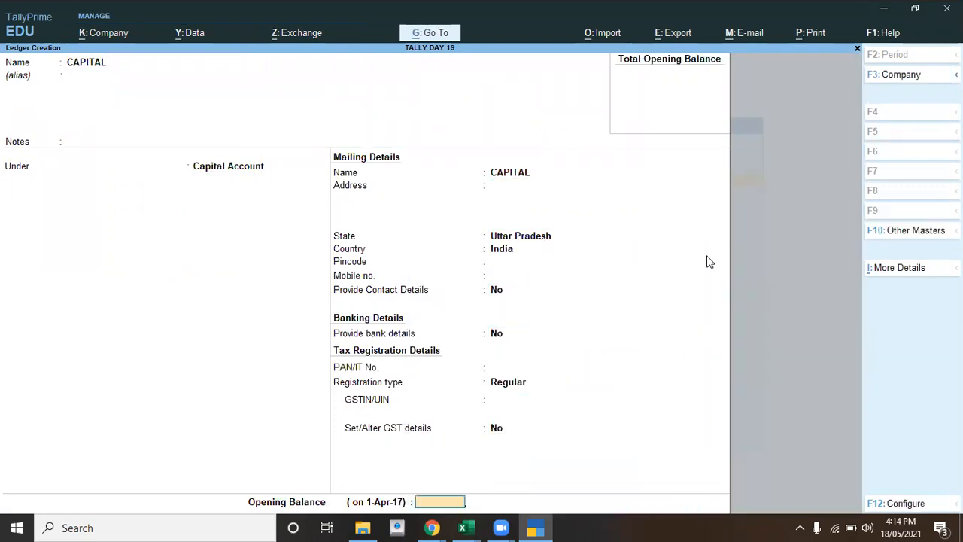
pyautogui.hotkey('alt', 'Tab')
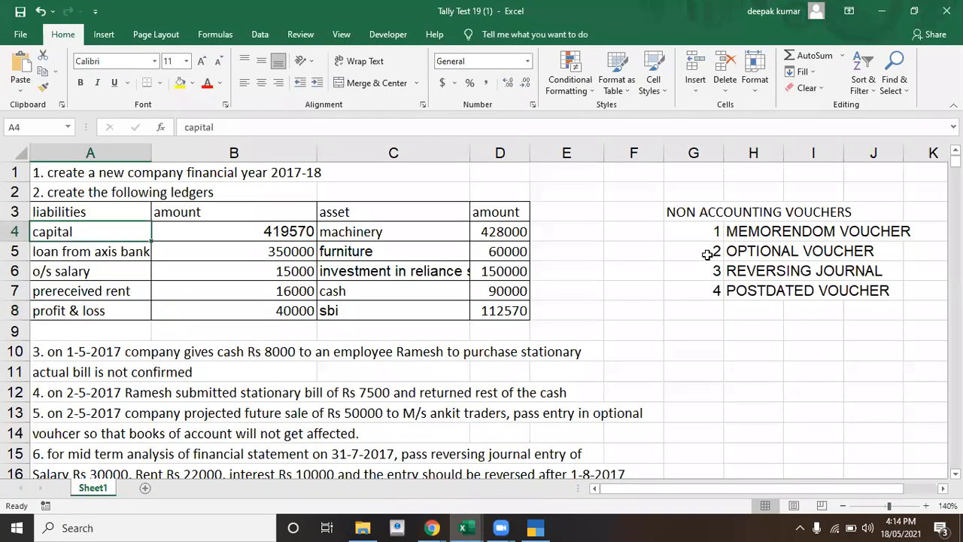
pyautogui.hotkey('alt', 'Tab')
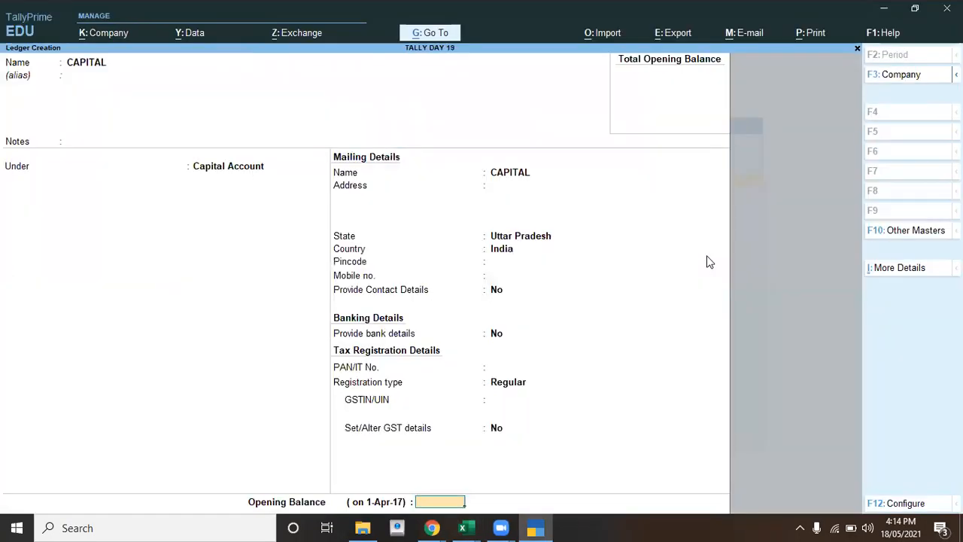
pyautogui.write('419570')
pyautogui.press('Return')
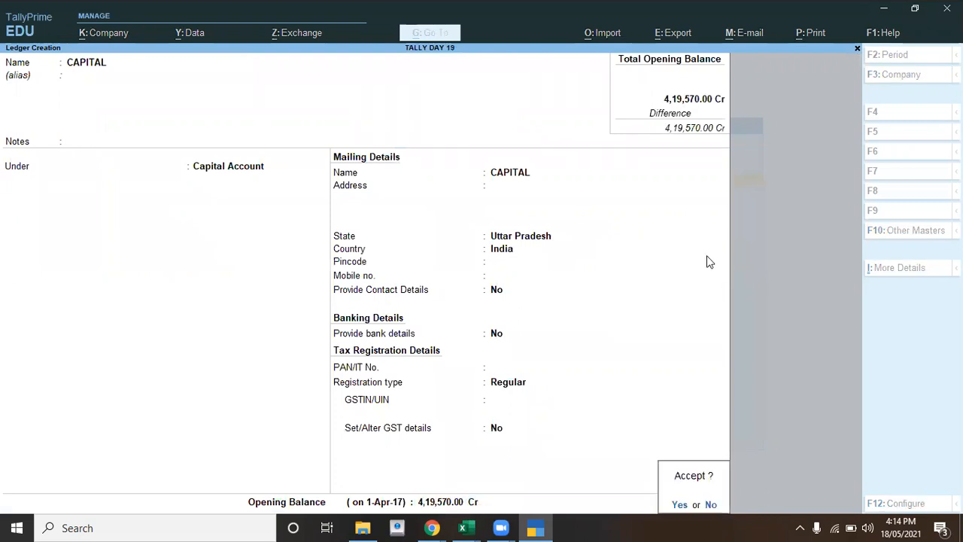
# Look up the next liability in the Excel sheet and name the new ledger LOAN FROM AXIS BANK under Secured Loans
pyautogui.hotkey('alt', 'Tab')
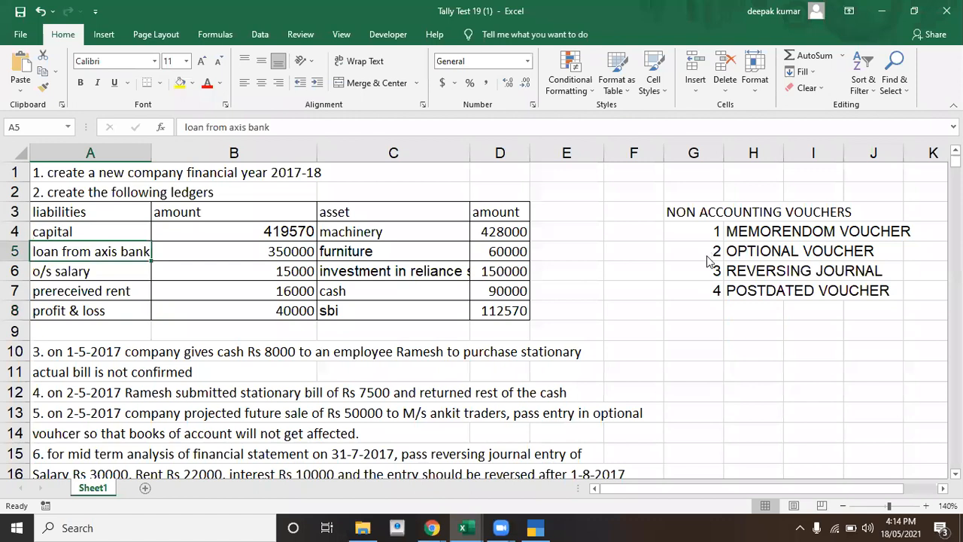
pyautogui.hotkey('alt', 'Tab')
pyautogui.write('LOAN FROM AXIS BANK')
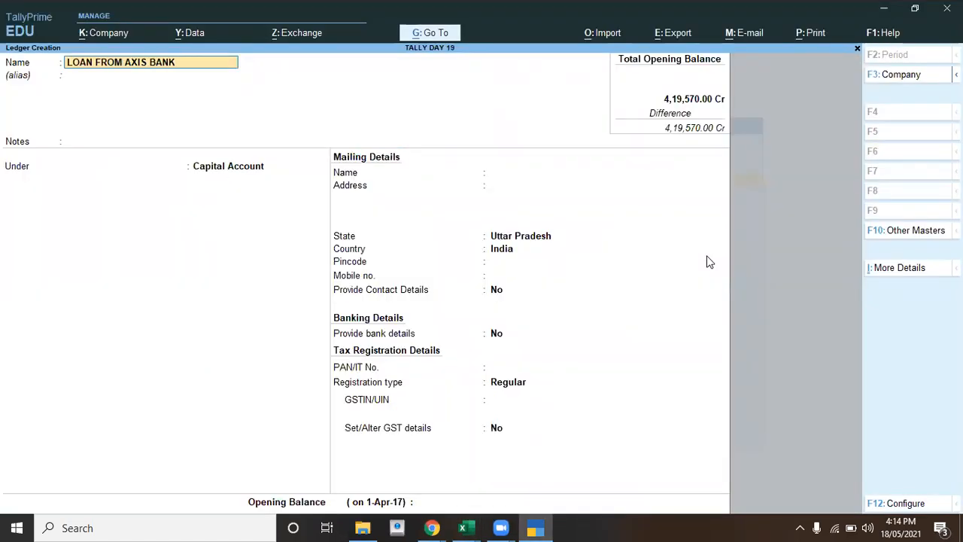
pyautogui.press('Return')
pyautogui.press('Return')
pyautogui.write('S')
pyautogui.press('Down')
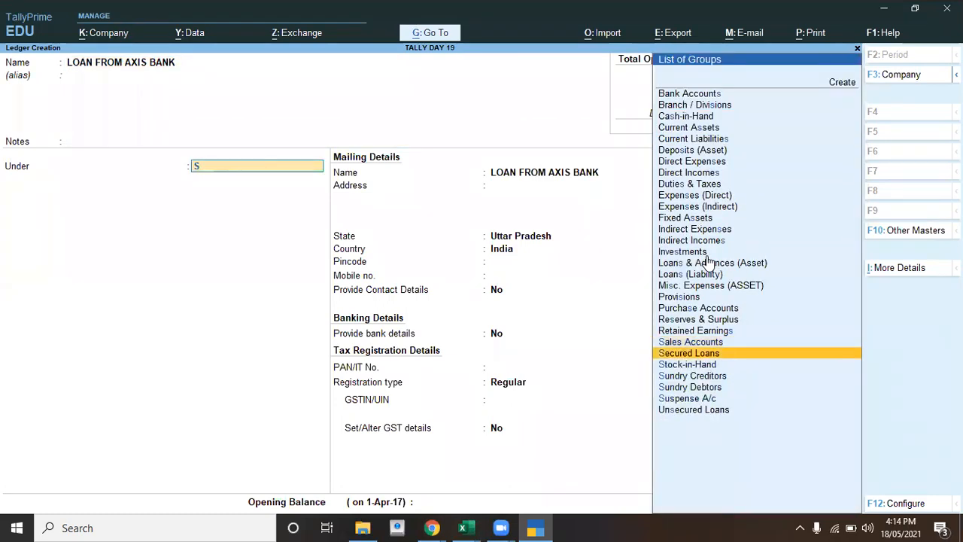
pyautogui.press('Return')
# Keep the loan ledger's remaining details at default, set its opening balance to 350000 Cr as in the sheet and save it
pyautogui.press('Return')
pyautogui.press('Return')
pyautogui.press('Return')
pyautogui.press('Return')
pyautogui.press('Return')
pyautogui.press('Return')
pyautogui.press('Return')
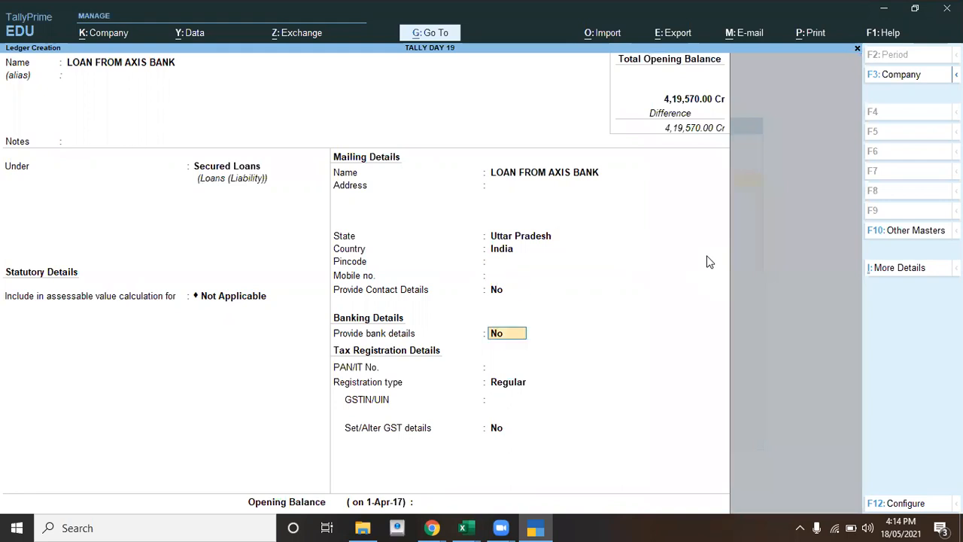
pyautogui.press('Return')
pyautogui.press('Return')
pyautogui.press('Return')
pyautogui.press('Return')
pyautogui.press('Return')
pyautogui.press('Return')
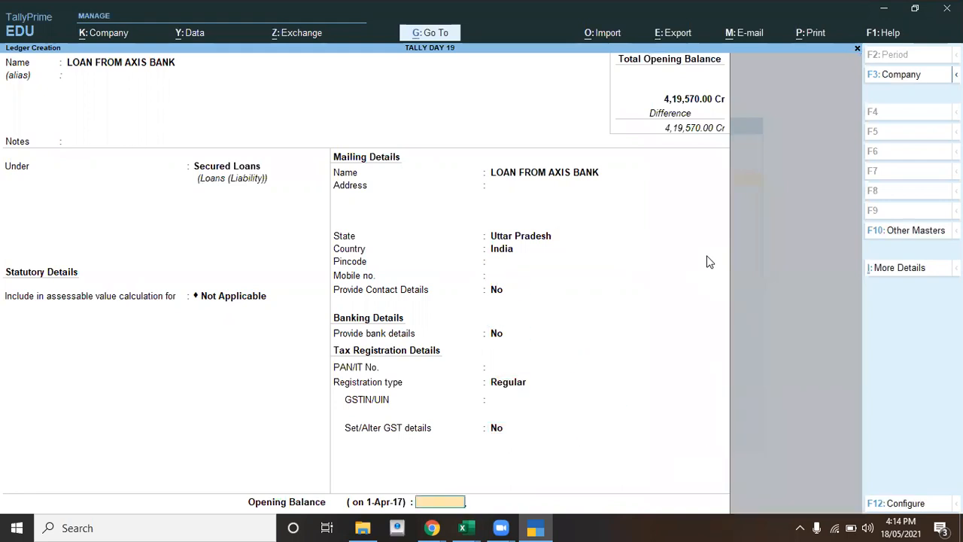
pyautogui.hotkey('alt', 'Tab')
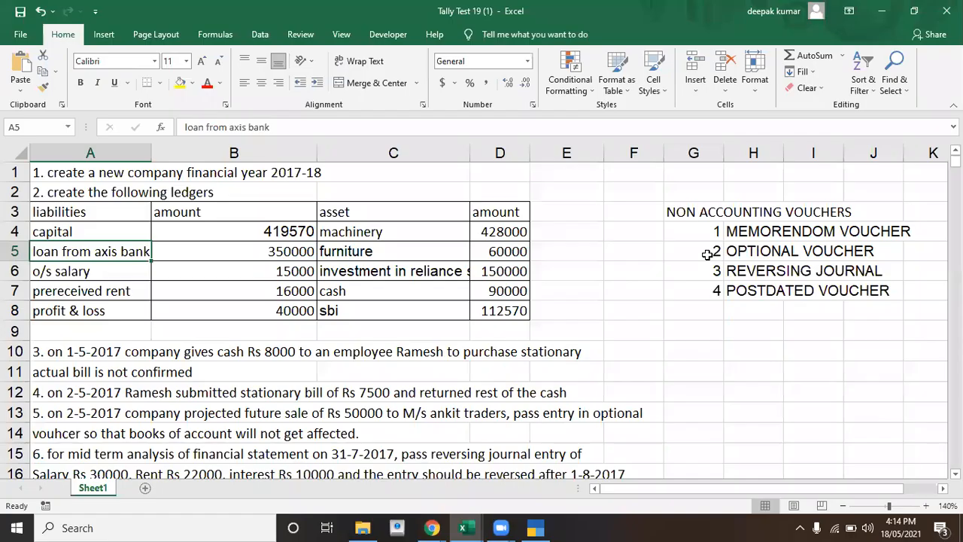
pyautogui.hotkey('alt', 'Tab')
pyautogui.write('0000')
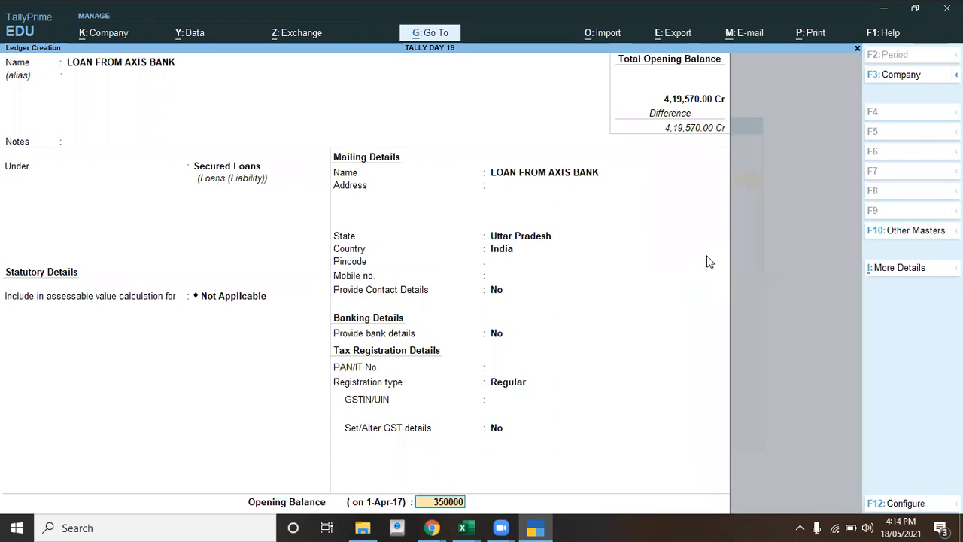
pyautogui.press('Return')
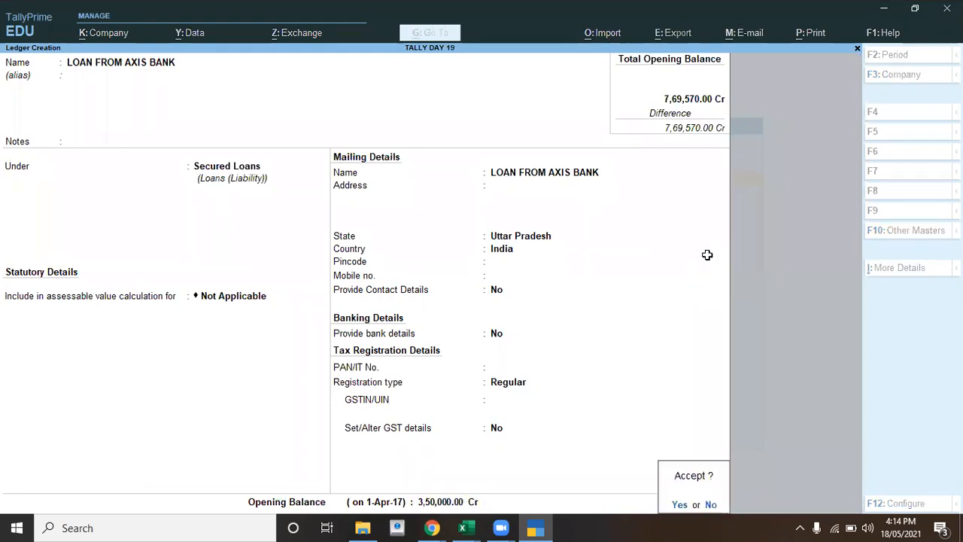
# Look up the third liability in the Excel sheet and name the new ledger O/S SALARY
pyautogui.hotkey('alt', 'Tab')
pyautogui.press('Down')
pyautogui.hotkey('alt', 'Tab')
pyautogui.write('O/S SALA')
pyautogui.press('Return')
pyautogui.press('Return')
pyautogui.press('Return')
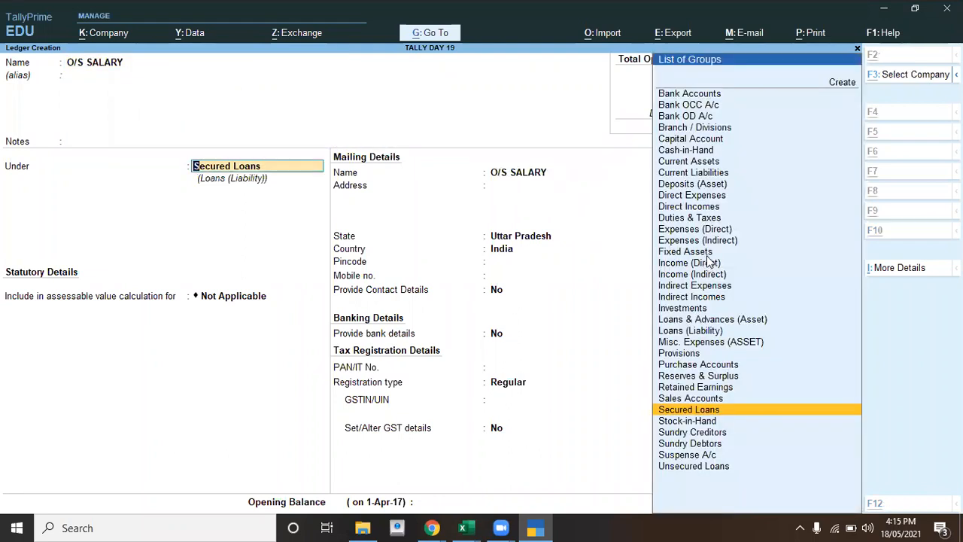
# Create a group named O/S EXPENSE under Current Liabilities with default options for the O/S SALARY ledger
pyautogui.hotkey('alt', 'c')
pyautogui.write('O/S EXPENSE')
pyautogui.press('Return')
pyautogui.press('Return')
pyautogui.write('C')
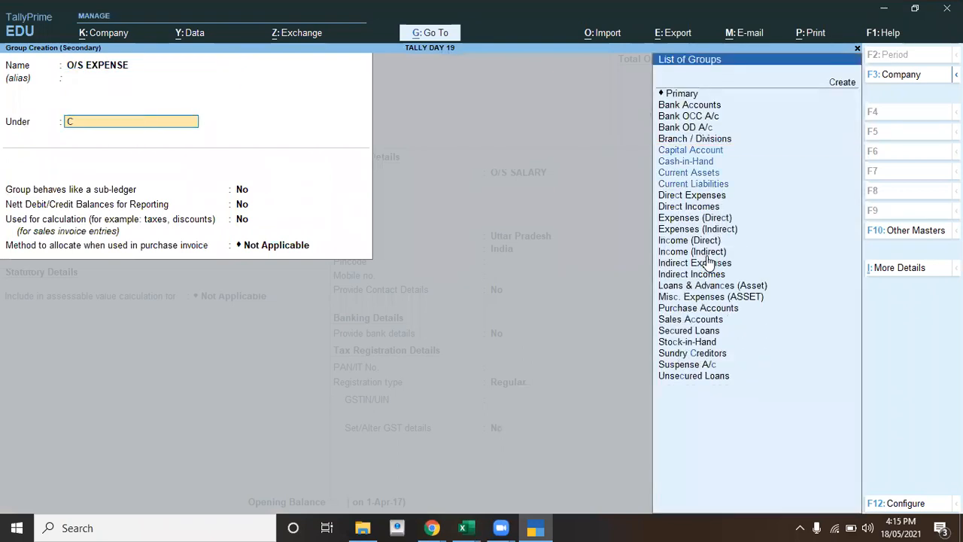
pyautogui.press('Down')
pyautogui.press('Down')
pyautogui.press('Return')
pyautogui.press('Return')
pyautogui.press('Return')
pyautogui.press('Return')
pyautogui.press('Return')
pyautogui.press('Return')
# Keep the O/S SALARY ledger's other details at default and set its opening balance to 15,000 Cr
pyautogui.press('Return')
pyautogui.press('Return')
pyautogui.press('Return')
pyautogui.press('Return')
pyautogui.press('Return')
pyautogui.press('Return')
pyautogui.press('Return')
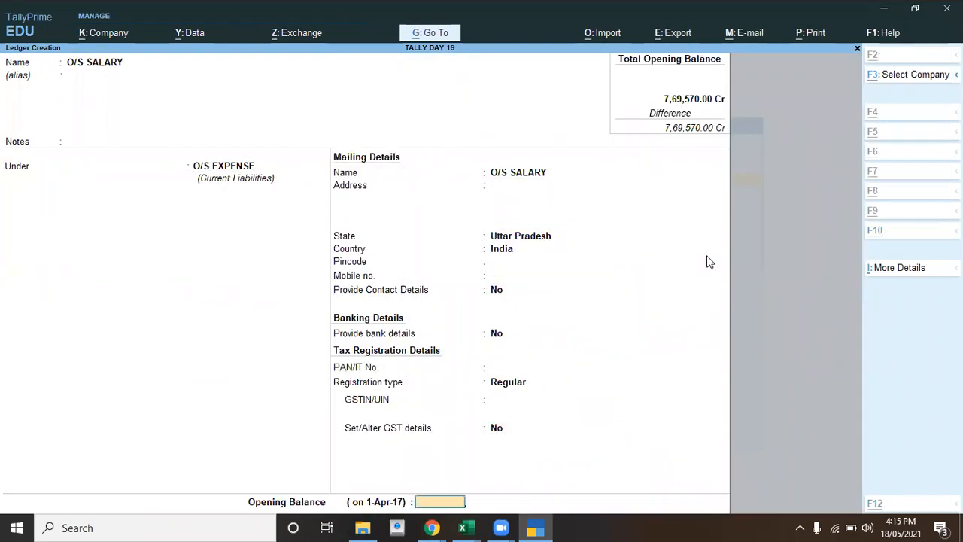
pyautogui.hotkey('alt', 'Tab')
pyautogui.hotkey('alt', 'Tab')
pyautogui.write('15,000')
pyautogui.press('Return')
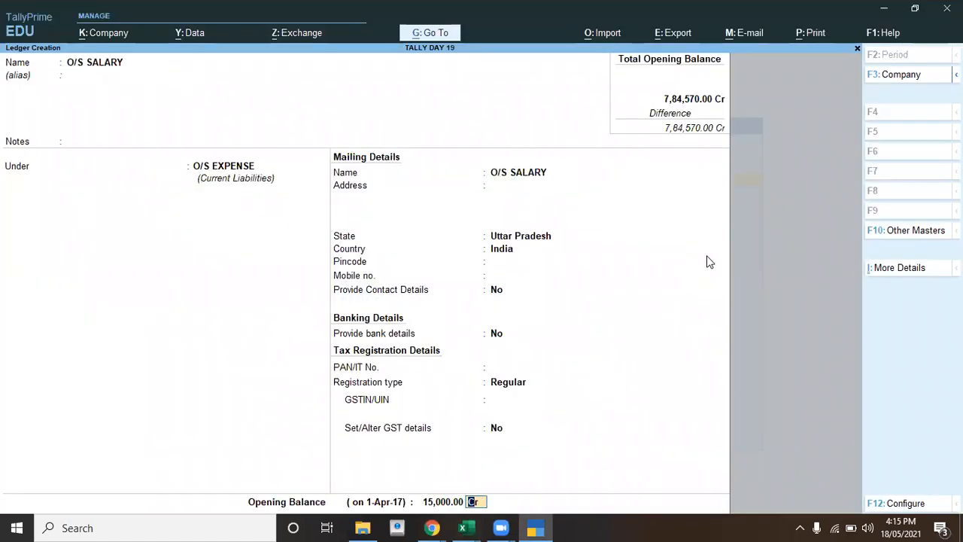
# Look up the fourth liability in the Excel sheet and name the new ledger PRERECEIVED RENT under Current Liabilities
pyautogui.hotkey('alt', 'Tab')
pyautogui.press('Down')
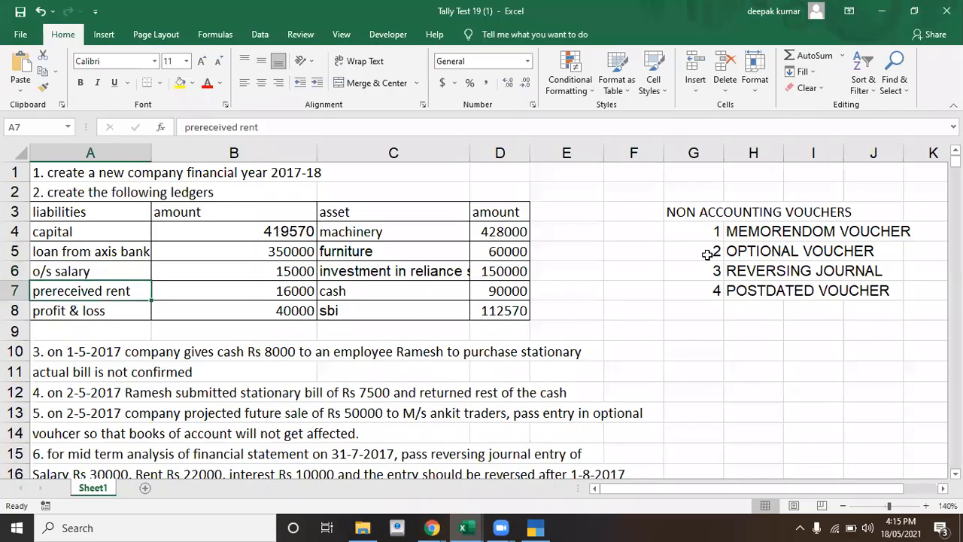
pyautogui.hotkey('alt', 'Tab')
pyautogui.write('PRERECEIVED RENT')
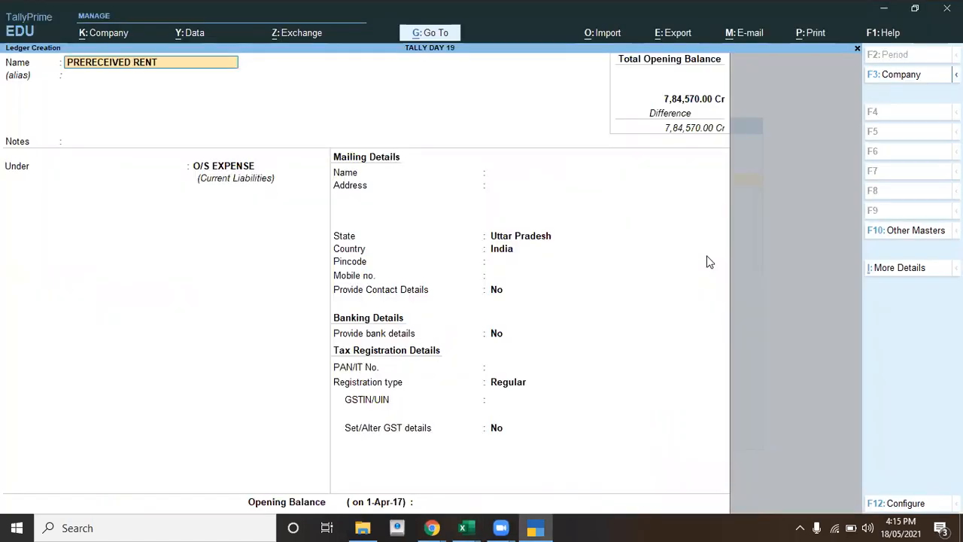
pyautogui.press('Return')
pyautogui.press('Return')
pyautogui.write('C')
pyautogui.press('Down')
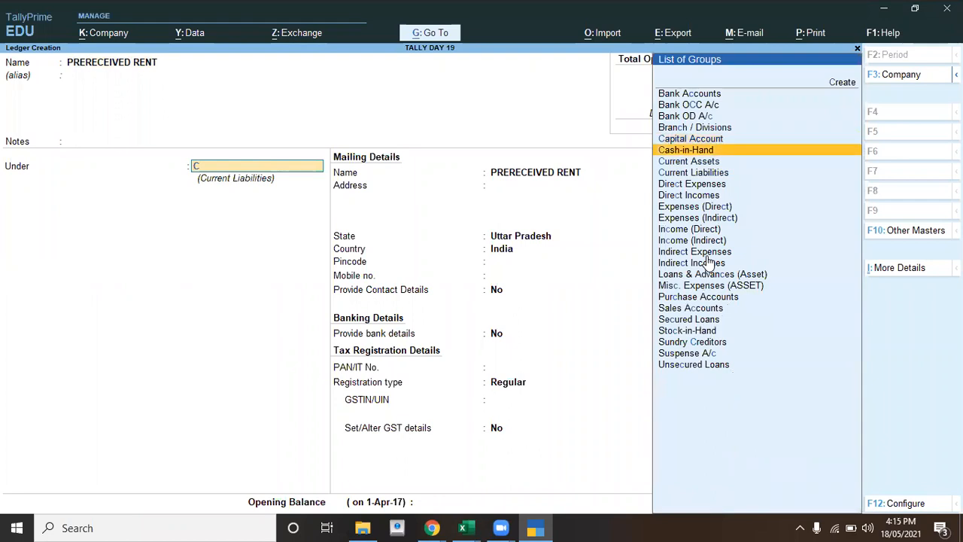
pyautogui.press('Down')
pyautogui.press('Down')
pyautogui.press('Return')
# Keep the PRERECEIVED RENT ledger's other details at default and set its opening balance to 16000 Cr as in the sheet
pyautogui.press('Return')
pyautogui.press('Return')
pyautogui.press('Return')
pyautogui.press('Return')
pyautogui.press('Return')
pyautogui.press('Return')
pyautogui.press('Return')
pyautogui.press('Return')
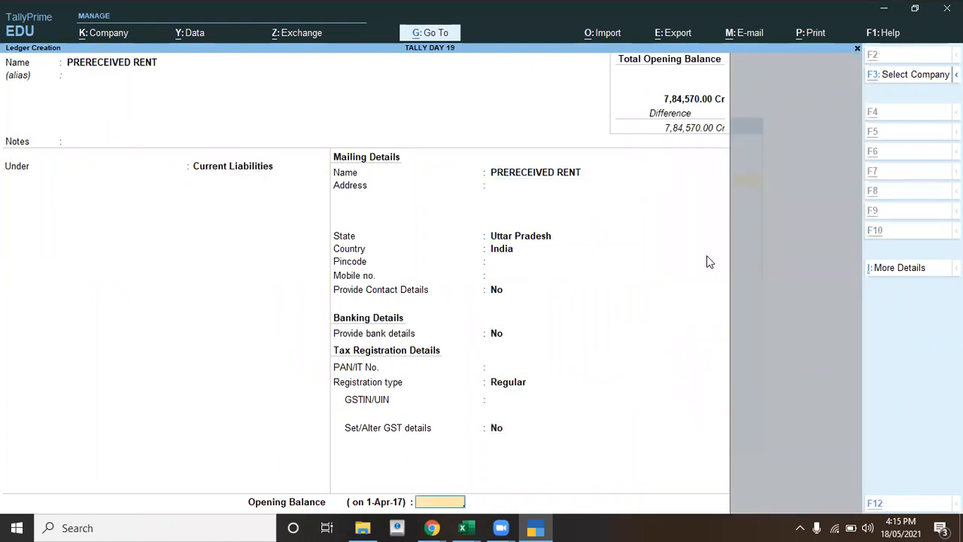
pyautogui.hotkey('alt', 'Tab')
pyautogui.hotkey('alt', 'Tab')
pyautogui.write('16000')
pyautogui.press('Return')
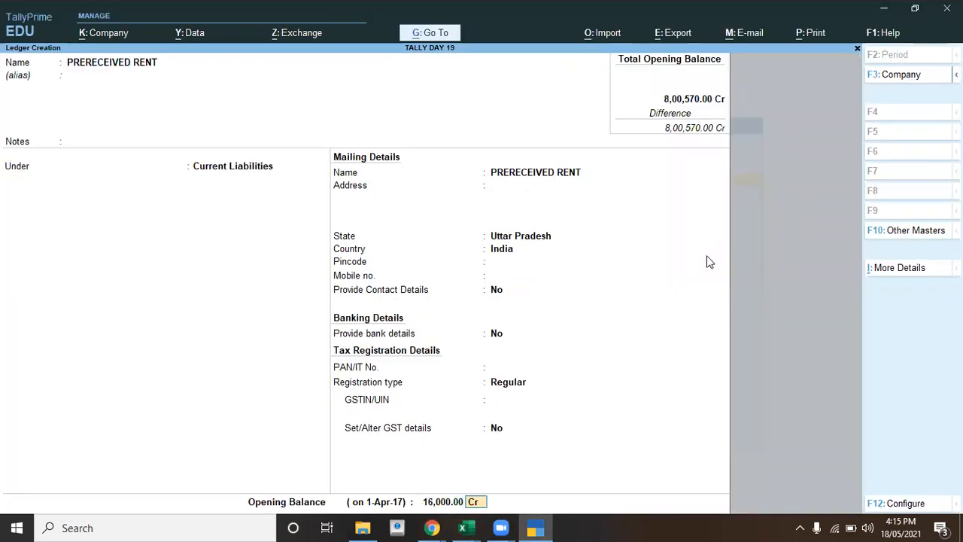
# Save the PRERECEIVED RENT ledger and look up the first asset in the Excel sheet
pyautogui.press('Return')
pyautogui.hotkey('alt', 'Tab')
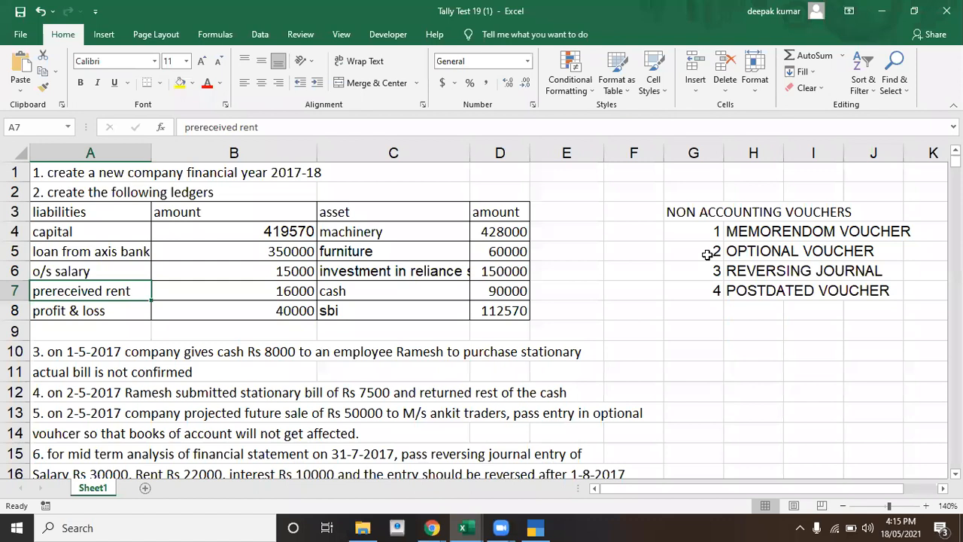
pyautogui.press('Down')
pyautogui.press('Right')
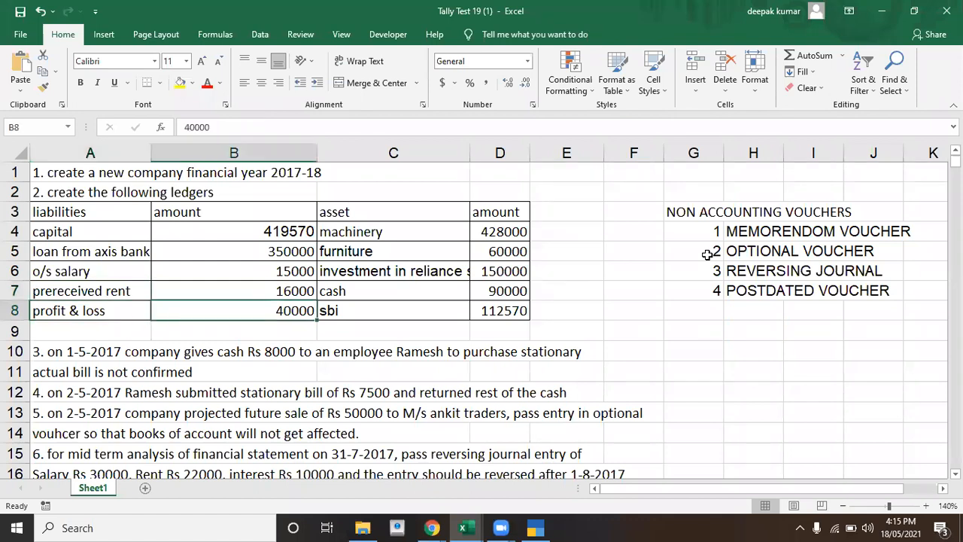
pyautogui.press('Up')
pyautogui.press('Up')
pyautogui.press('Up')
pyautogui.press('Up')
pyautogui.press('Right')
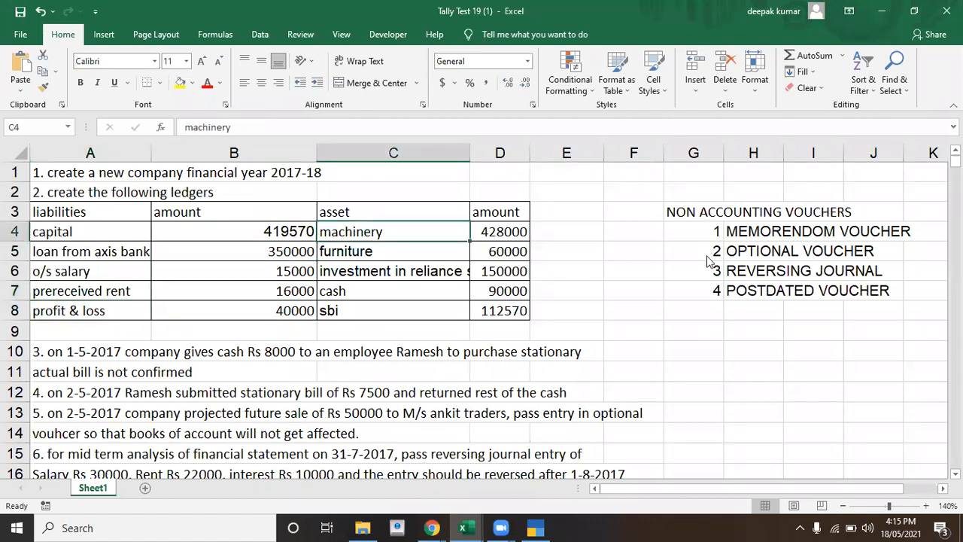
# Name the new TallyPrime ledger MACHIENRY and place it under Fixed Assets
pyautogui.hotkey('alt', 'Tab')
pyautogui.write('MACHIENRY')
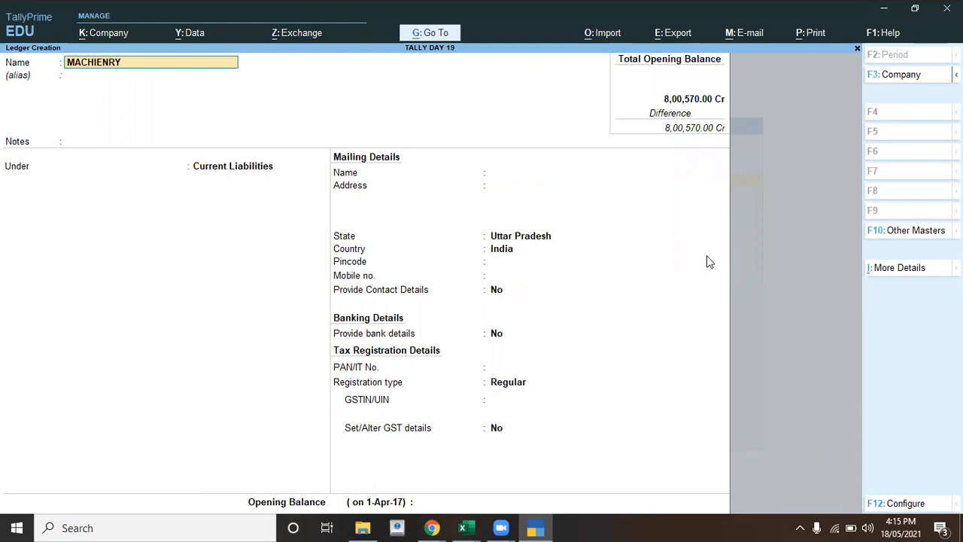
pyautogui.press('Return')
pyautogui.press('Return')
pyautogui.press('Return')
pyautogui.write('F')
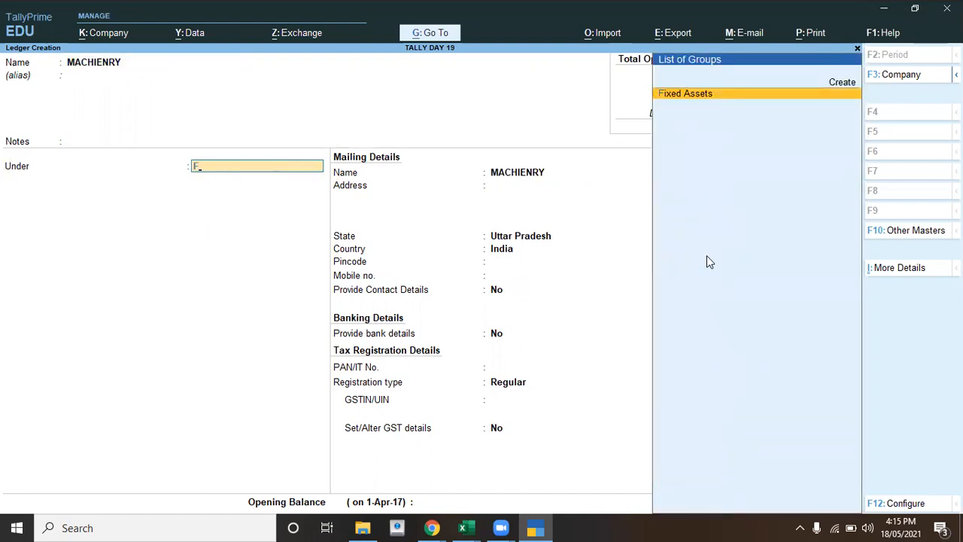
pyautogui.press('Return')
# Keep the MACHIENRY ledger's other details at default, set its opening balance to 4,28,000 Dr as in the sheet and save it
pyautogui.press('Return')
pyautogui.press('Return')
pyautogui.press('Return')
pyautogui.press('Return')
pyautogui.press('Return')
pyautogui.press('Return')
pyautogui.press('Return')
pyautogui.press('Return')
pyautogui.press('Return')
pyautogui.press('Return')
pyautogui.press('Return')
pyautogui.press('Return')
pyautogui.press('Return')
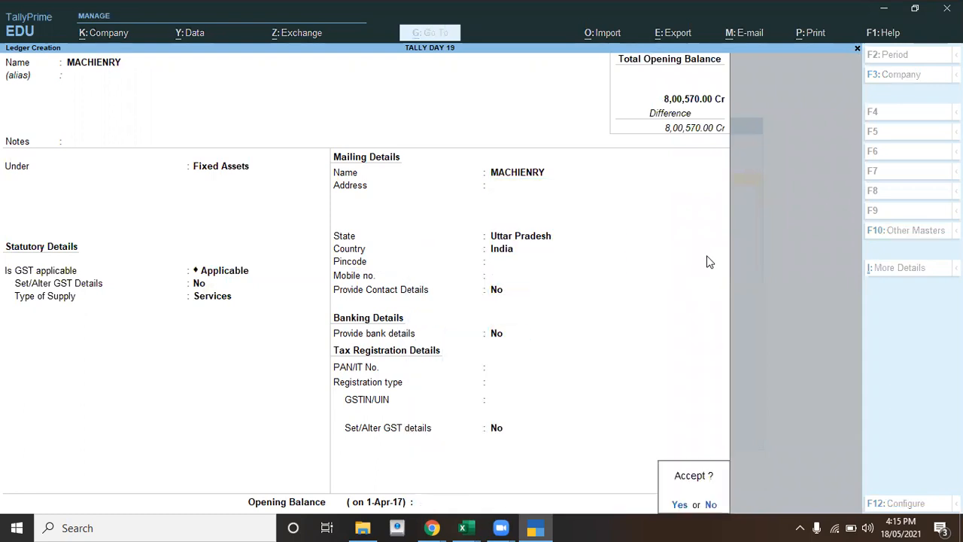
pyautogui.press('Escape')
pyautogui.hotkey('alt', 'Tab')
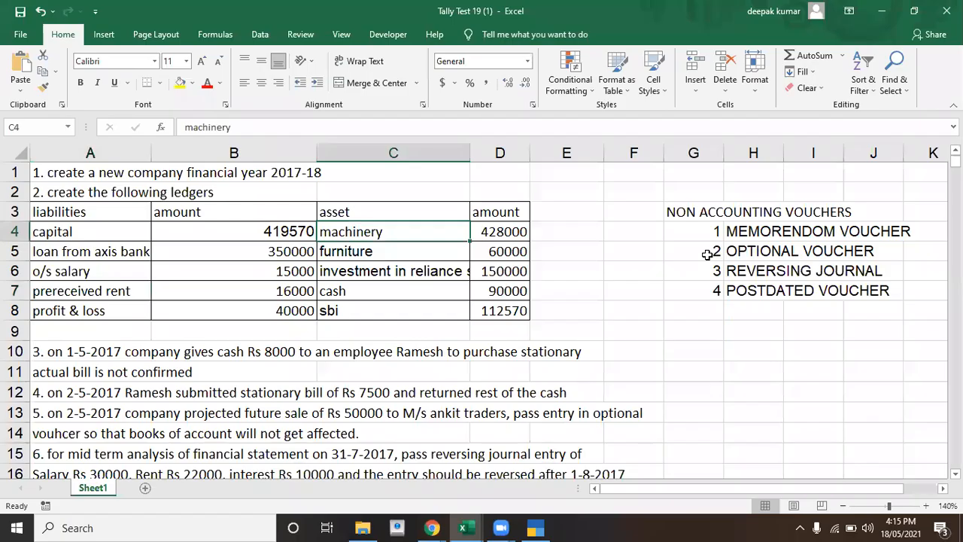
pyautogui.hotkey('alt', 'Tab')
pyautogui.write('4,28,000')
pyautogui.press('Return')
pyautogui.press('Return')
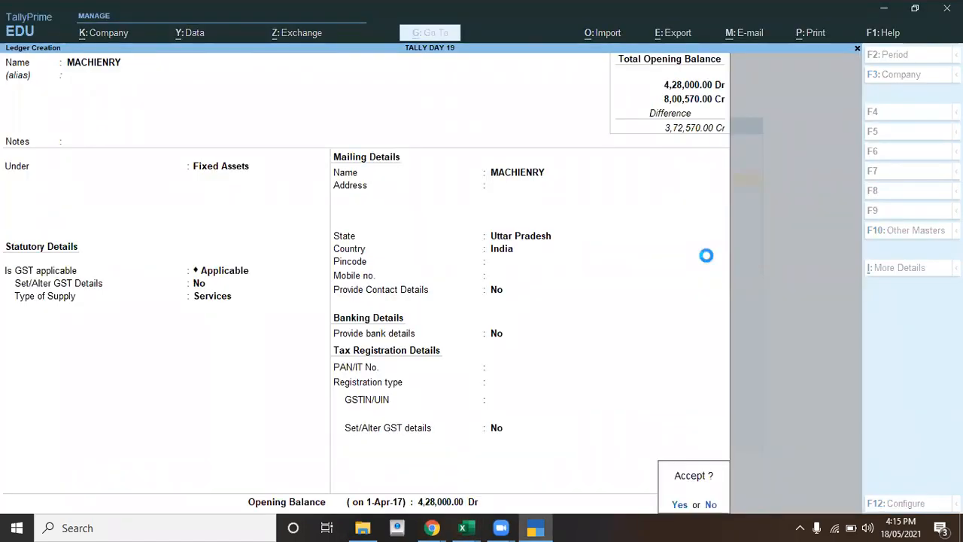
pyautogui.press('y')
# Look up the second asset in the Excel sheet and name the new ledger FURNITURE under Fixed Assets with default details
pyautogui.hotkey('alt', 'Tab')
pyautogui.hotkey('alt', 'Tab')
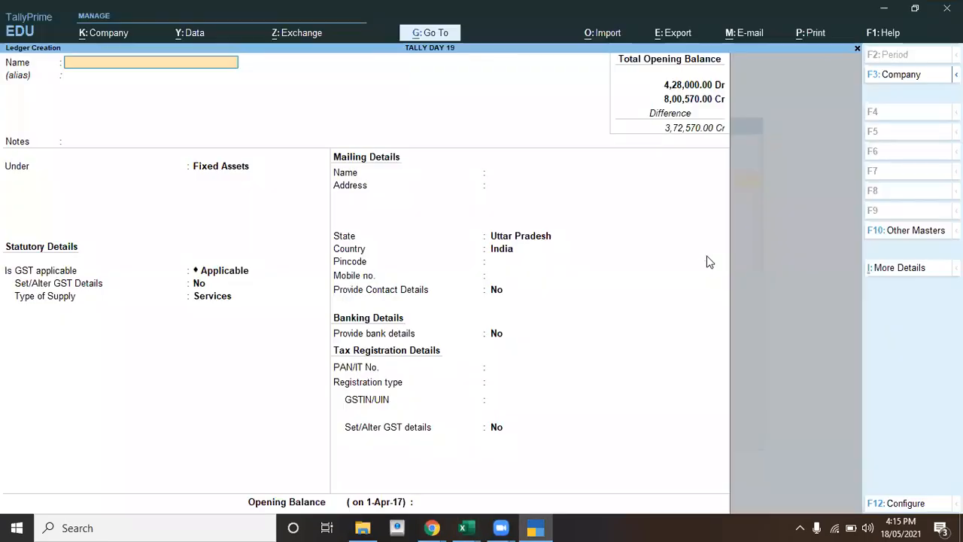
pyautogui.write('FURNITURE')
pyautogui.press('Return')
pyautogui.press('Return')
pyautogui.press('Return')
pyautogui.press('Return')
pyautogui.press('Return')
pyautogui.press('Return')
pyautogui.press('Return')
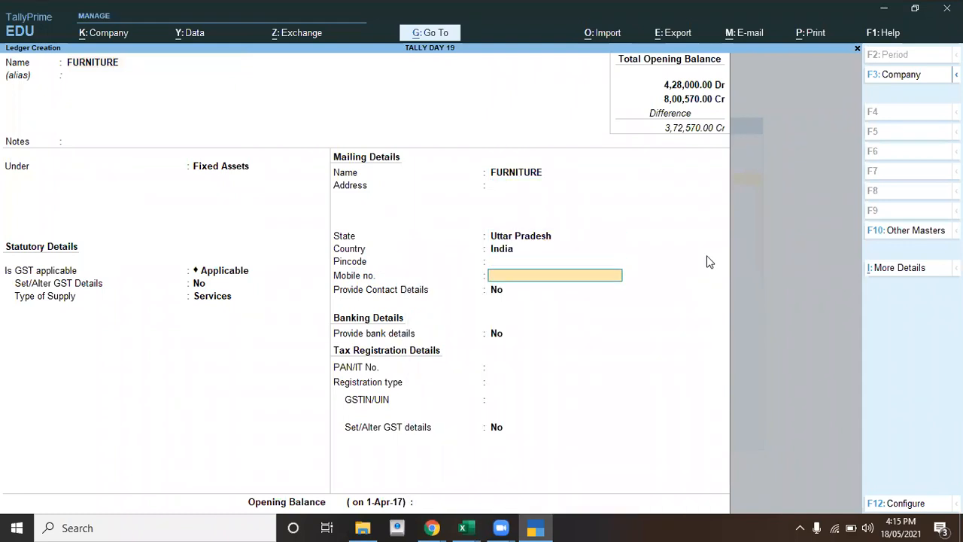
pyautogui.press('Return')
pyautogui.press('Return')
pyautogui.press('Escape')
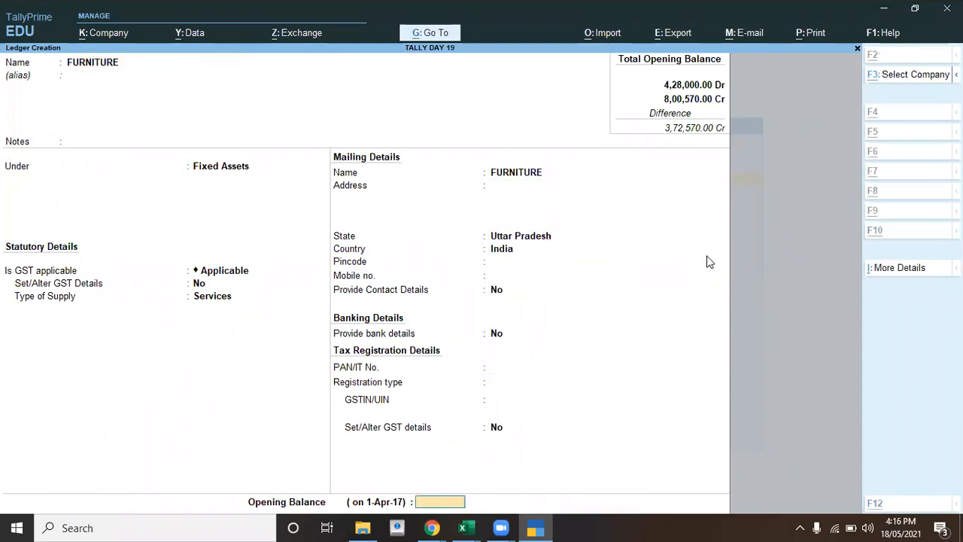
# Check the furniture amount in the sheet and set the FURNITURE ledger's opening balance to 60,000 Dr
pyautogui.hotkey('alt', 'Tab')
pyautogui.hotkey('alt', 'Tab')
pyautogui.write('6')
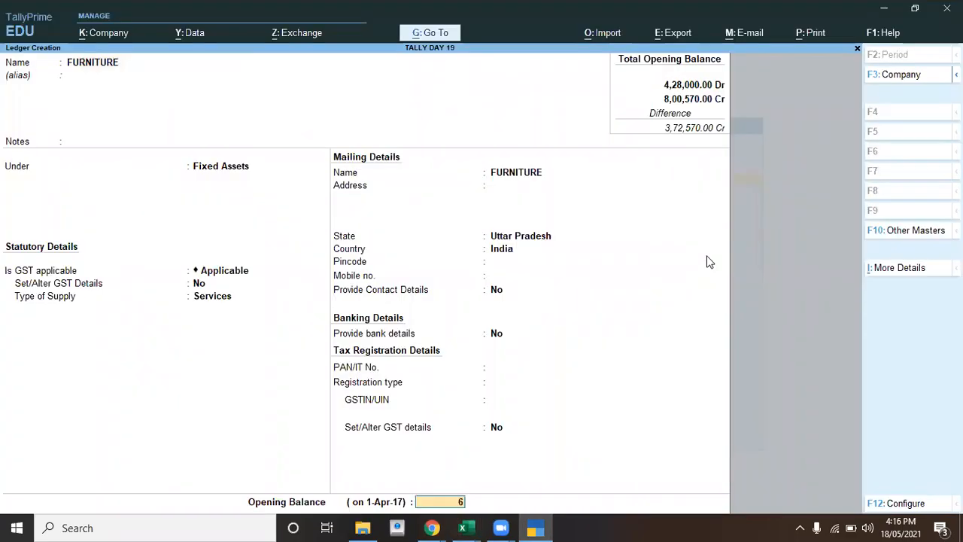
pyautogui.write('0,000')
pyautogui.press('Return')
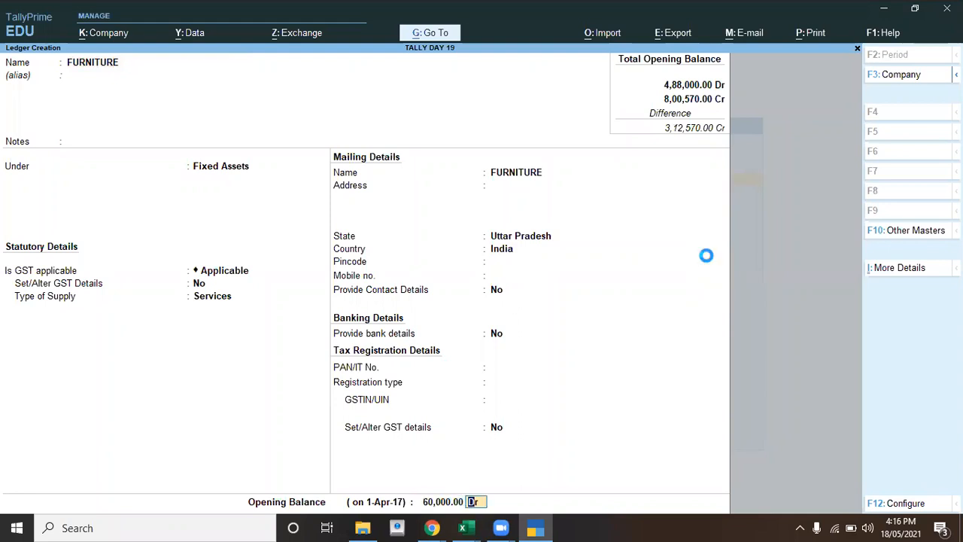
pyautogui.press('Return')
# Look up the third asset in the Excel sheet and name the new ledger INVESTMENT IN RELIANCE SHARE under Investments
pyautogui.hotkey('alt', 'Tab')
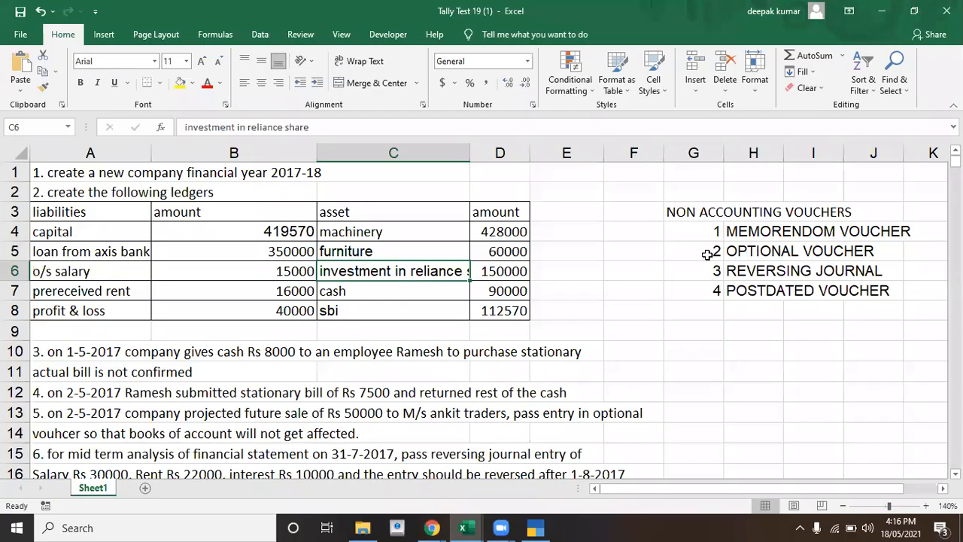
pyautogui.hotkey('alt', 'Tab')
pyautogui.write('INVES')
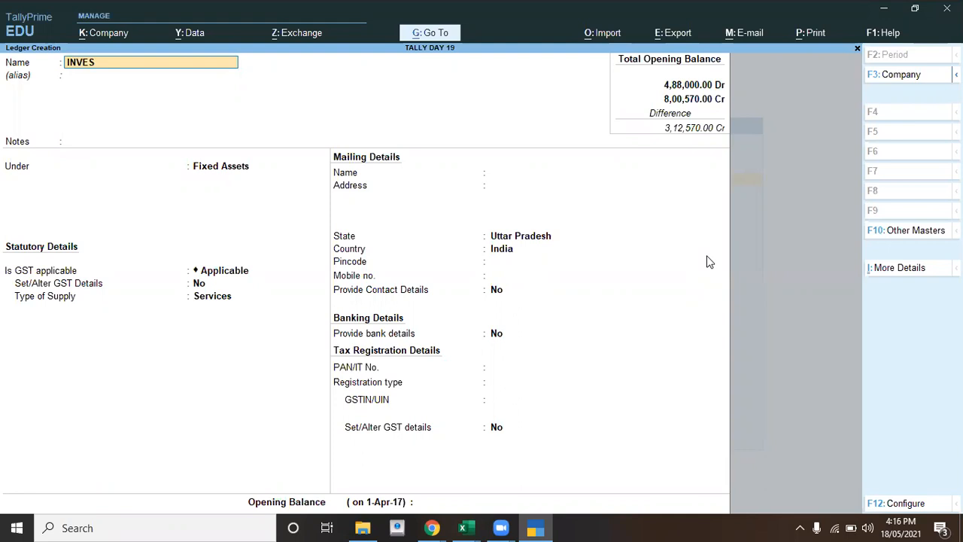
pyautogui.write('TMENT IN RELIANCE SHARE')
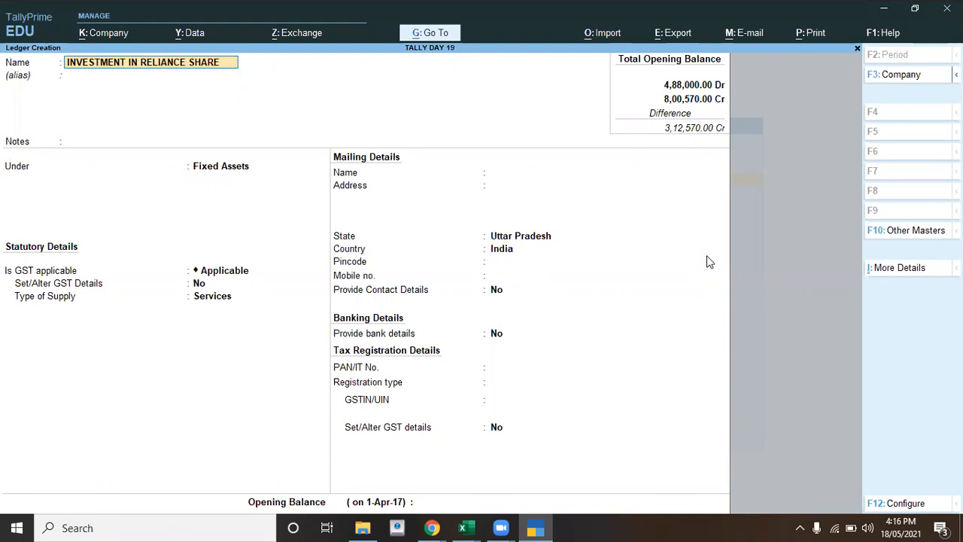
pyautogui.press('Return')
pyautogui.press('Return')
pyautogui.press('Return')
pyautogui.write('inv')
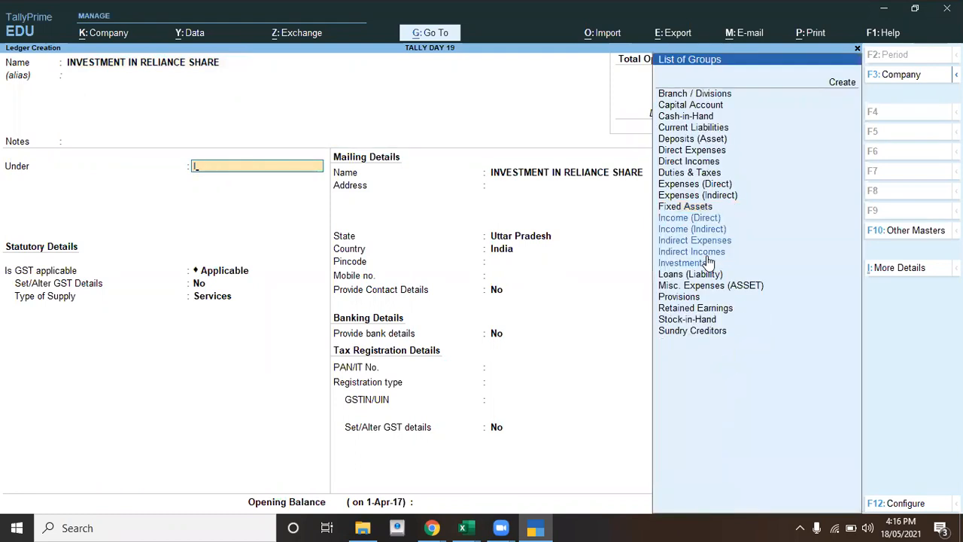
pyautogui.press('Return')
# Keep the INVESTMENT IN RELIANCE SHARE ledger's other details at default and set its opening balance to 1,50,000 Dr as in the sheet
pyautogui.press('Return')
pyautogui.press('Return')
pyautogui.press('Return')
pyautogui.press('Return')
pyautogui.press('Return')
pyautogui.press('Return')
pyautogui.press('Return')
pyautogui.press('Return')
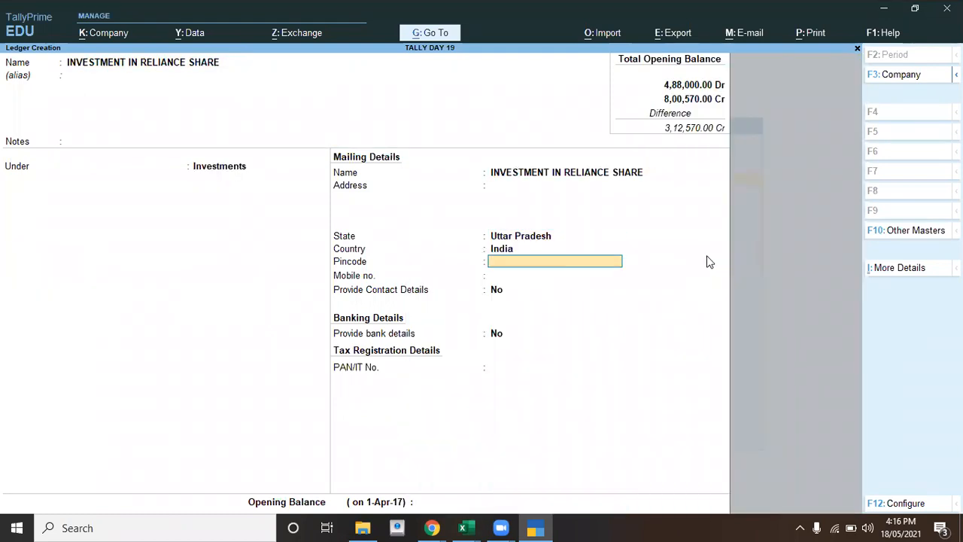
pyautogui.hotkey('alt', 'Tab')
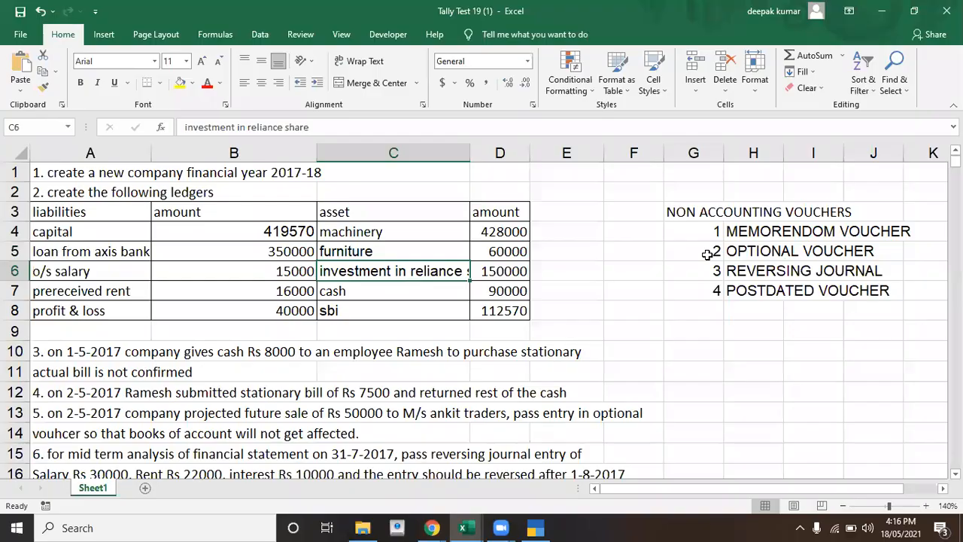
pyautogui.hotkey('alt', 'Tab')
pyautogui.write('1,50,000')
pyautogui.press('Return')
pyautogui.press('Return')
# Look up the last asset in the Excel sheet and name the new ledger SBI under Bank Accounts
pyautogui.hotkey('alt', 'Tab')
pyautogui.press('Down')
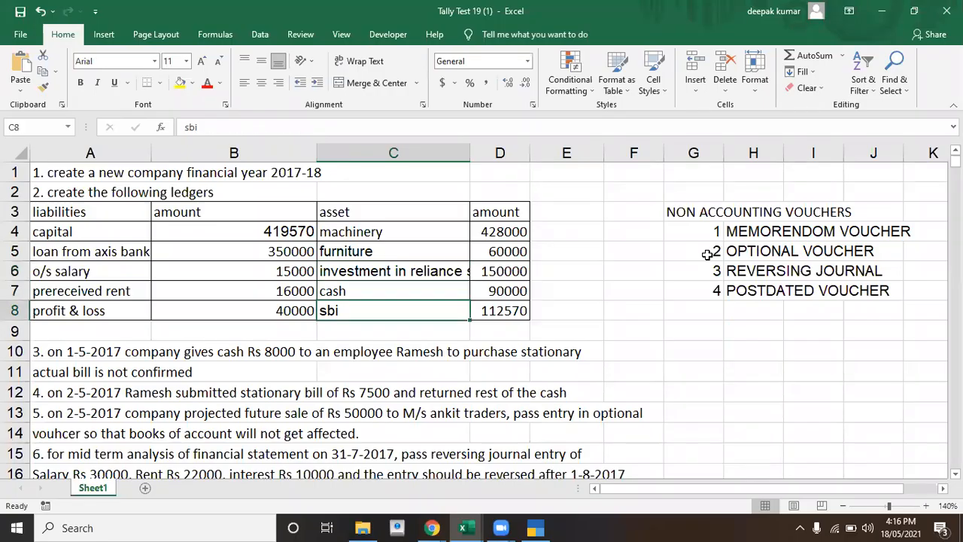
pyautogui.hotkey('alt', 'Tab')
pyautogui.write('SBI')
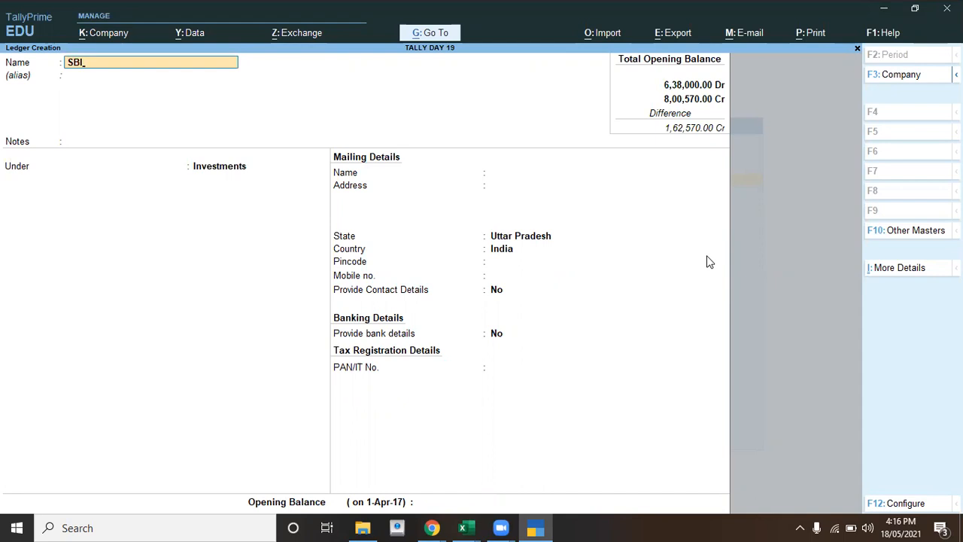
pyautogui.press('Return')
pyautogui.write('b')
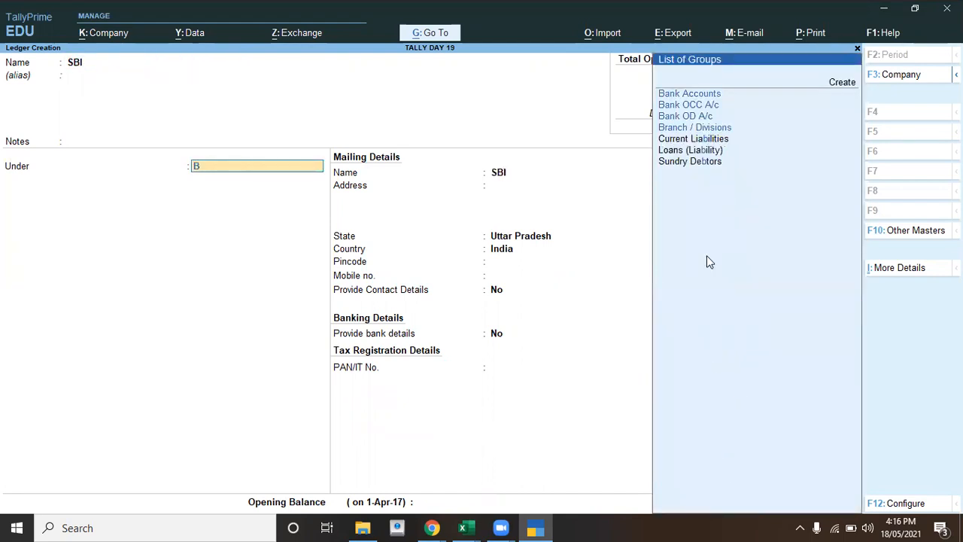
pyautogui.press('Return')
# Keep the SBI ledger's bank, mailing and tax registration details at default
pyautogui.press('Return')
pyautogui.press('Return')
pyautogui.press('Return')
pyautogui.press('Return')
pyautogui.press('Return')
pyautogui.press('Return')
pyautogui.press('Return')
pyautogui.press('Return')
pyautogui.press('Return')
pyautogui.press('Return')
pyautogui.press('Return')
pyautogui.press('Return')
pyautogui.press('Return')
pyautogui.press('Return')
pyautogui.press('Return')
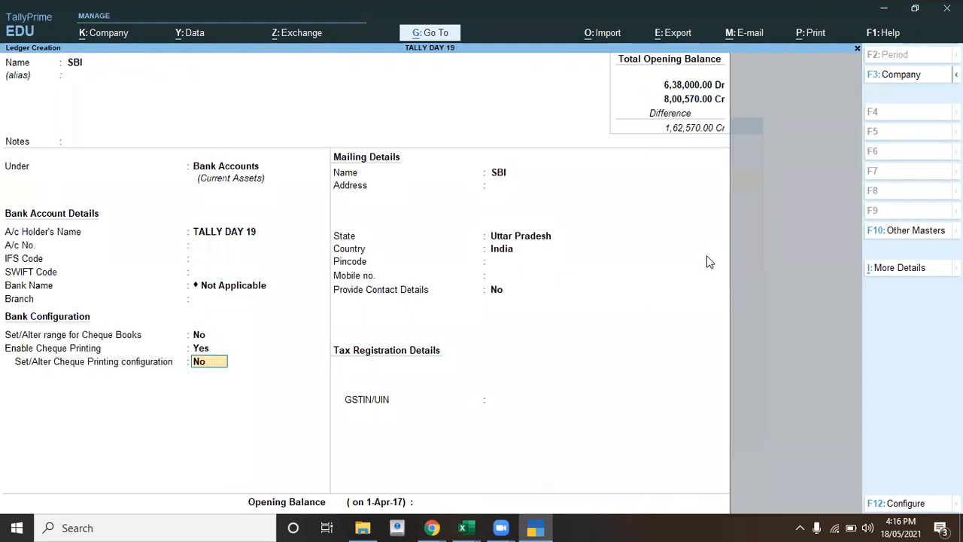
pyautogui.press('Return')
pyautogui.press('Return')
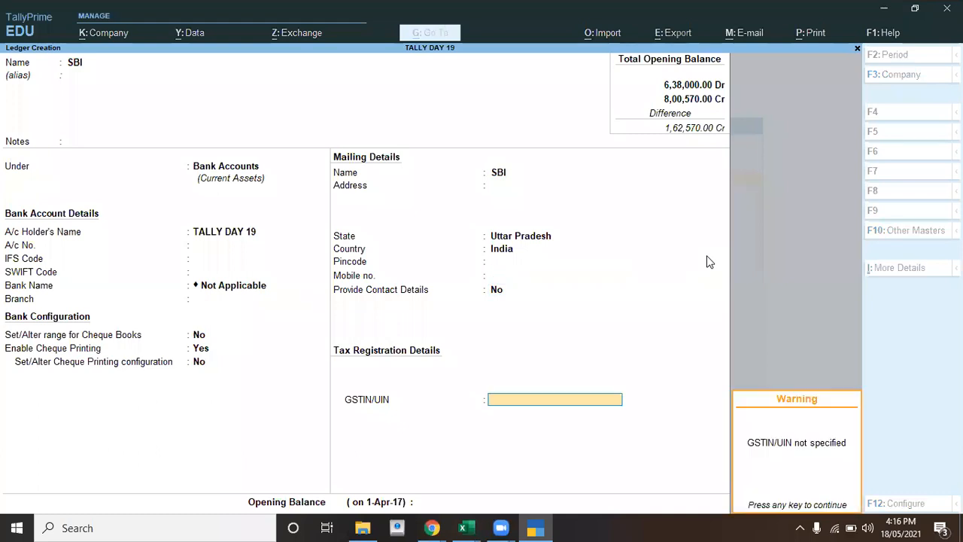
# Check the sbi amount in the sheet, set the SBI ledger's opening balance to 1,12,570 Dr and save the ledger
pyautogui.hotkey('alt', 'Tab')
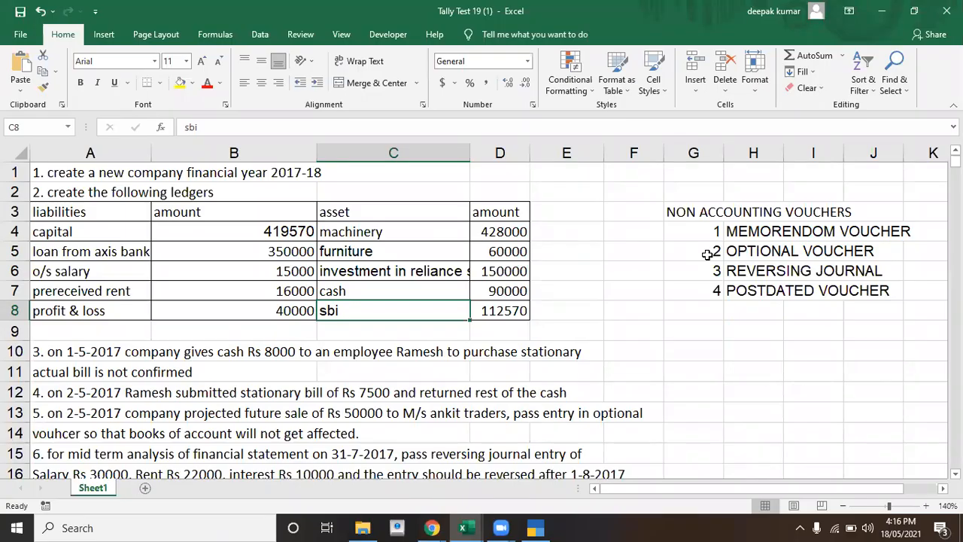
pyautogui.hotkey('alt', 'Tab')
pyautogui.write('1,12,')
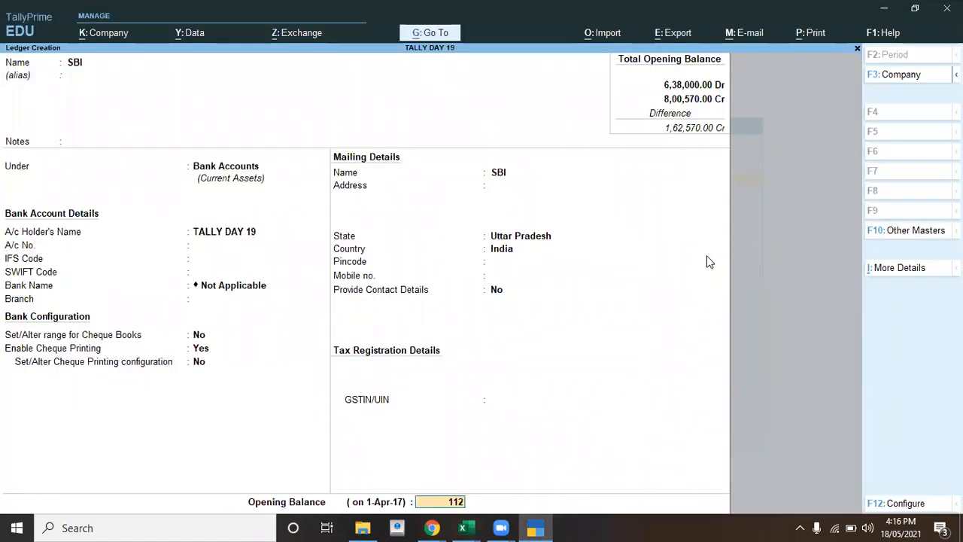
pyautogui.write('570')
pyautogui.press('Return')
pyautogui.press('Return')
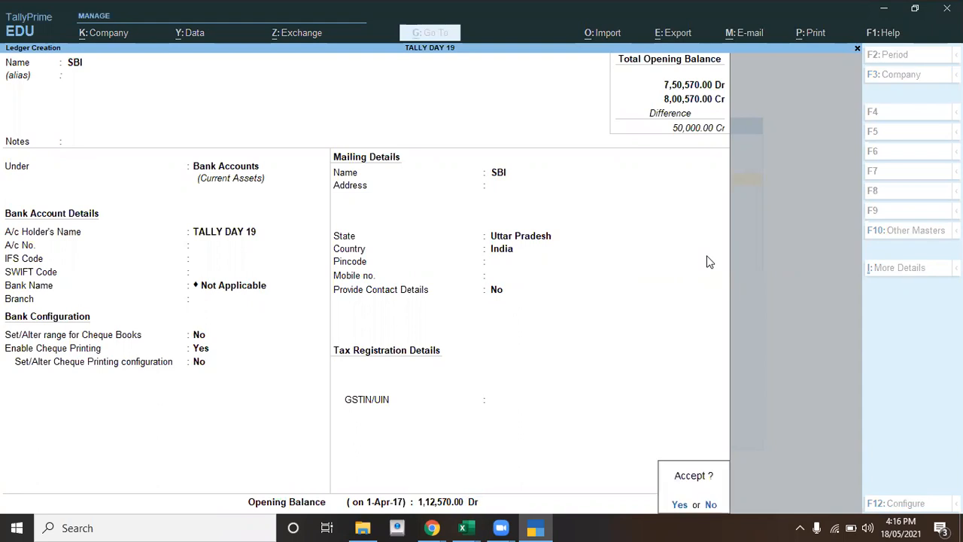
pyautogui.press('Return')
# Check the sheet for remaining ledgers, leave ledger creation and open the Cash ledger for alteration
pyautogui.hotkey('alt', 'Tab')
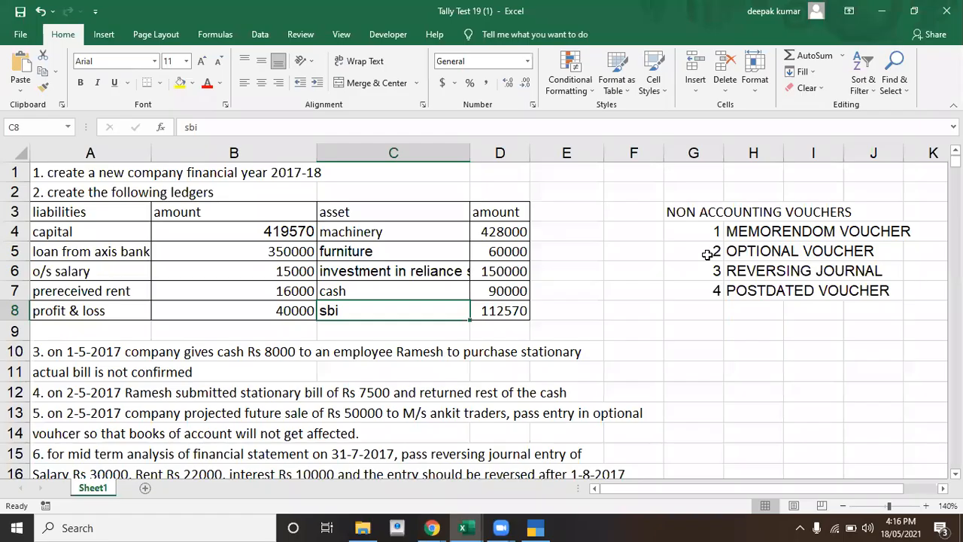
pyautogui.hotkey('alt', 'Tab')
pyautogui.press('Escape')
pyautogui.press('Return')
pyautogui.press('Escape')
pyautogui.press('a')
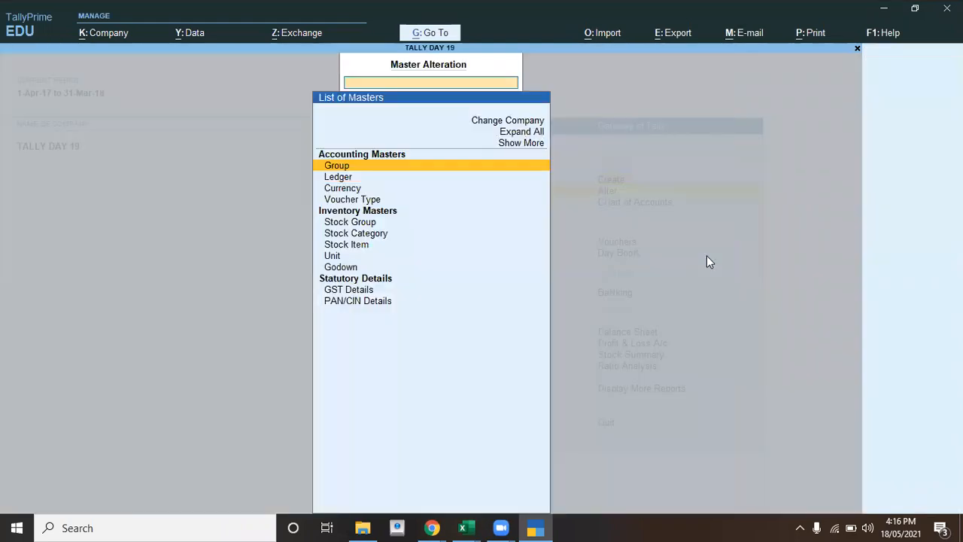
pyautogui.press('Down')
pyautogui.press('Return')
pyautogui.press('Down')
pyautogui.press('Return')
# Look up the cash amount in the Excel sheet, set the Cash ledger's opening balance to 90,000 Dr and save it
pyautogui.press('Return')
pyautogui.press('Return')
pyautogui.press('Return')
pyautogui.press('Return')
pyautogui.press('Return')
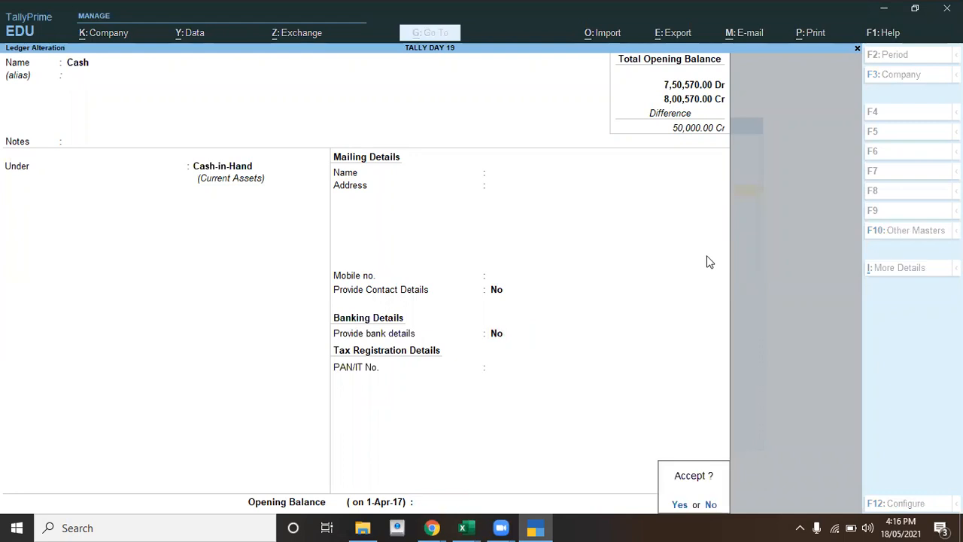
pyautogui.press('Escape')
pyautogui.hotkey('alt', 'Tab')
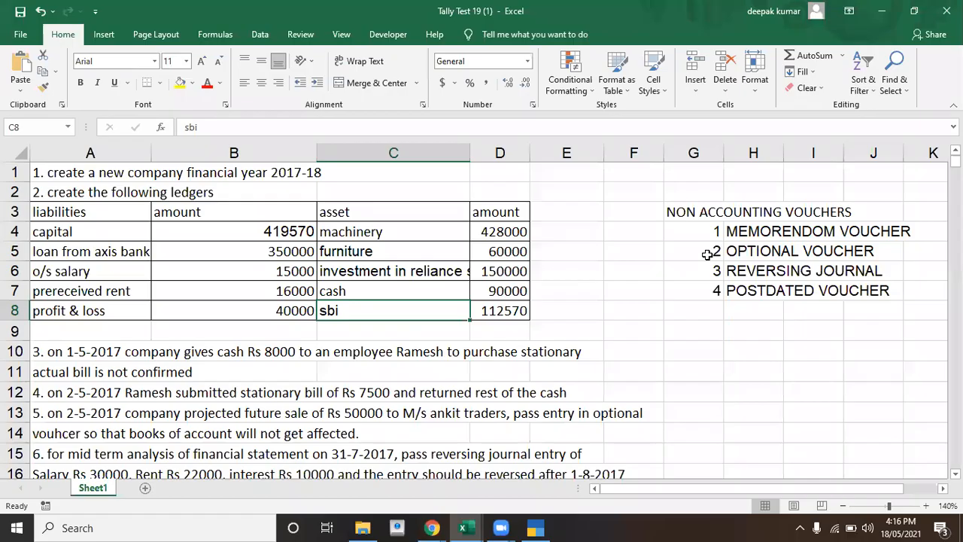
pyautogui.press('Up')
pyautogui.press('Up')
pyautogui.press('Down')
pyautogui.press('Down')
pyautogui.press('Up')
pyautogui.hotkey('alt', 'Tab')
pyautogui.write('9000')
pyautogui.press('Return')
pyautogui.press('Return')
pyautogui.press('Return')
# Open the Profit & Loss A/c ledger for alteration
pyautogui.press('Down')
pyautogui.press('Down')
pyautogui.press('Down')
pyautogui.press('Down')
pyautogui.press('Down')
pyautogui.press('Down')
pyautogui.press('Down')
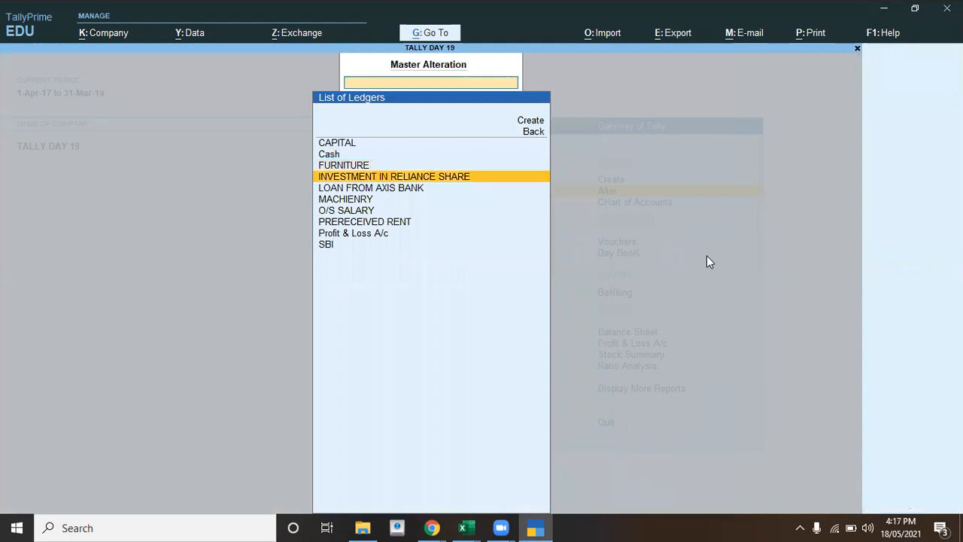
pyautogui.press('Return')
# Look up the profit & loss amount in the Excel sheet, set the Profit & Loss A/c opening balance to 40,000, and save it
pyautogui.press('Return')
pyautogui.press('Return')
pyautogui.press('Return')
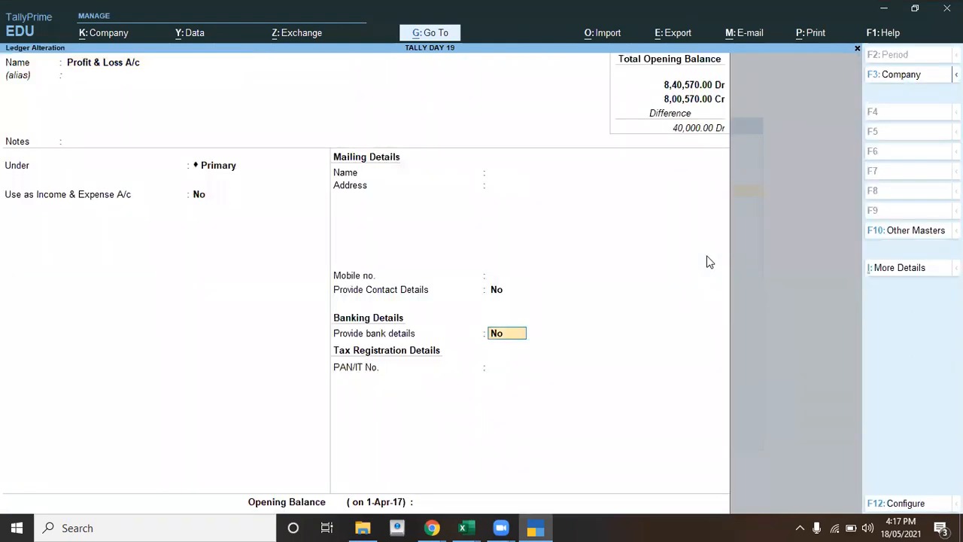
pyautogui.hotkey('alt', 'Tab')
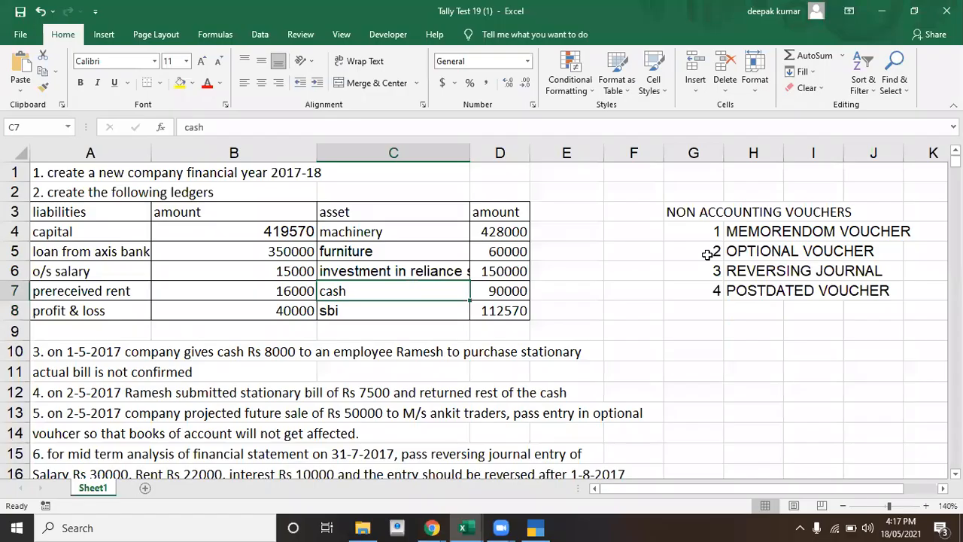
pyautogui.press('Down')
pyautogui.hotkey('alt', 'Tab')
pyautogui.write('40000,000.00')
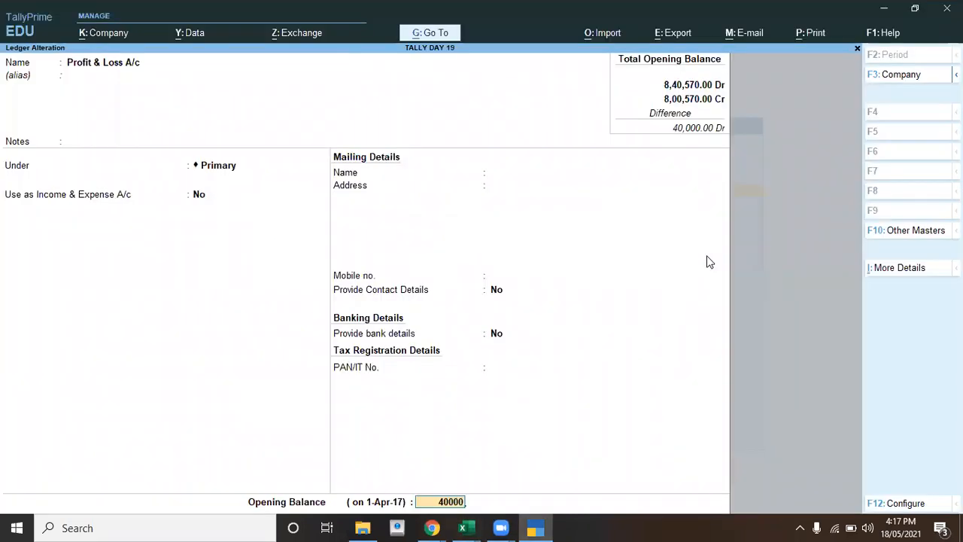
pyautogui.press('Return')
pyautogui.press('Return')
pyautogui.press('Return')
pyautogui.press('Escape')
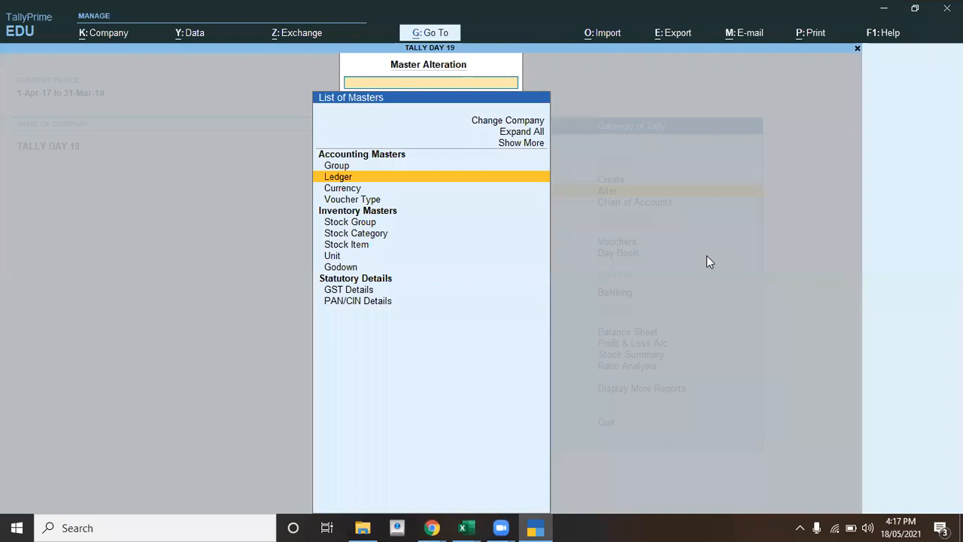
pyautogui.press('Escape')
pyautogui.press('Up')
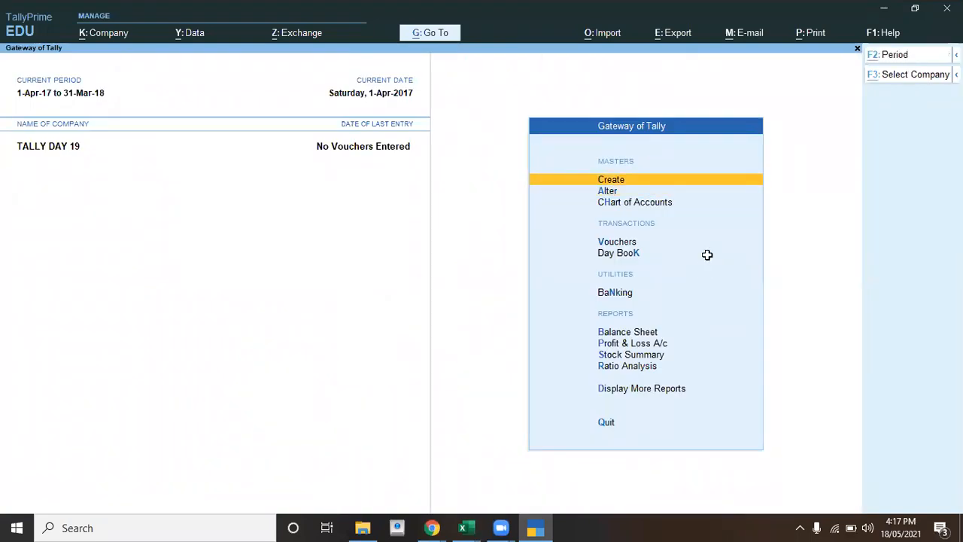
# Switch to the Excel sheet and read task 3 in cell A10 about the 1-5-2017 stationery cash transaction
pyautogui.hotkey('alt', 'Tab')
pyautogui.press('Down')
pyautogui.press('Down')
pyautogui.press('Left')
pyautogui.press('Left')
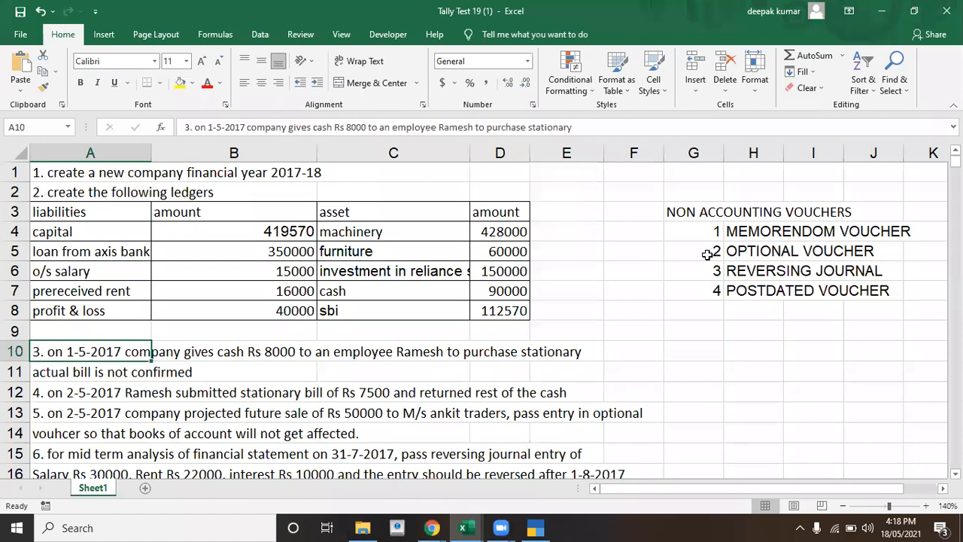
# Return to TallyPrime and open voucher entry from the Gateway of Tally
pyautogui.hotkey('alt', 'Tab')
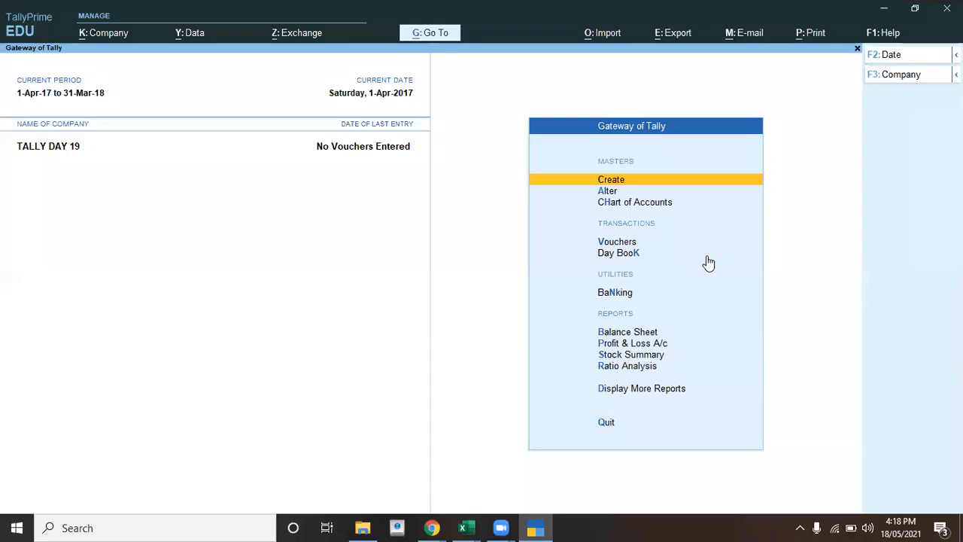
pyautogui.press('Down')
pyautogui.press('Down')
pyautogui.press('Down')
pyautogui.press('Down')
pyautogui.press('Down')
pyautogui.press('Up')
pyautogui.press('Up')
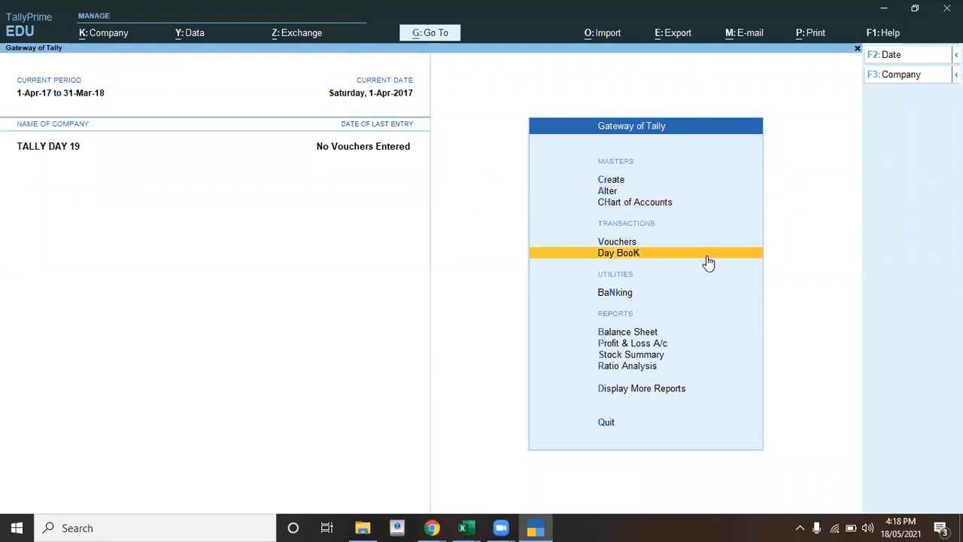
pyautogui.click(708, 262)
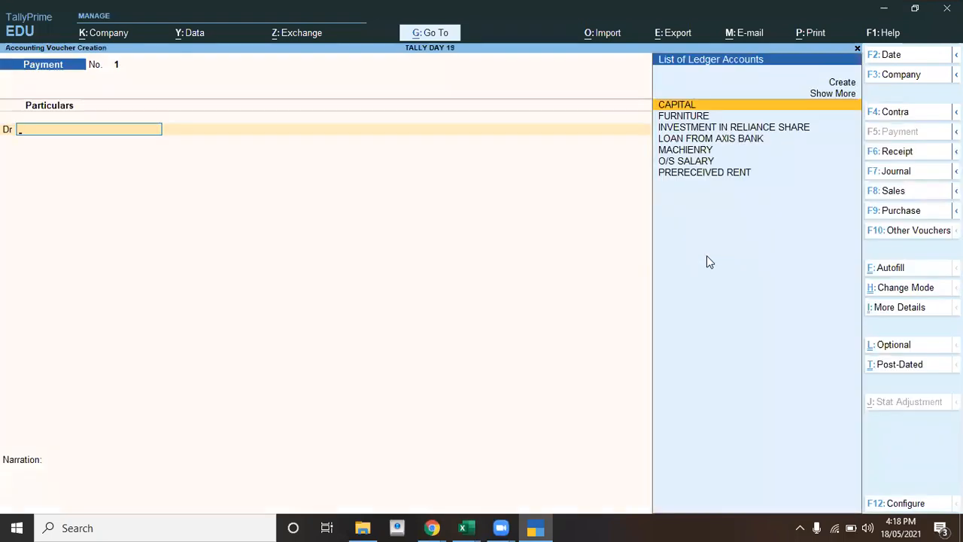
# Show the inactive voucher types, choose Memorandum as the voucher type and activate it
pyautogui.click(904, 236)
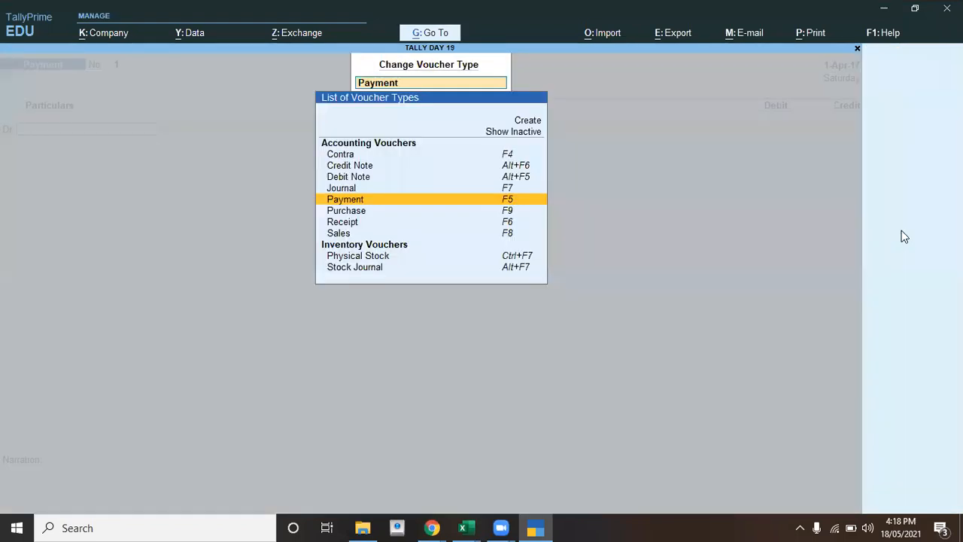
pyautogui.click(512, 132)
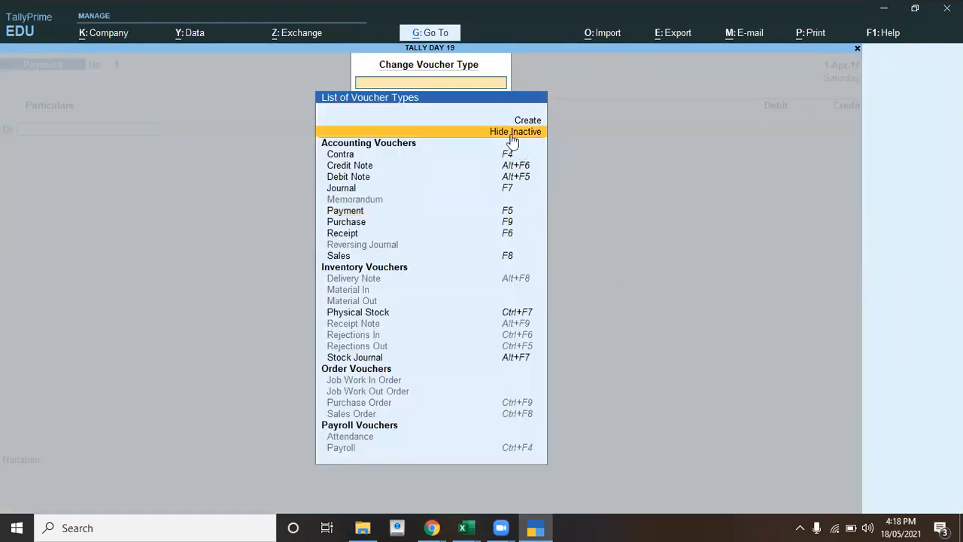
pyautogui.press('Down')
pyautogui.press('Down')
pyautogui.press('Down')
pyautogui.press('Down')
pyautogui.press('Down')
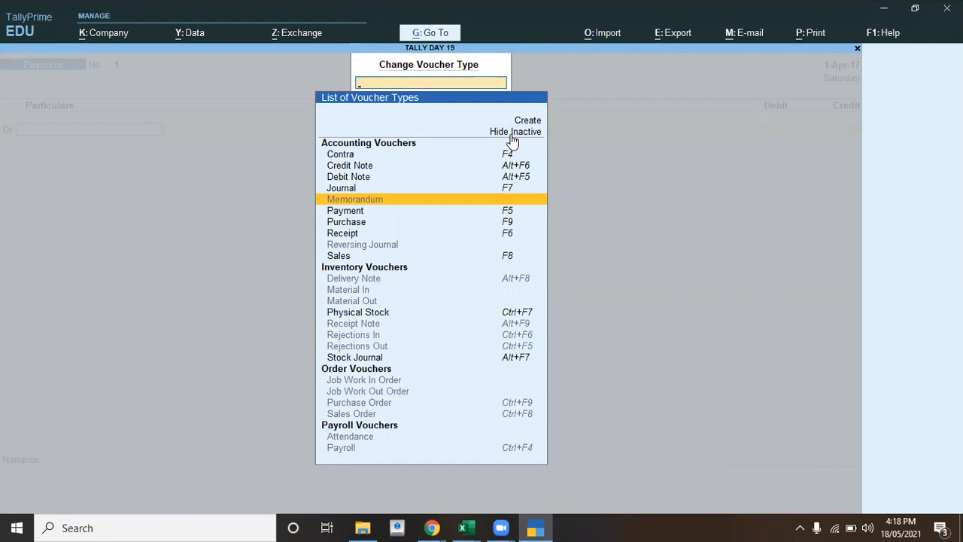
pyautogui.press('Return')
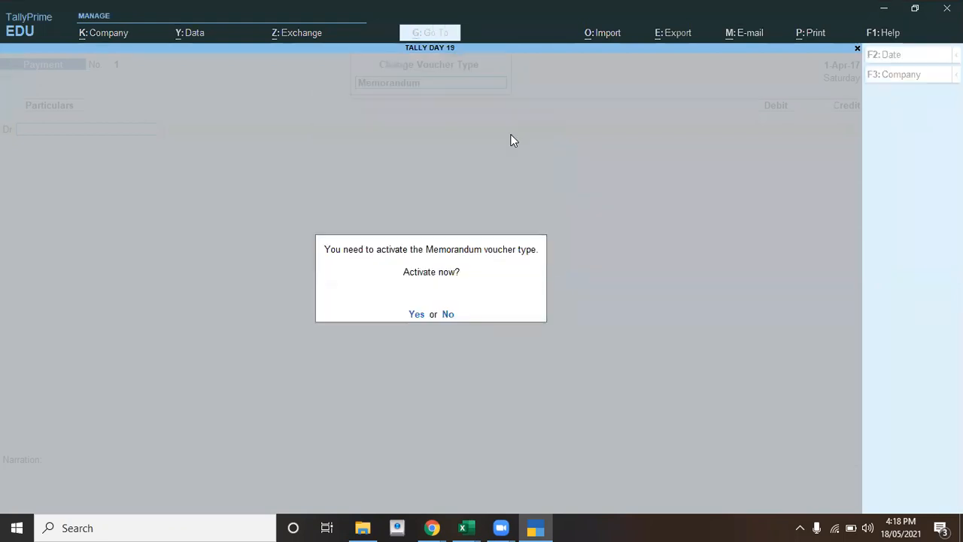
pyautogui.press('y')
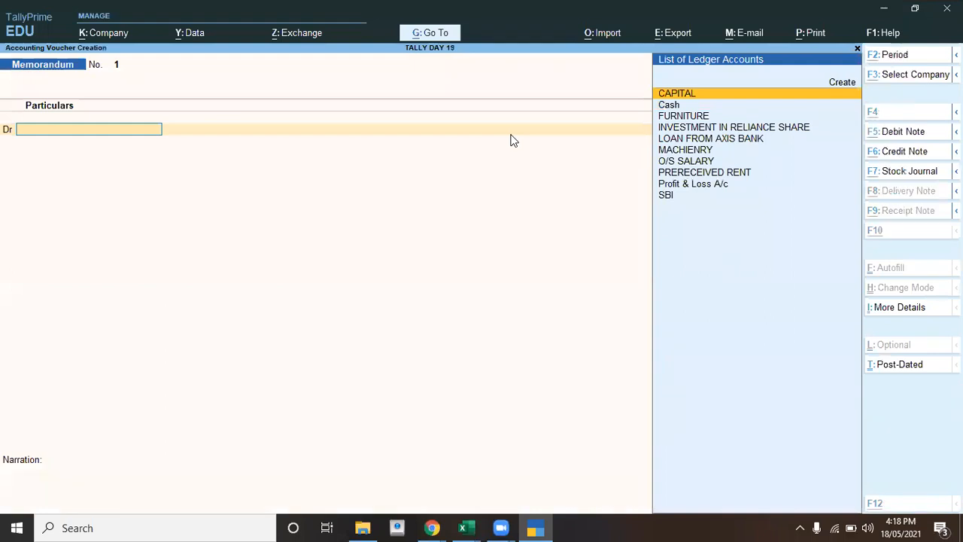
# Check the transaction date in the Excel sheet and set the memorandum voucher's date to 1-5
pyautogui.hotkey('alt', 'Tab')
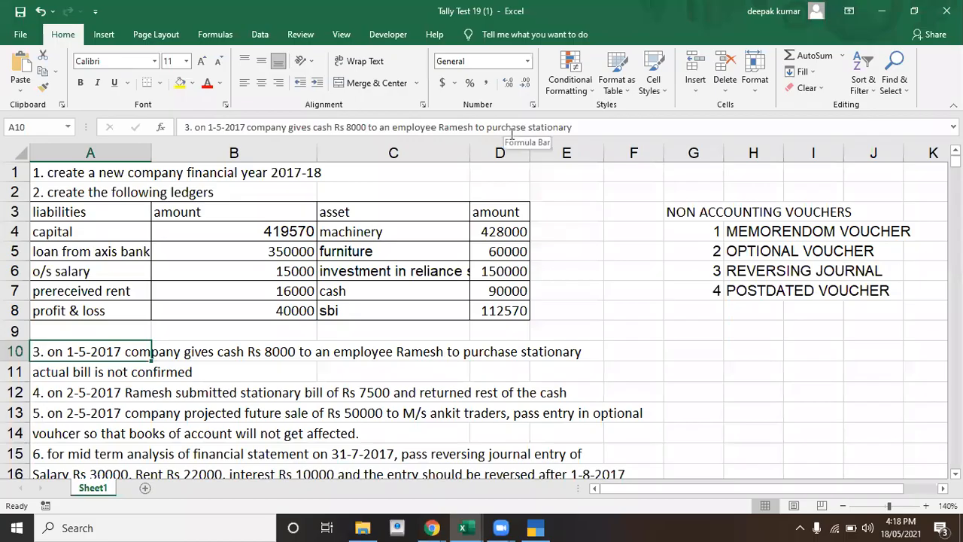
pyautogui.hotkey('alt', 'Tab')
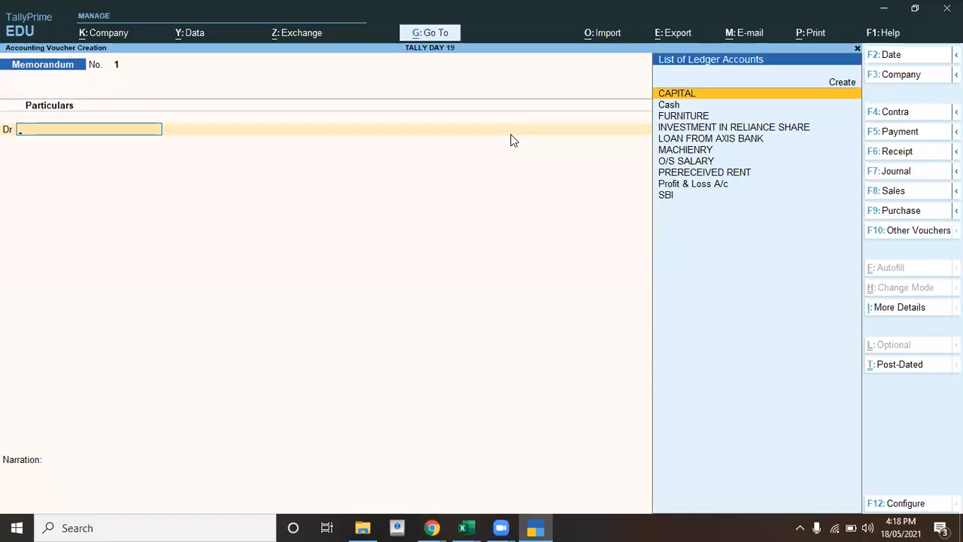
pyautogui.press('F2')
pyautogui.write('1-5')
pyautogui.press('Return')
# Start a new ledger from the voucher's debit line and name it STATIONARY
pyautogui.hotkey('alt', 'c')
pyautogui.write('STA')
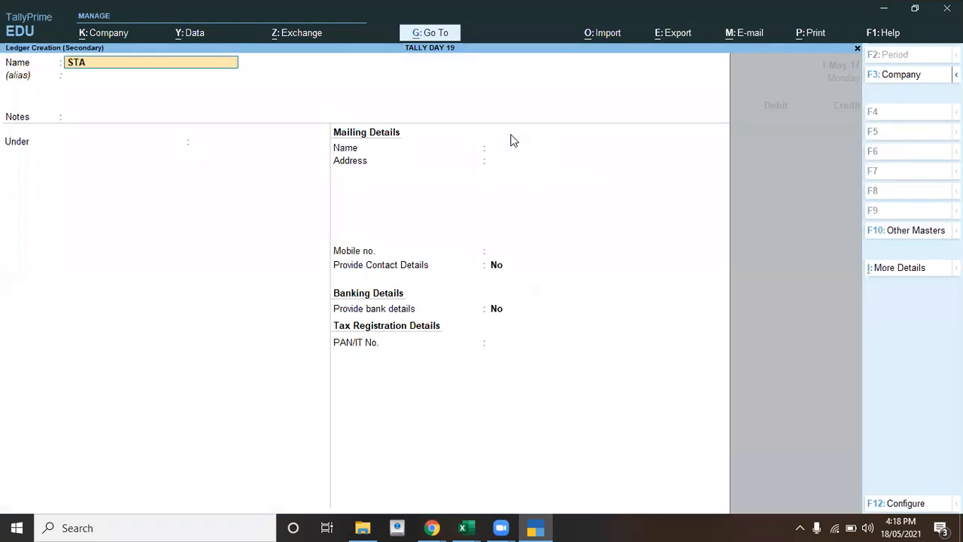
pyautogui.write('TIONARY')
pyautogui.press('Return')
pyautogui.press('Return')
pyautogui.press('Return')
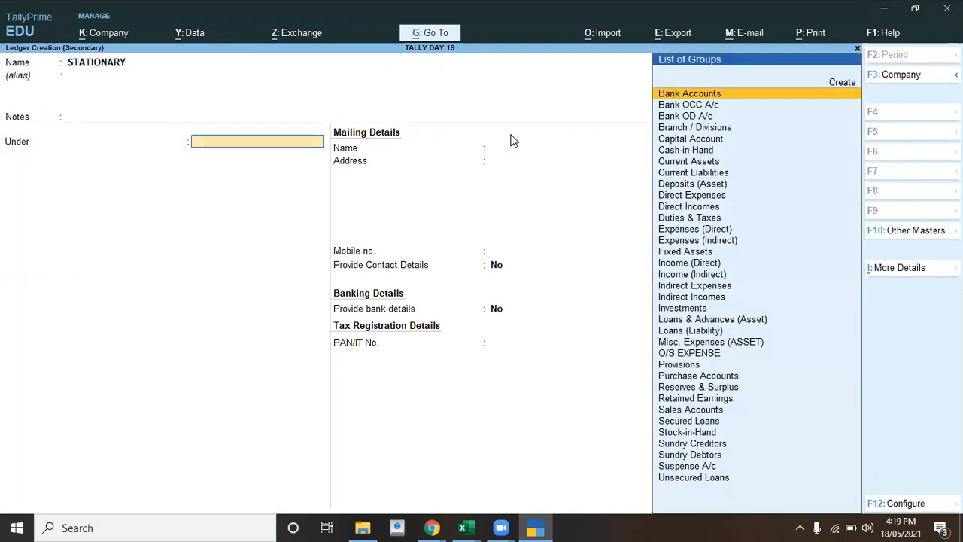
# Place the STATIONARY ledger under Indirect Expenses, keep its other details at their defaults and save it
pyautogui.write('I')
pyautogui.press('Down')
pyautogui.press('Down')
pyautogui.press('Down')
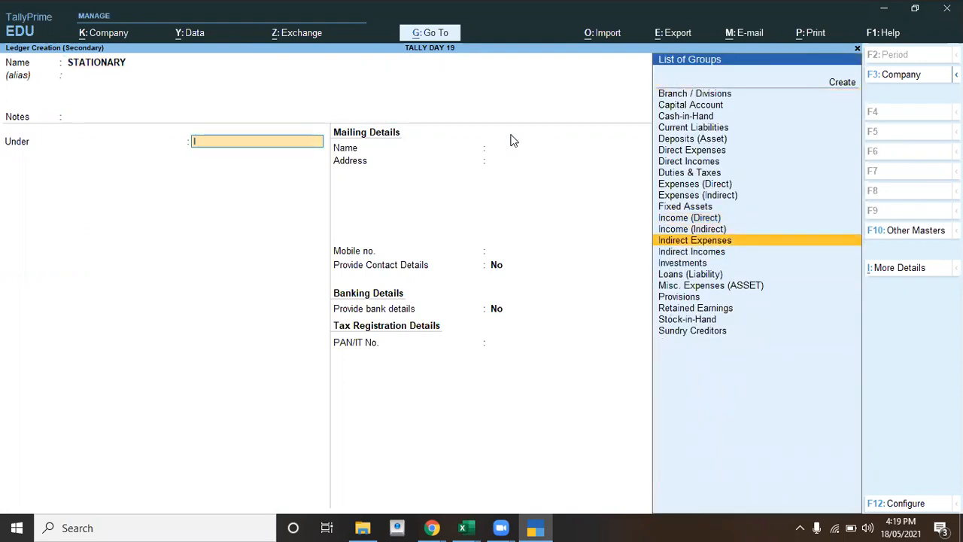
pyautogui.press('Return')
pyautogui.press('Return')
pyautogui.press('Return')
pyautogui.press('Return')
pyautogui.press('Return')
pyautogui.press('Return')
pyautogui.press('Return')
pyautogui.press('Return')
pyautogui.press('Return')
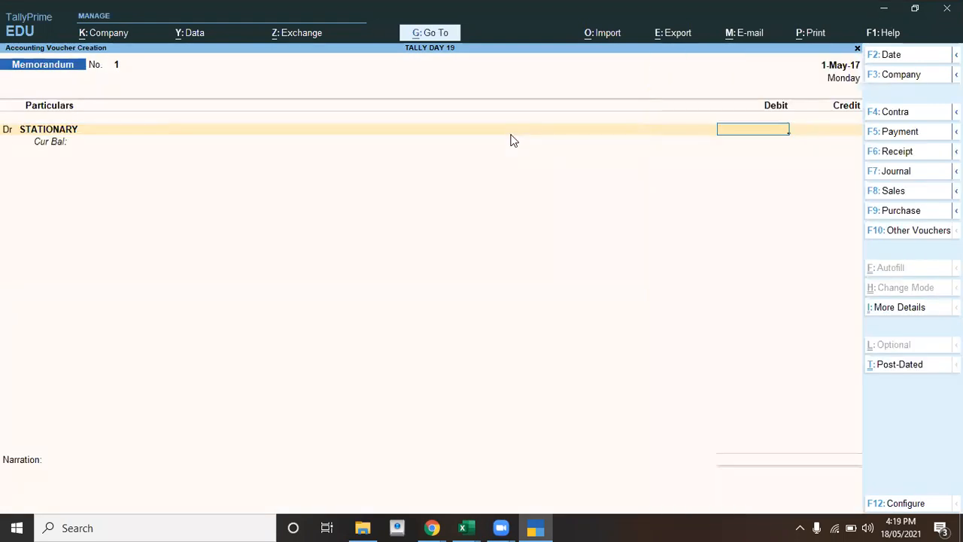
# Debit STATIONARY with 8,000 and credit Cash with 8,000, checking the entry against the task in the Excel sheet
pyautogui.write('8000')
pyautogui.press('Return')
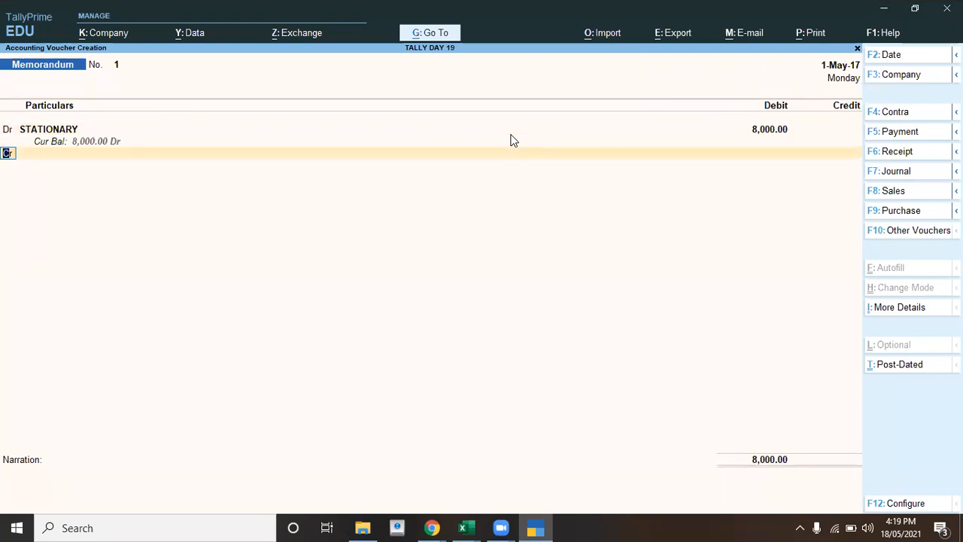
pyautogui.press('Return')
pyautogui.press('Down')
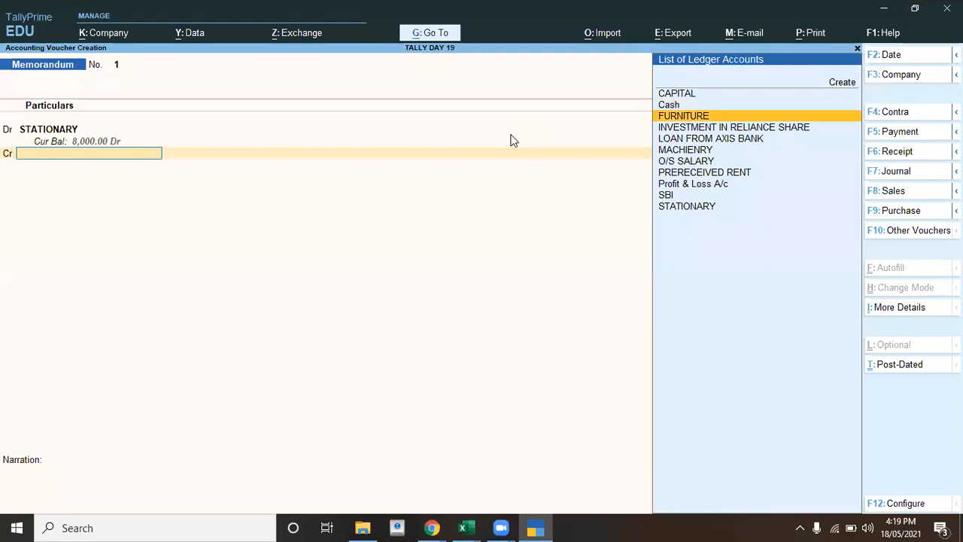
pyautogui.press('Up')
pyautogui.press('Return')
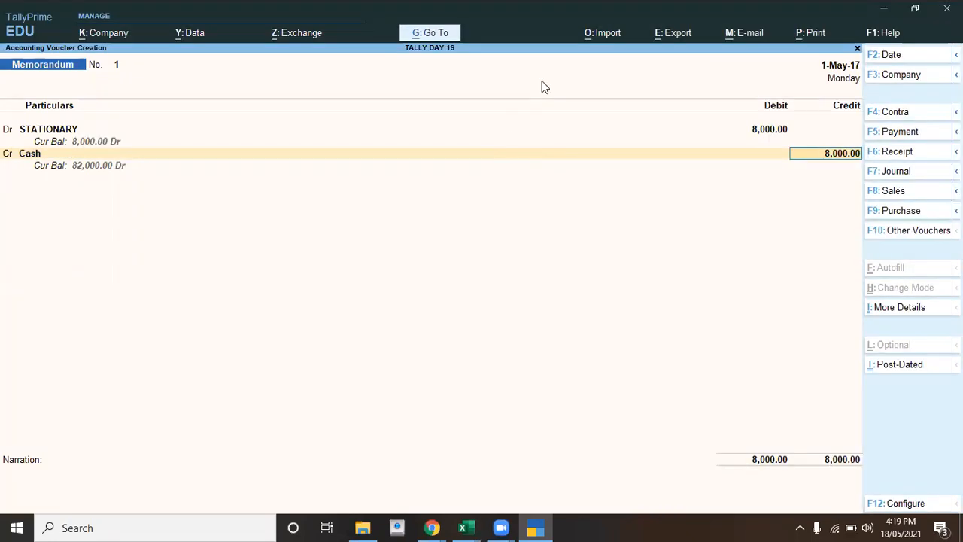
pyautogui.hotkey('alt', 'Tab')
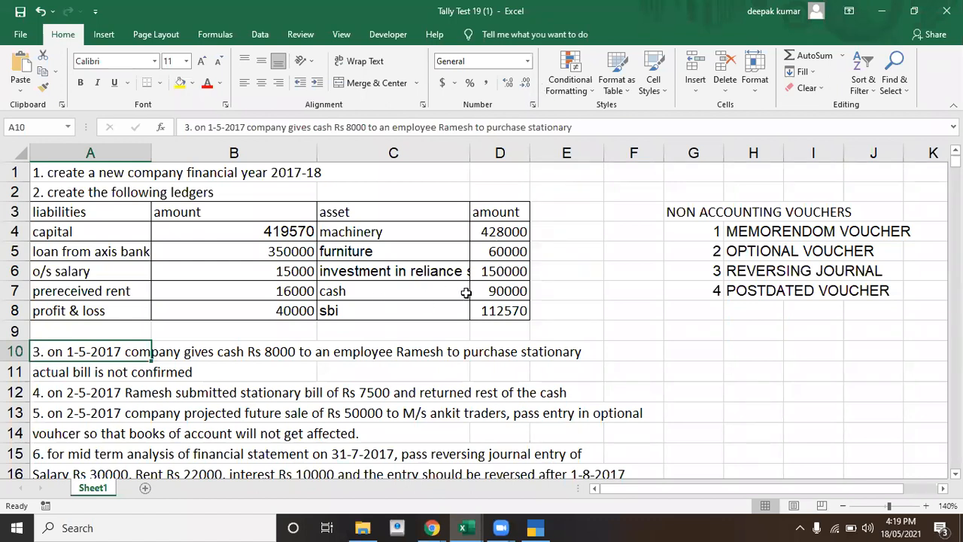
pyautogui.hotkey('alt', 'Tab')
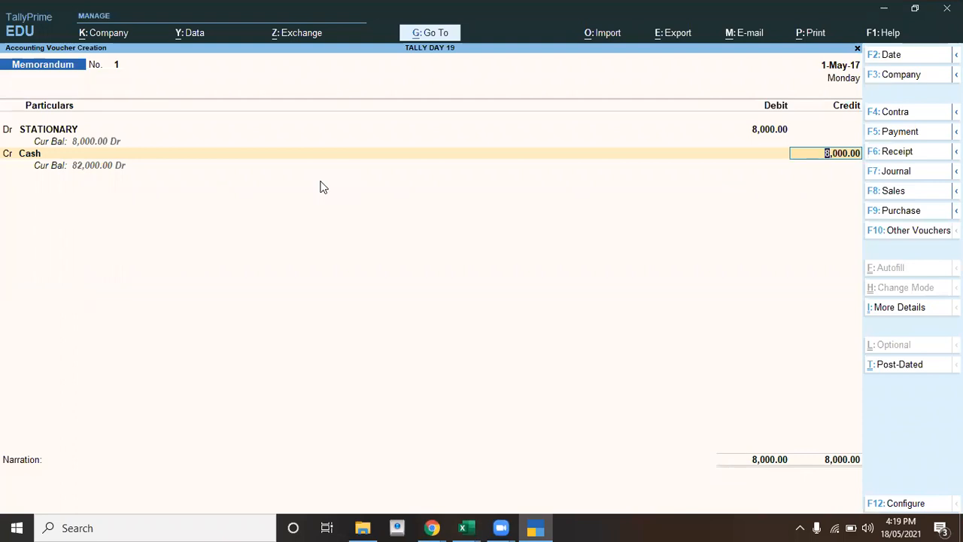
pyautogui.press('Return')
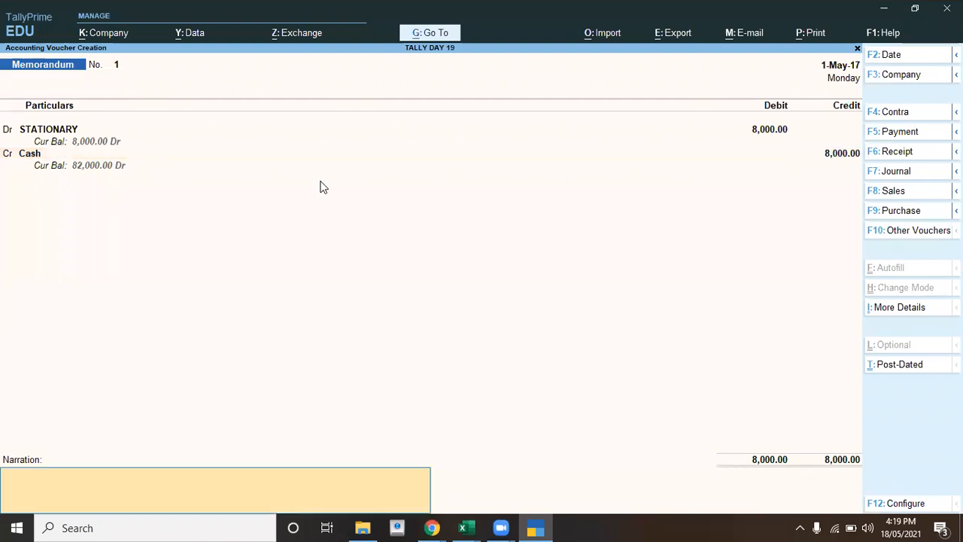
# Enter the narration "BEING AMOUNT PAID TO", the employee's name from the sheet, and "BUT ACTUAL BILL IS NOT CONFIRMED"
pyautogui.press('Return')
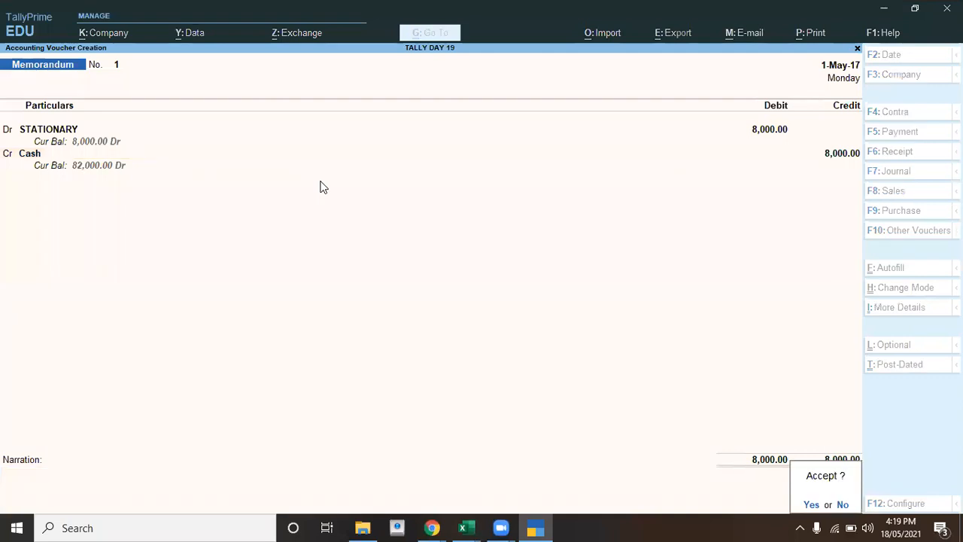
pyautogui.press('Escape')
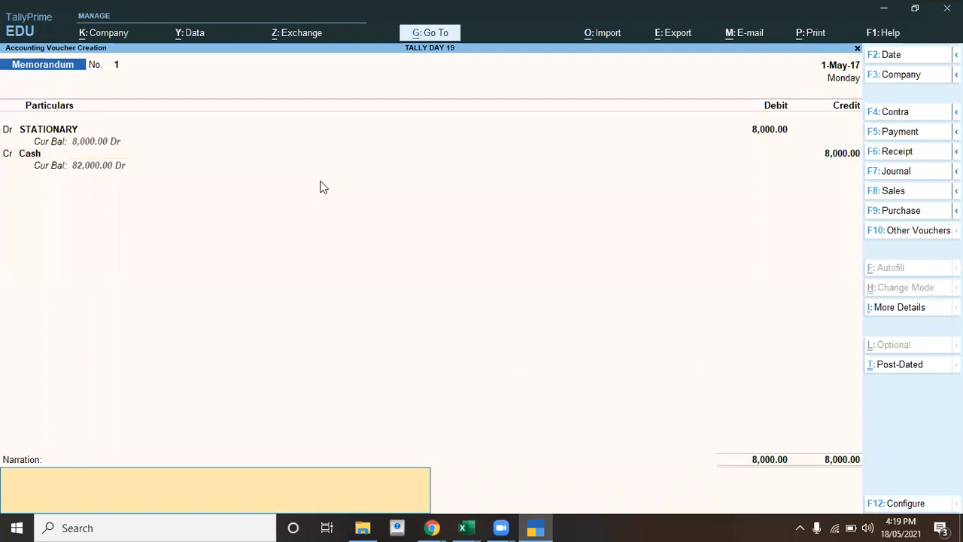
pyautogui.write('BEING AMOUNT PAID TO')
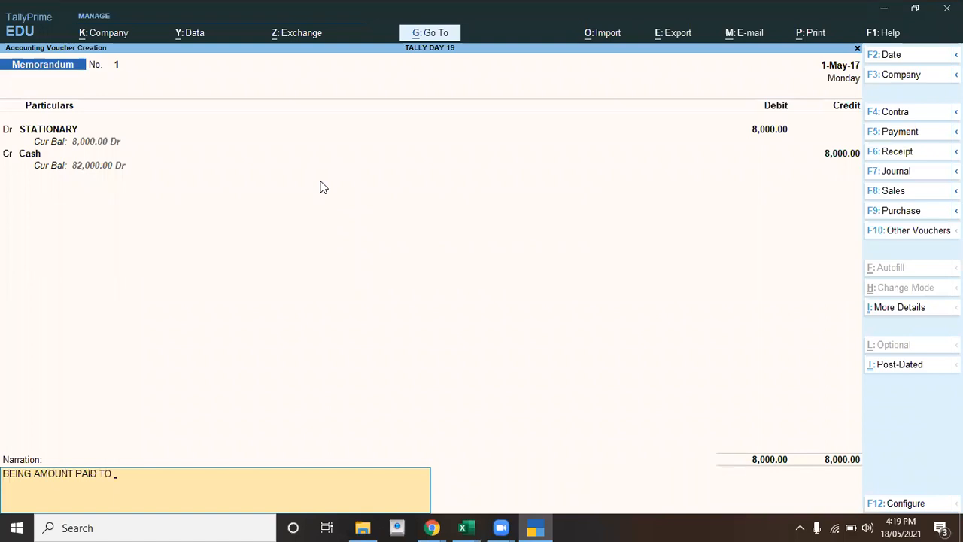
pyautogui.hotkey('alt', 'Tab')
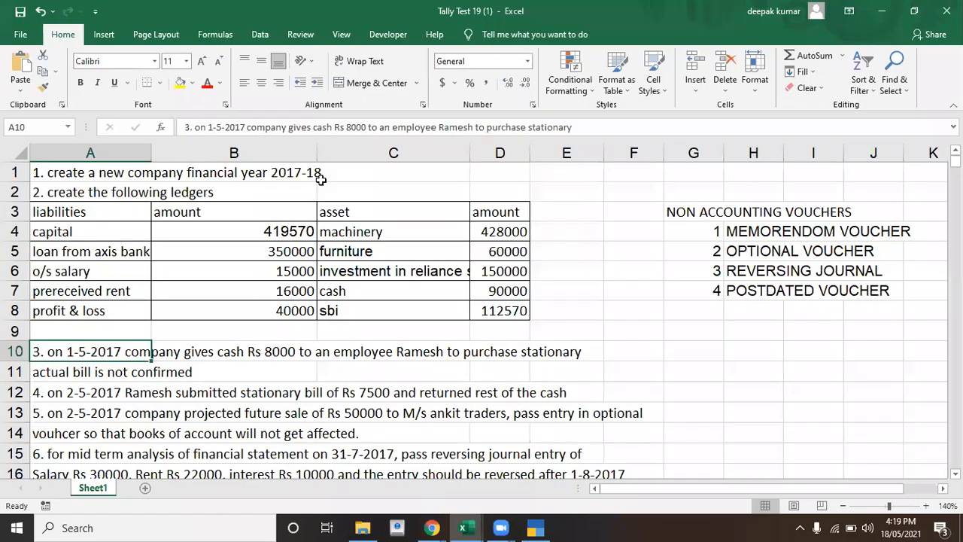
pyautogui.hotkey('alt', 'Tab')
pyautogui.write('RAMESH BUT ACU')
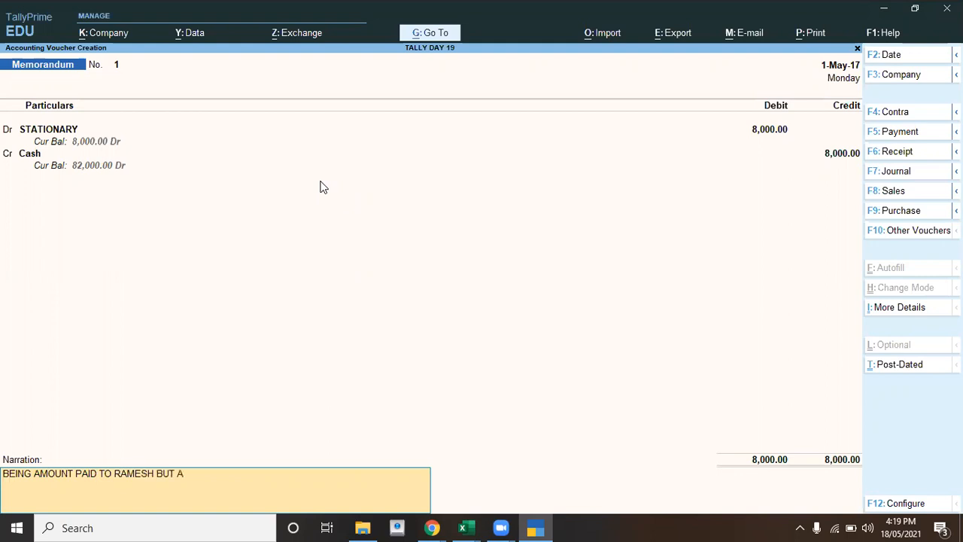
pyautogui.press('BackSpace')
pyautogui.write('TUAL BILL IS N')
pyautogui.press('BackSpace')
pyautogui.write('S NO')
pyautogui.write('T CONFIR')
pyautogui.write('MEN')
pyautogui.press('BackSpace')
pyautogui.write('D')
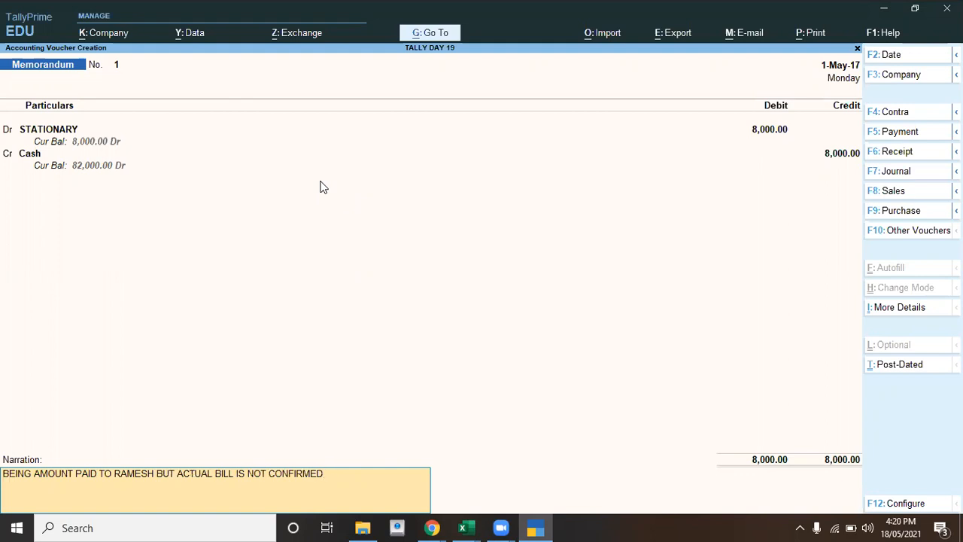
# Save the memorandum voucher, leave voucher entry and switch to the Excel sheet
pyautogui.press('Return')
pyautogui.press('Return')
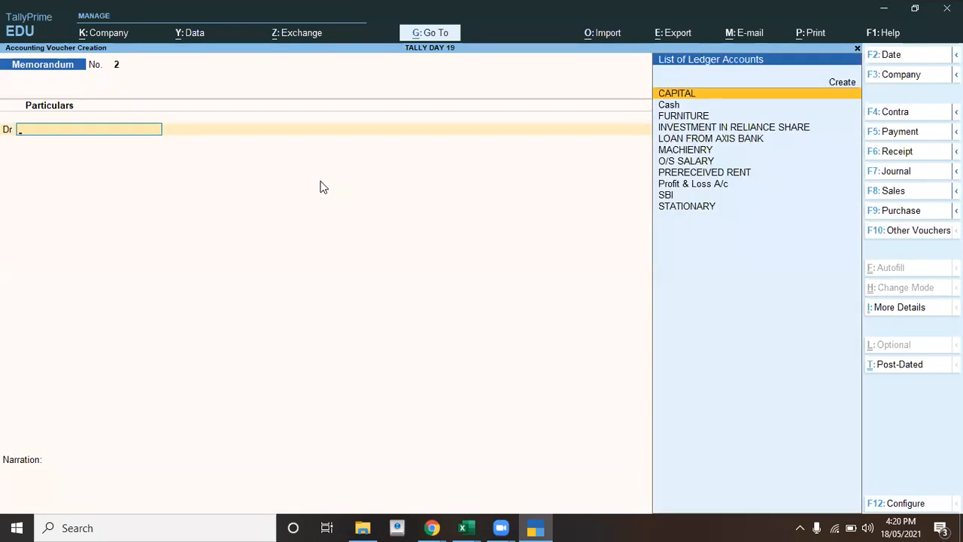
pyautogui.press('Escape')
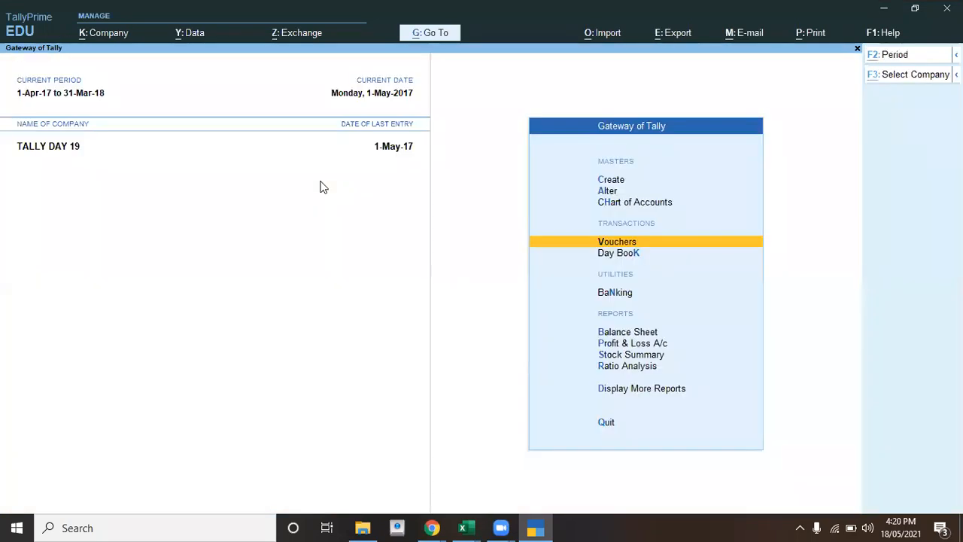
pyautogui.hotkey('alt', 'Tab')
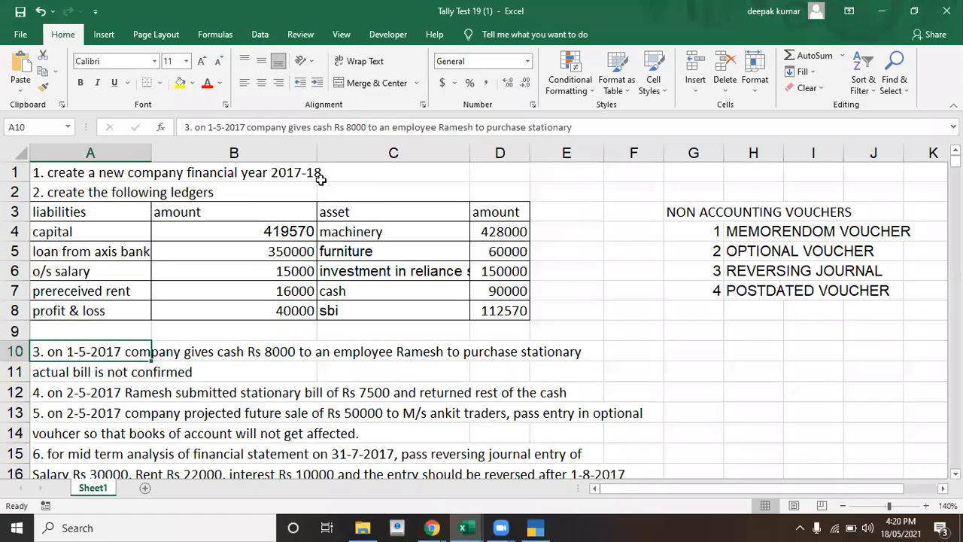
# Check the sheet's cash amount against Cash-in-Hand in TallyPrime's balance sheet shown in detailed form, and return to the Gateway
pyautogui.click(373, 290)
pyautogui.click(484, 291)
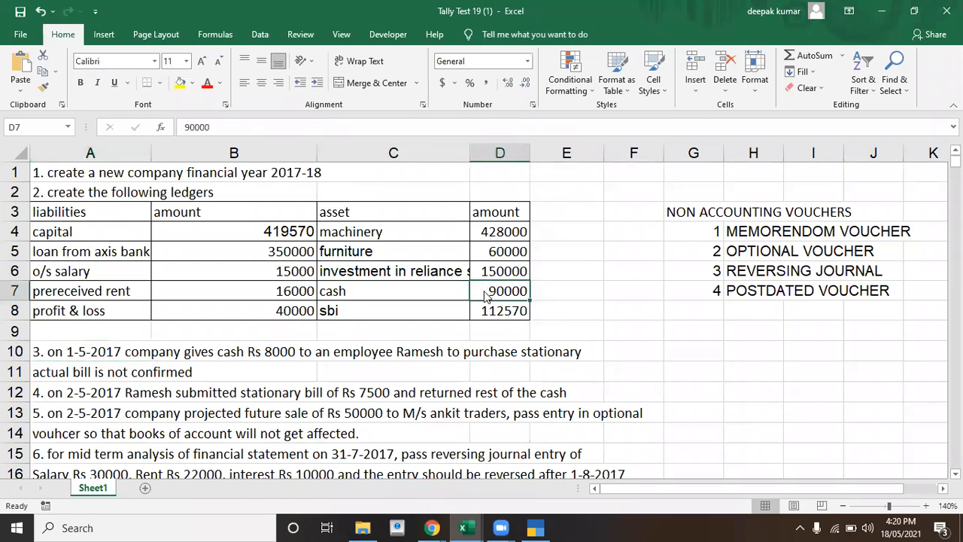
pyautogui.hotkey('alt', 'Tab')
pyautogui.press('b')
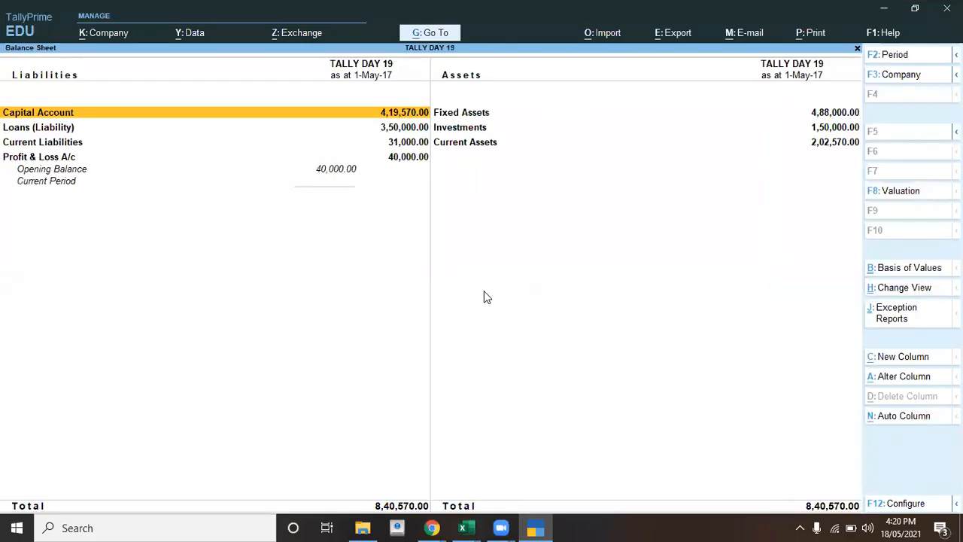
pyautogui.hotkey('alt', 'F5')
pyautogui.press('Right')
pyautogui.press('Down')
pyautogui.press('Down')
pyautogui.press('Down')
pyautogui.press('Down')
pyautogui.press('Down')
pyautogui.press('Down')
pyautogui.press('Down')
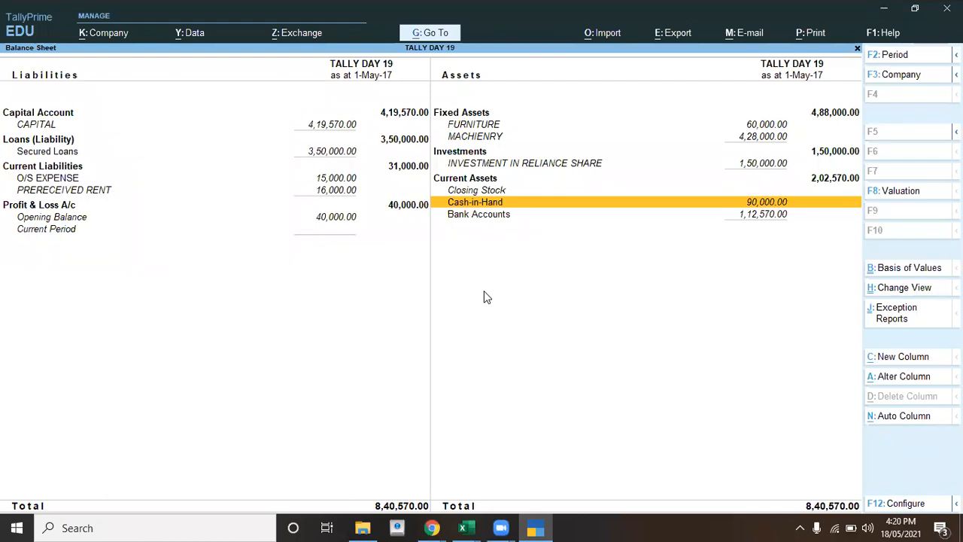
pyautogui.press('c')
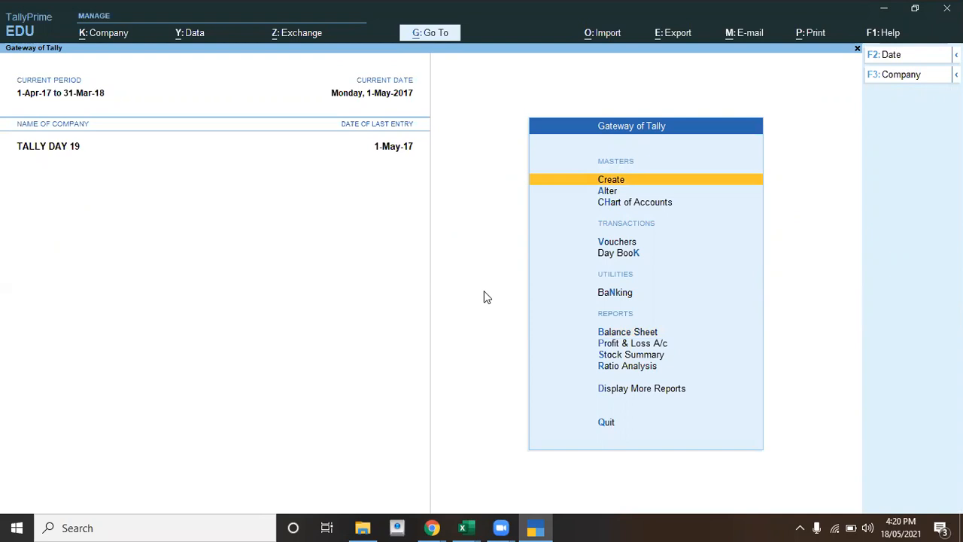
# Open the Memorandum Register among the exception reports of the additional display reports
pyautogui.press('Down')
pyautogui.press('Down')
pyautogui.press('Down')
pyautogui.press('Down')
pyautogui.press('Down')
pyautogui.press('Down')
pyautogui.press('Down')
pyautogui.press('Down')
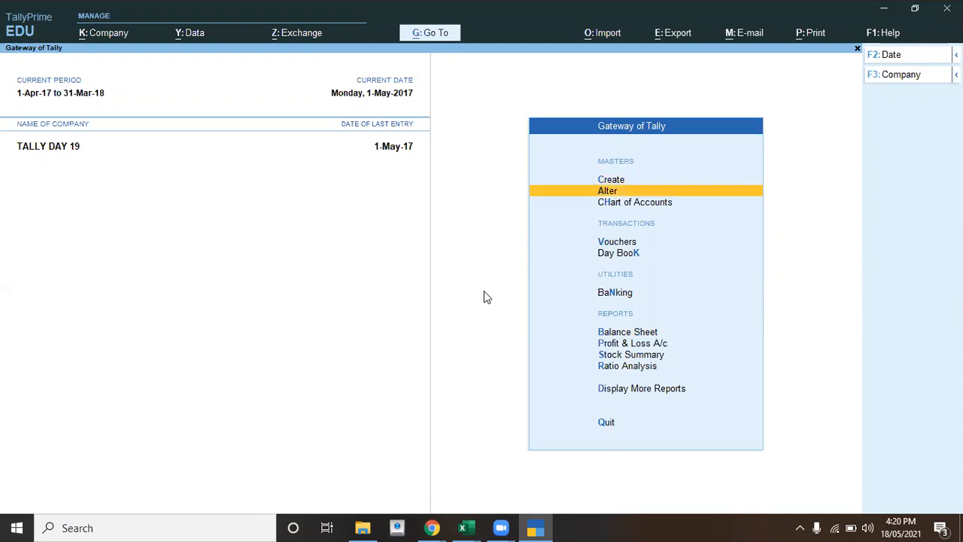
pyautogui.press('Down')
pyautogui.press('Down')
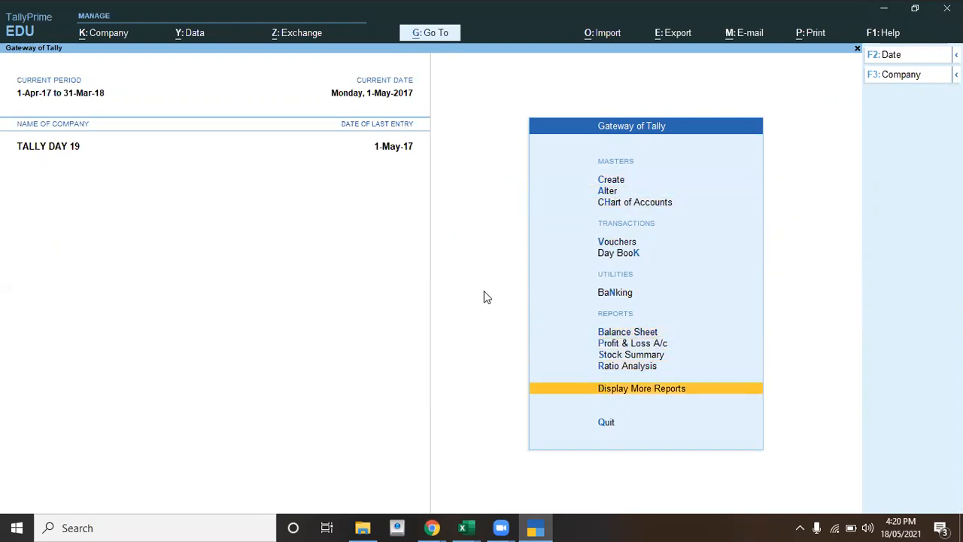
pyautogui.press('Return')
pyautogui.press('Down')
pyautogui.press('Down')
pyautogui.press('Down')
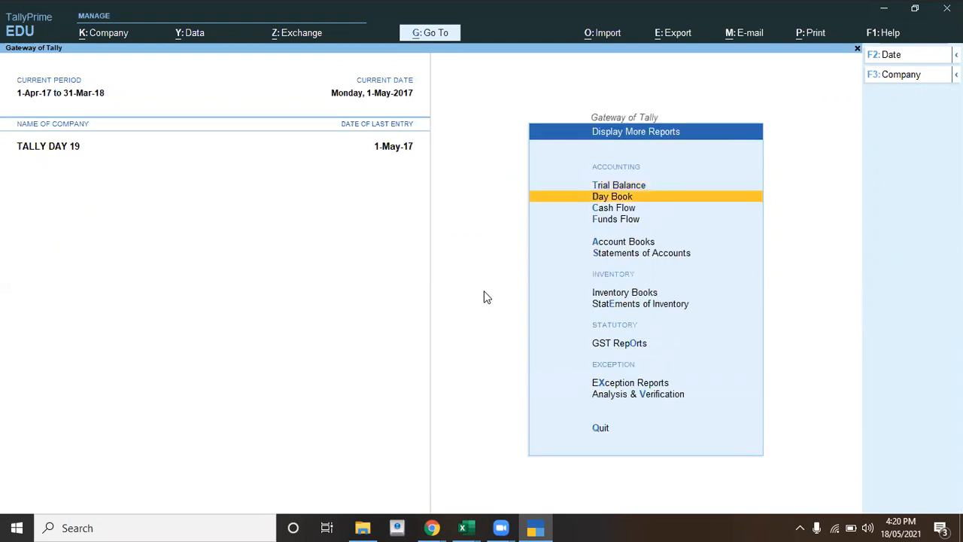
pyautogui.press('Down')
pyautogui.press('Down')
pyautogui.press('Down')
pyautogui.press('Down')
pyautogui.press('Down')
pyautogui.press('Down')
pyautogui.press('Down')
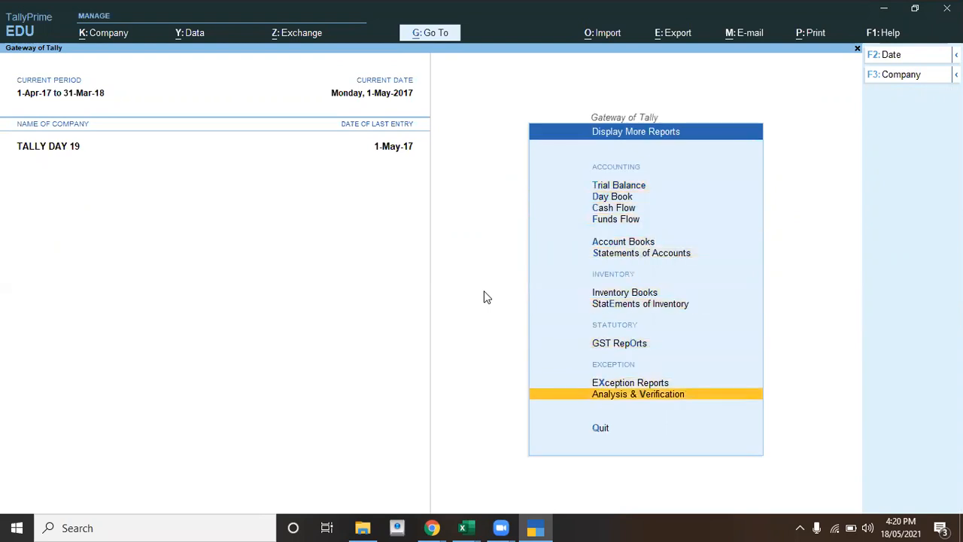
pyautogui.press('Up')
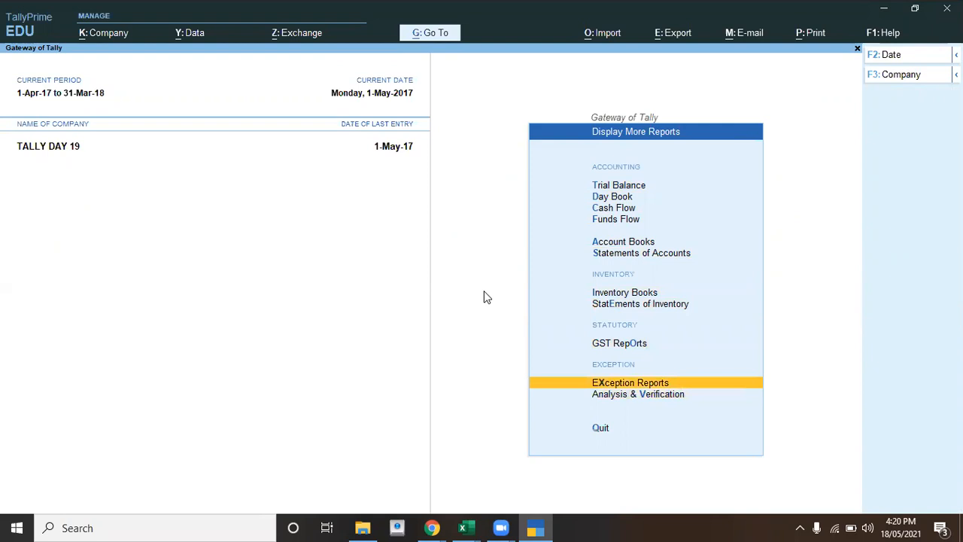
pyautogui.press('Return')
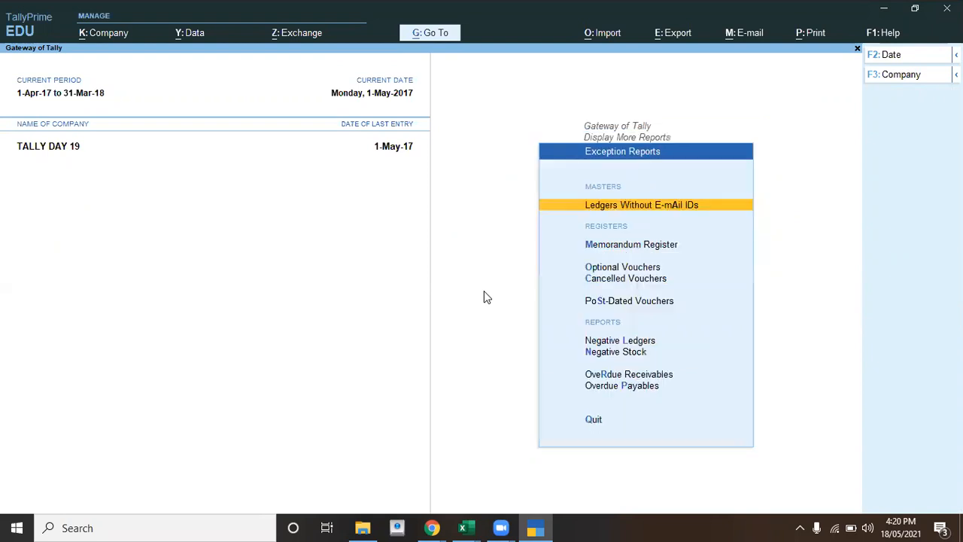
pyautogui.press('Down')
pyautogui.press('Down')
pyautogui.press('Up')
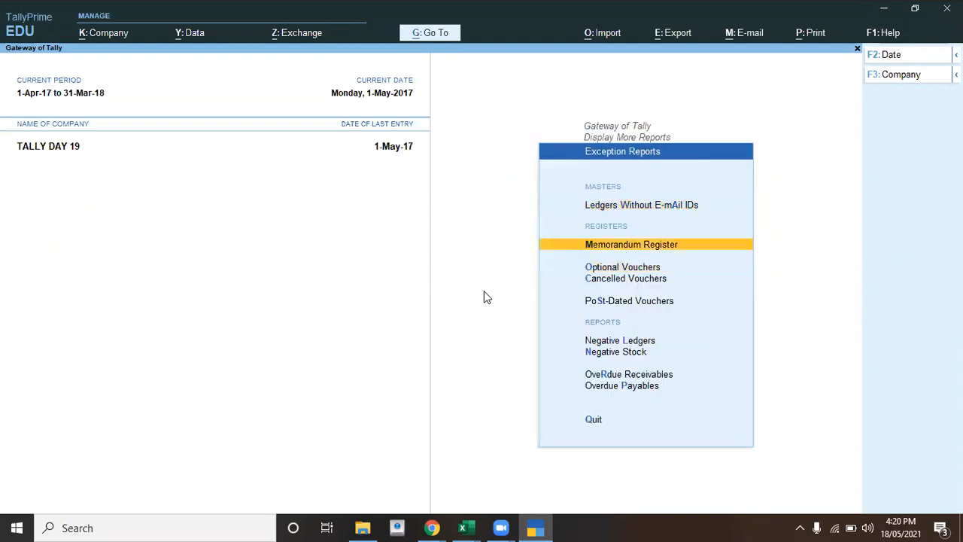
pyautogui.press('Return')
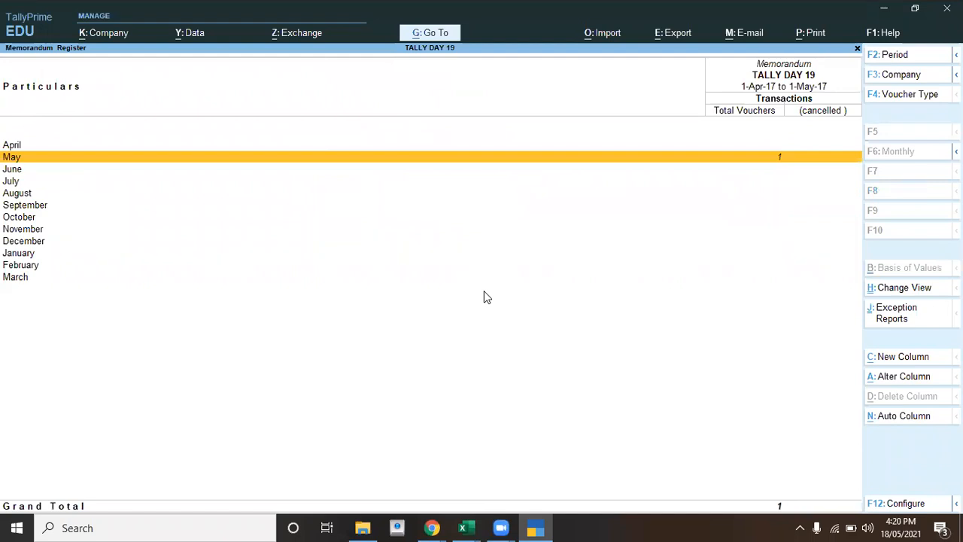
# View the STATIONARY memorandum voucher listed for May, and return to the Gateway without changing it
pyautogui.press('Return')
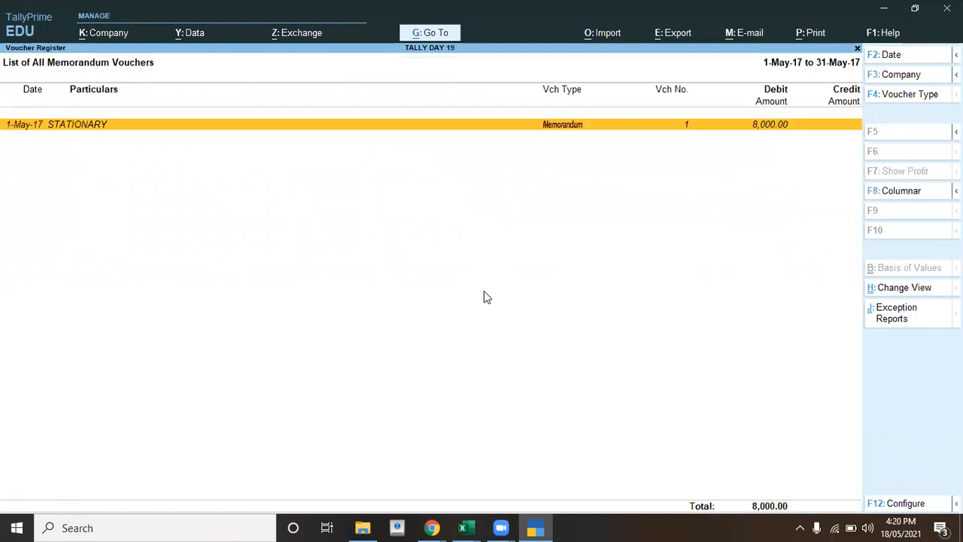
pyautogui.press('Return')
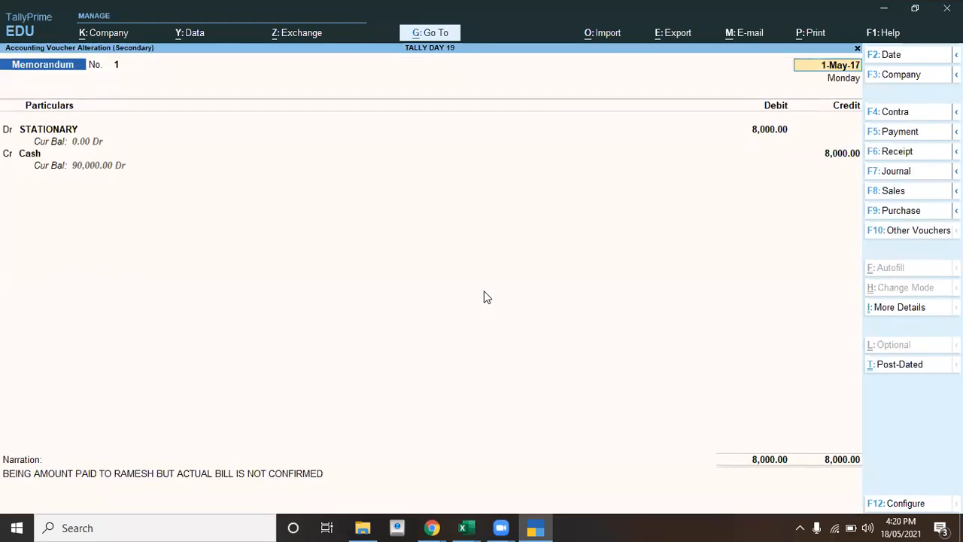
pyautogui.press('Escape')
pyautogui.press('Escape')
pyautogui.press('Escape')
pyautogui.press('Escape')
pyautogui.press('Escape')
pyautogui.press('Escape')
pyautogui.press('Escape')
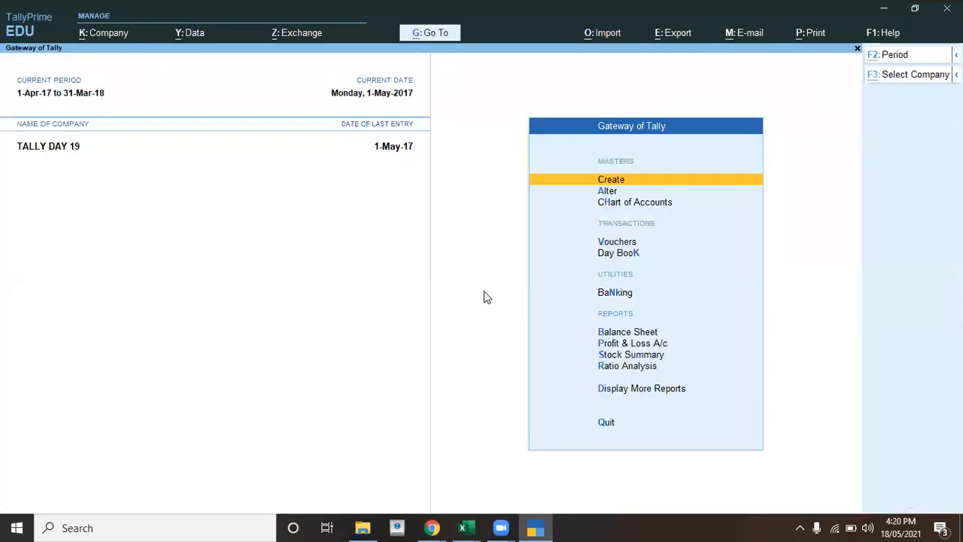
# Switch to the Excel sheet and read task 4 about the submitted stationary bill and returned cash
pyautogui.hotkey('alt', 'Tab')
pyautogui.click(485, 290)
pyautogui.press('Down')
pyautogui.press('Down')
pyautogui.press('Down')
pyautogui.press('Down')
pyautogui.press('Down')
pyautogui.press('Left')
pyautogui.press('Left')
pyautogui.press('Left')
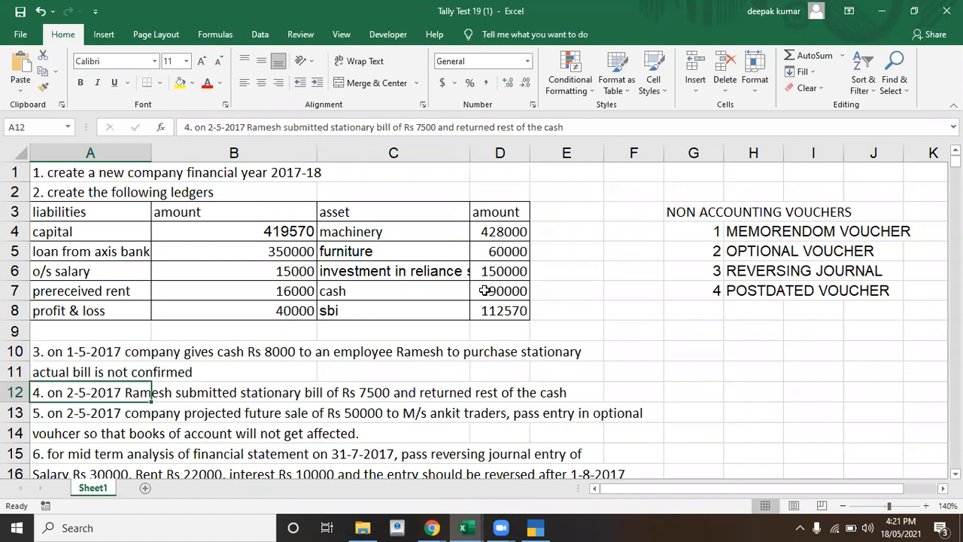
# Switch back to TallyPrime and bring up the Memorandum Register from the exception reports
pyautogui.hotkey('alt', 'Tab')
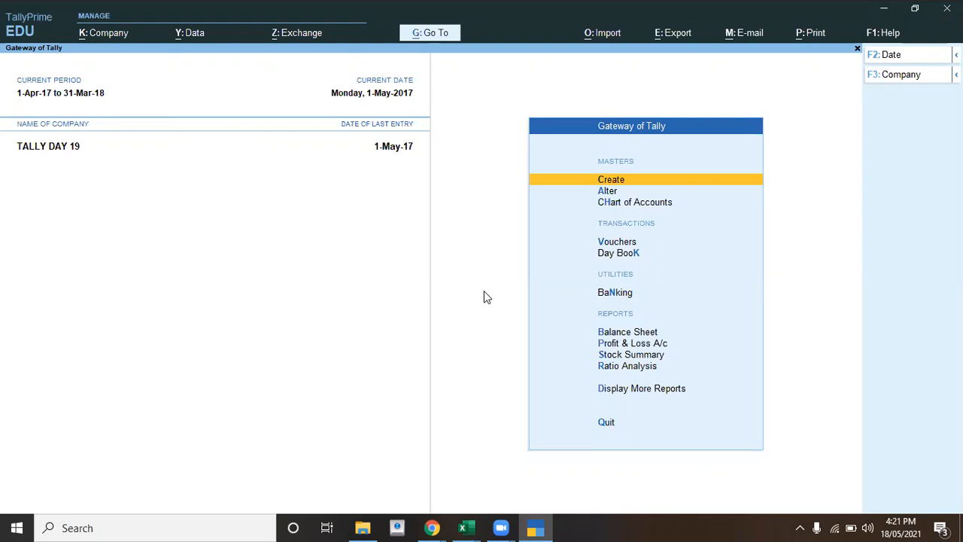
pyautogui.press('Down')
pyautogui.press('Down')
pyautogui.press('Down')
pyautogui.press('Down')
pyautogui.press('Down')
pyautogui.press('Down')
pyautogui.press('Down')
pyautogui.press('Down')
pyautogui.press('Down')
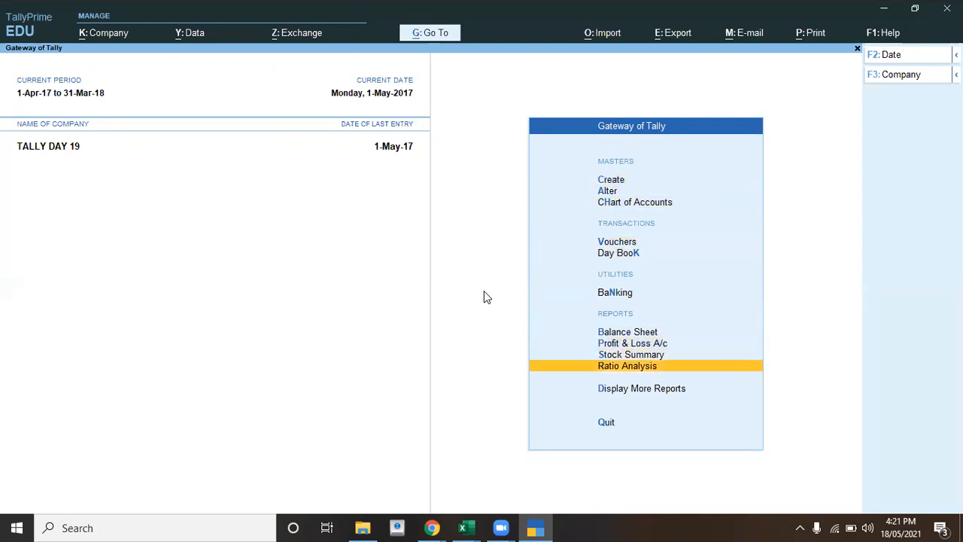
pyautogui.press('Down')
pyautogui.press('Return')
pyautogui.press('Down')
pyautogui.press('Down')
pyautogui.press('Down')
pyautogui.press('Down')
pyautogui.press('Down')
pyautogui.press('Down')
pyautogui.press('Down')
pyautogui.press('Down')
pyautogui.press('Down')
pyautogui.press('Down')
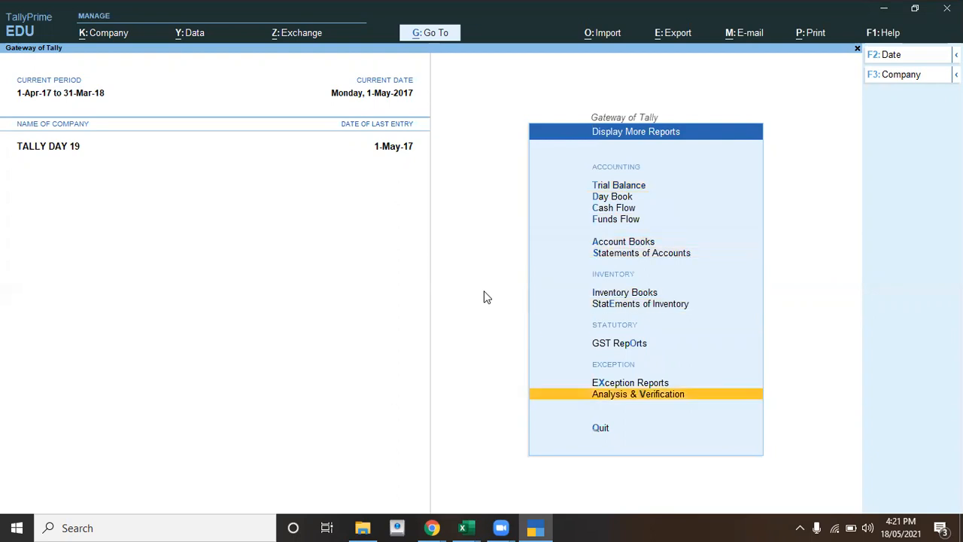
pyautogui.press('Up')
pyautogui.press('Return')
pyautogui.press('Down')
pyautogui.press('Down')
pyautogui.press('Up')
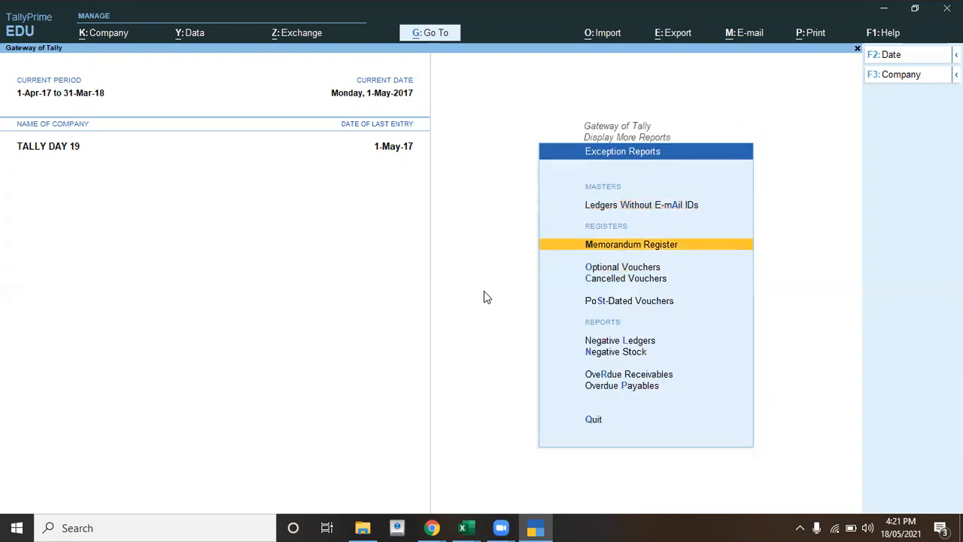
pyautogui.press('Return')
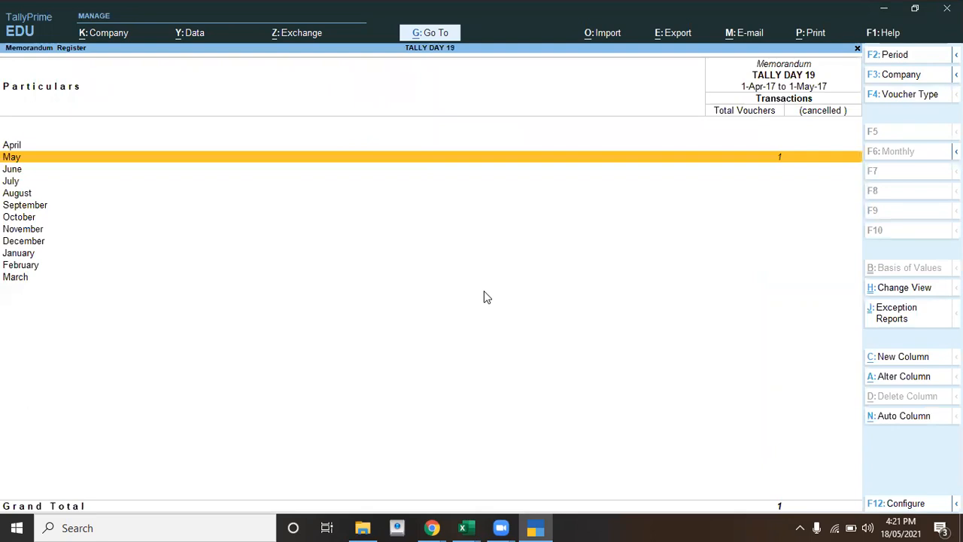
# Convert May's STATIONARY memorandum voucher into a payment voucher and set its date to 2-5-2017, as in task 4 of the sheet
pyautogui.press('Return')
pyautogui.press('Return')
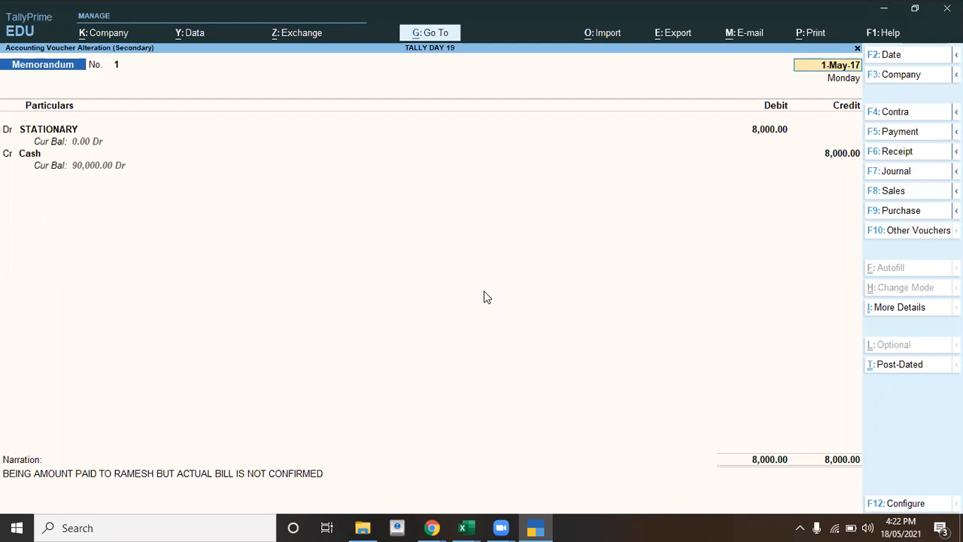
pyautogui.press('F5')
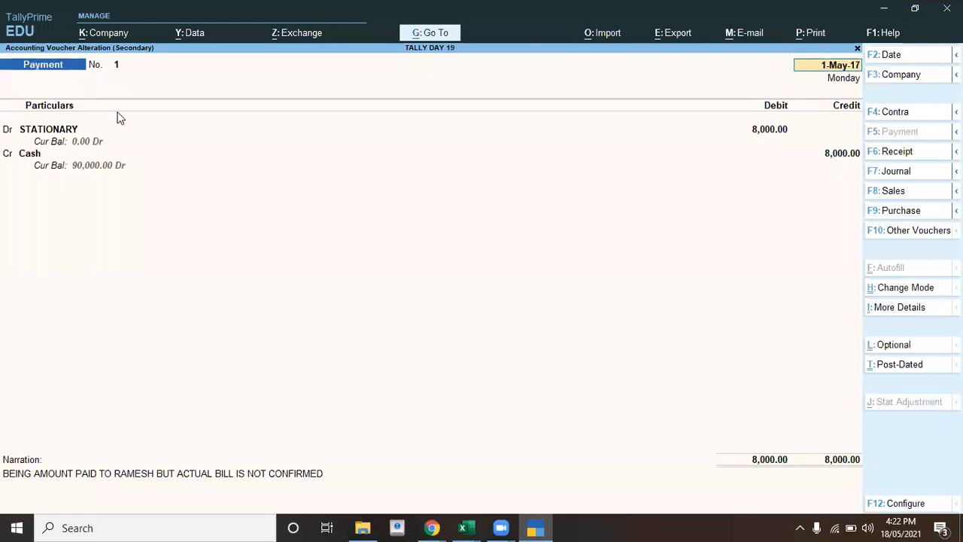
pyautogui.hotkey('alt', 'Tab')
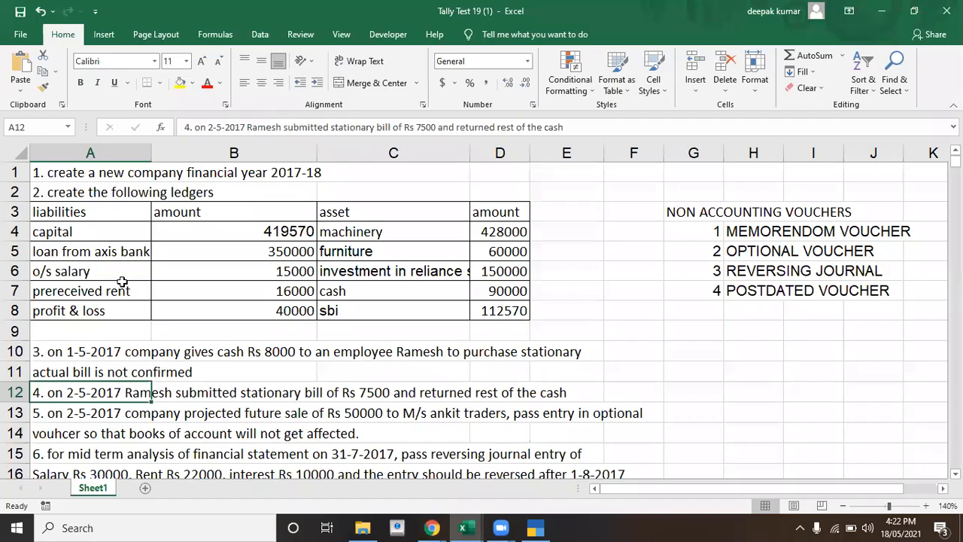
pyautogui.hotkey('alt', 'Tab')
pyautogui.press('F2')
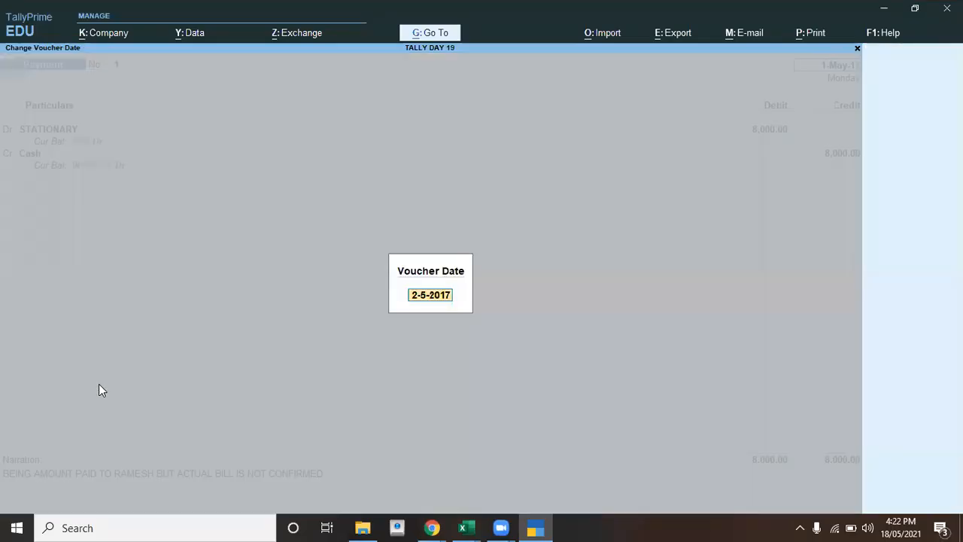
pyautogui.press('Return')
pyautogui.press('Return')
pyautogui.press('Return')
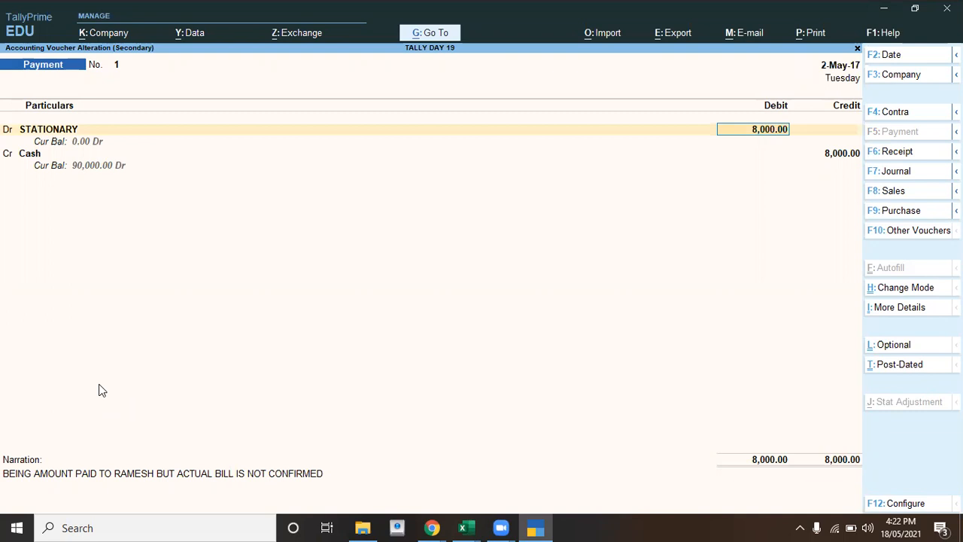
# Set the STATIONARY debit to 7,500 and accept the matching Cash credit of 7,500
pyautogui.write('7500')
pyautogui.press('Return')
pyautogui.press('Return')
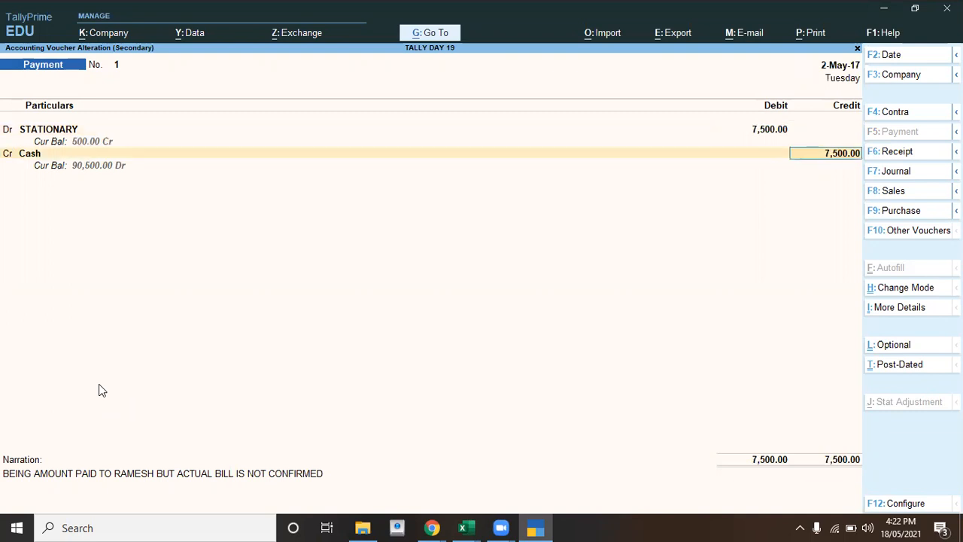
pyautogui.press('Return')
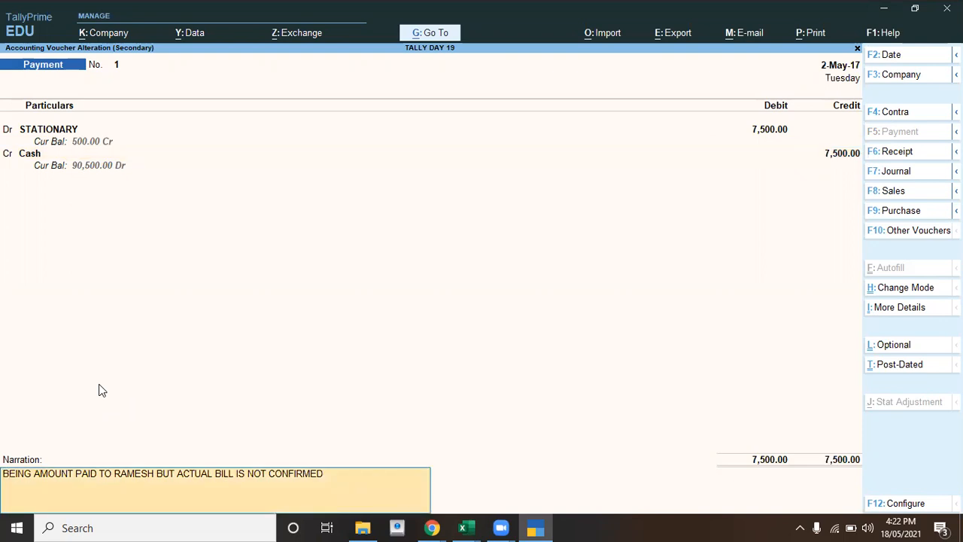
# Replace the narration with "BEING STATIONARY PURCHASED" and save the payment voucher
pyautogui.write('BI')
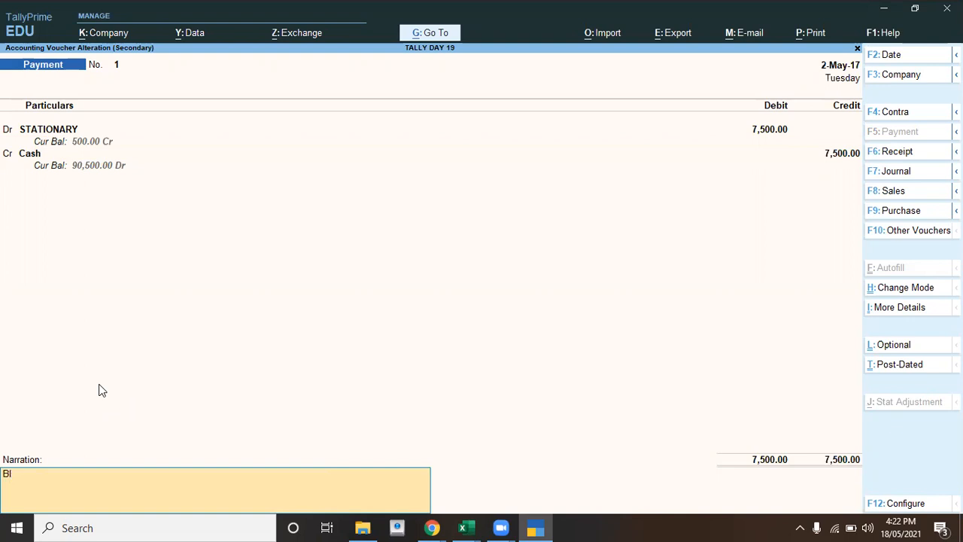
pyautogui.write('EING STATIONARY PURCHAS')
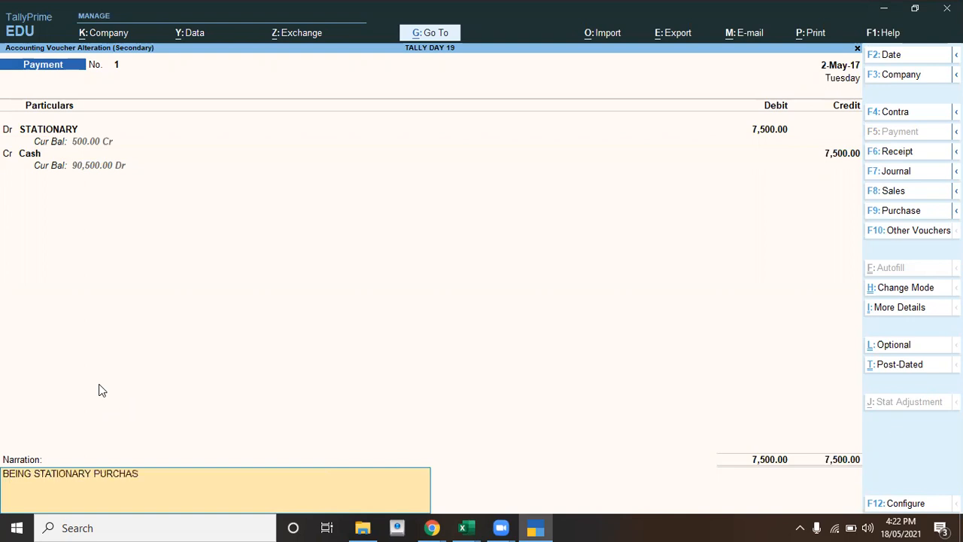
pyautogui.write('ED')
pyautogui.press('Return')
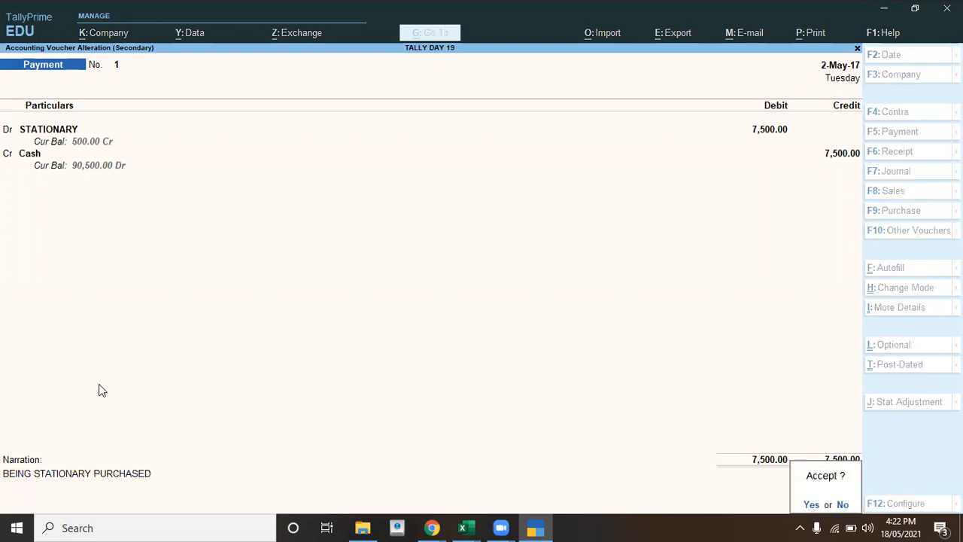
pyautogui.press('y')
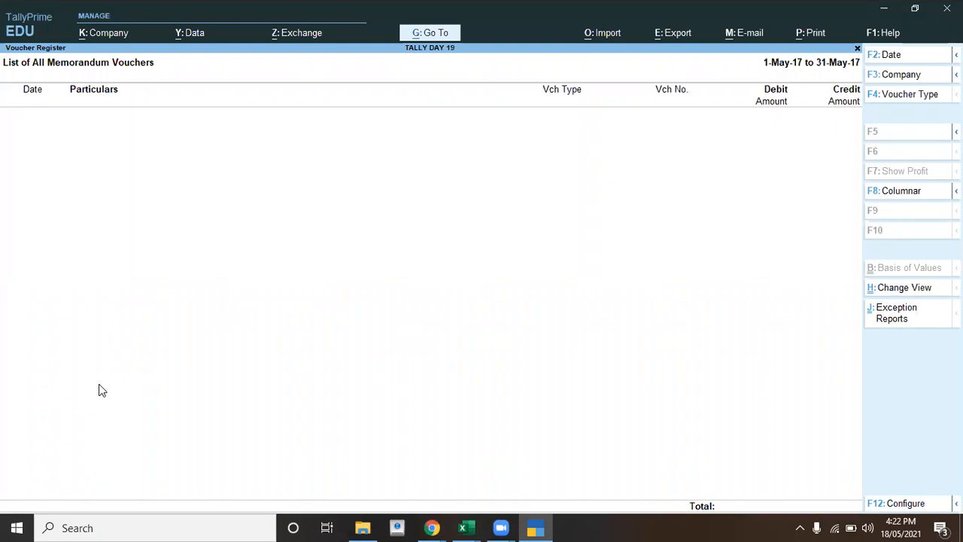
# Leave the Memorandum Register and show the Balance Sheet in detailed view
pyautogui.press('Escape')
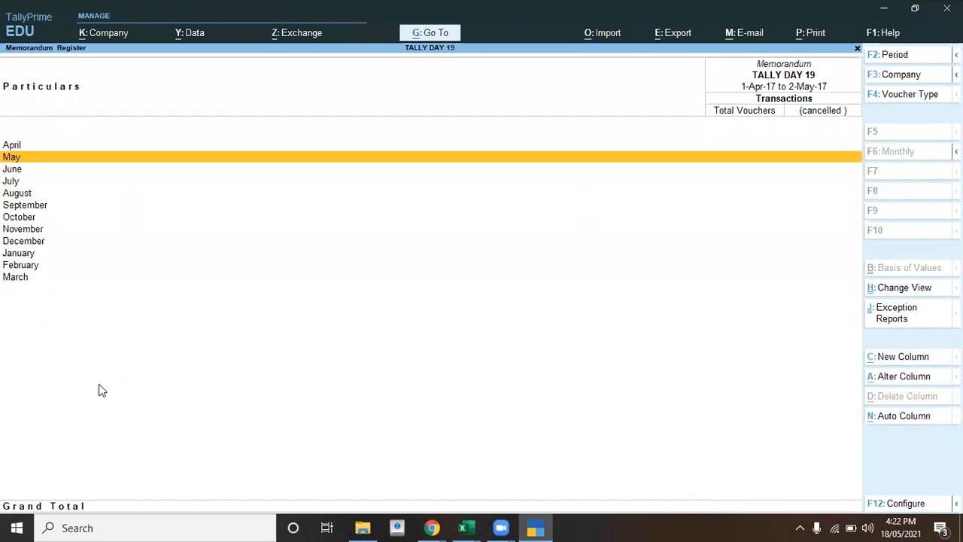
pyautogui.press('Escape')
pyautogui.press('Home')
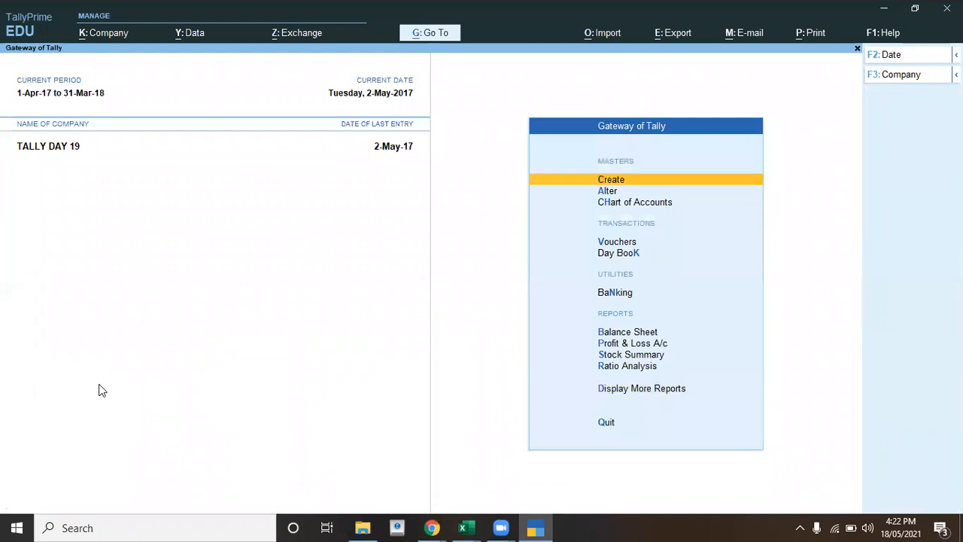
pyautogui.press('b')
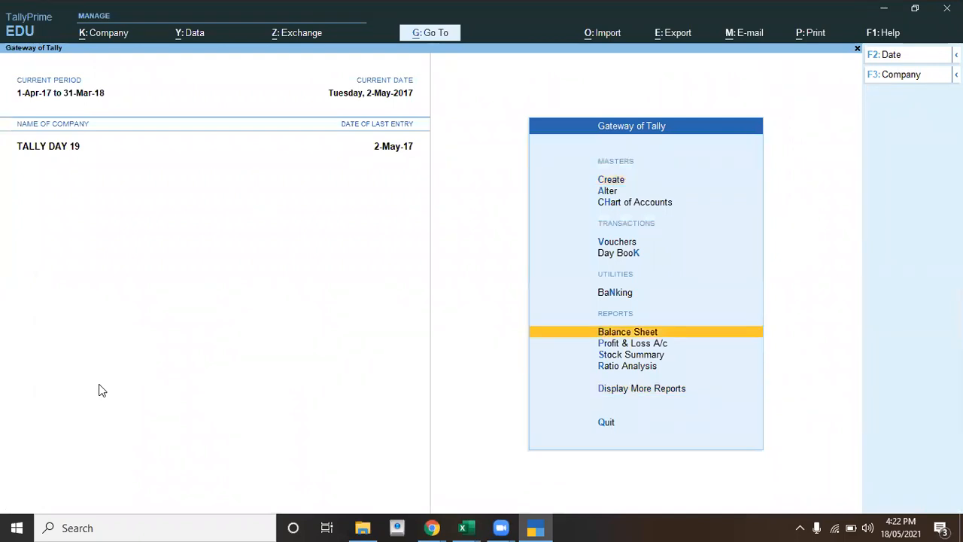
pyautogui.press('Return')
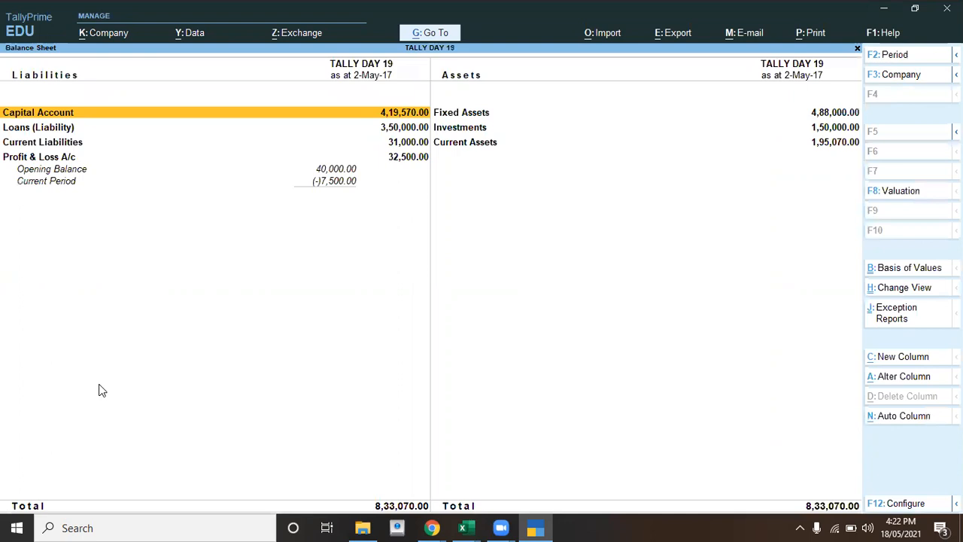
pyautogui.press('alt')
pyautogui.hotkey('alt', 'F5')
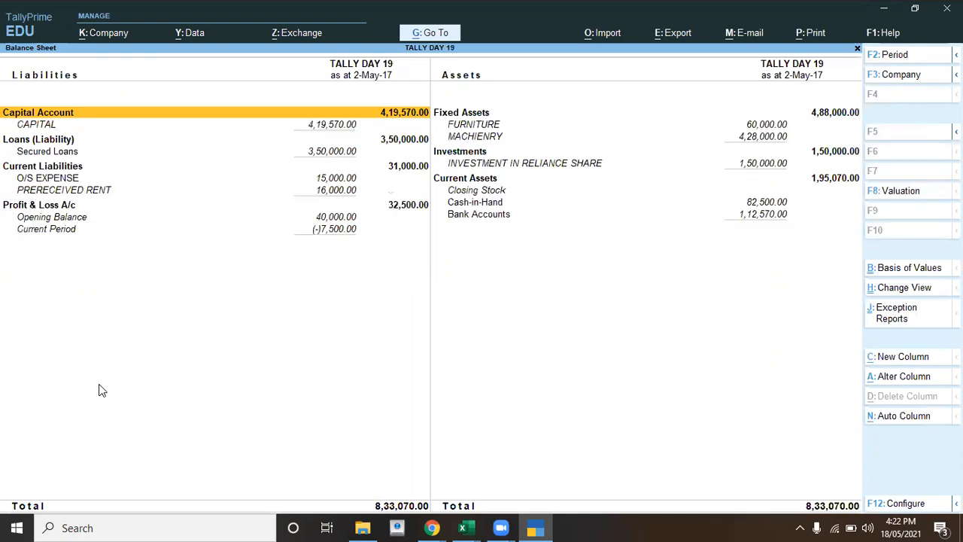
# Examine the Cash-in-Hand line under Current Assets and go back to the Gateway of Tally without quitting
pyautogui.press('Right')
pyautogui.press('Down')
pyautogui.press('Down')
pyautogui.press('Down')
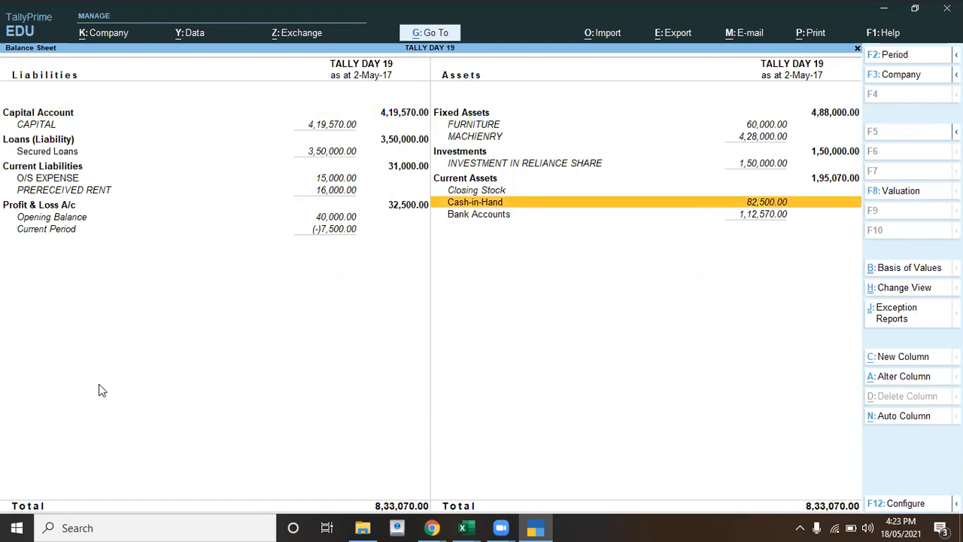
pyautogui.press('Escape')
pyautogui.press('Escape')
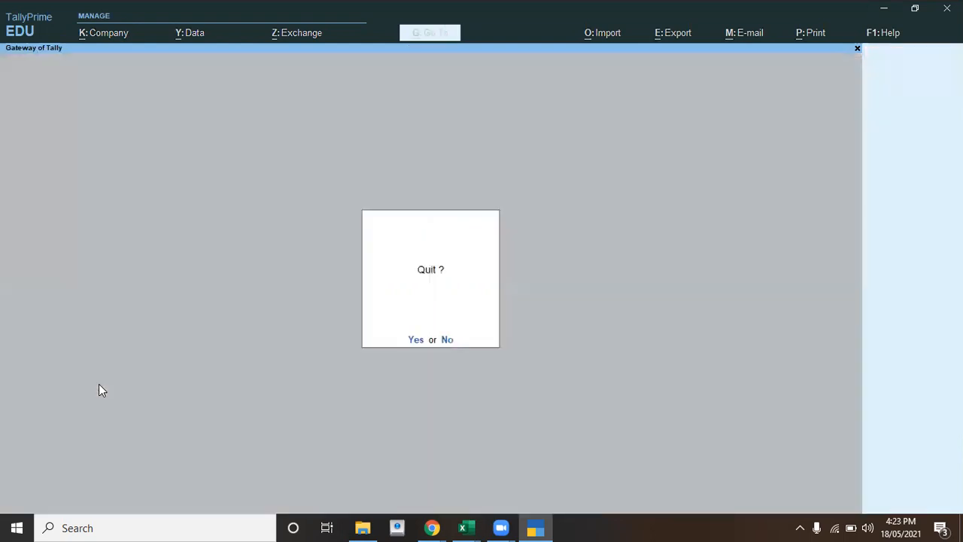
pyautogui.press('n')
# Switch to the Excel task sheet and read task 5 about the projected sale to M/s Ankit Traders
pyautogui.hotkey('alt', 'Tab')
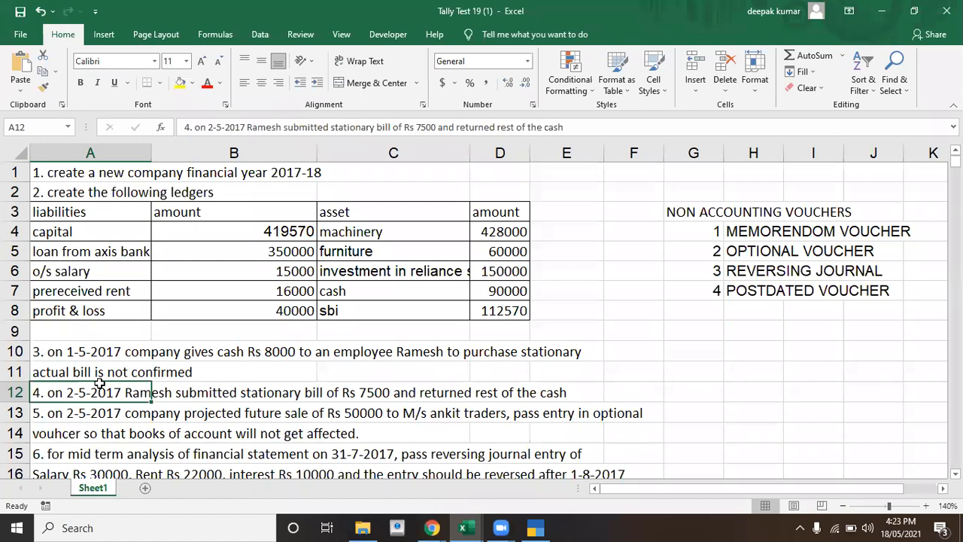
pyautogui.press('Down')
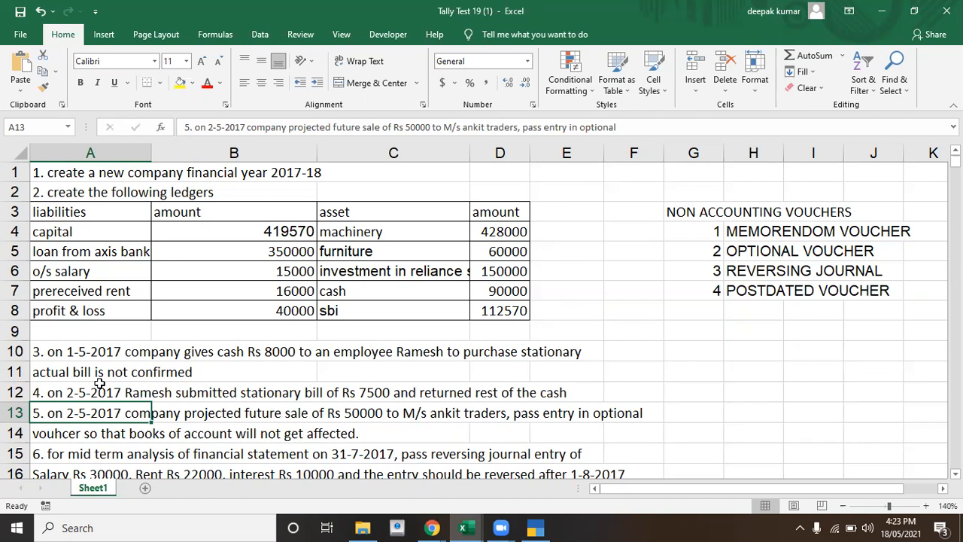
pyautogui.press('Right')
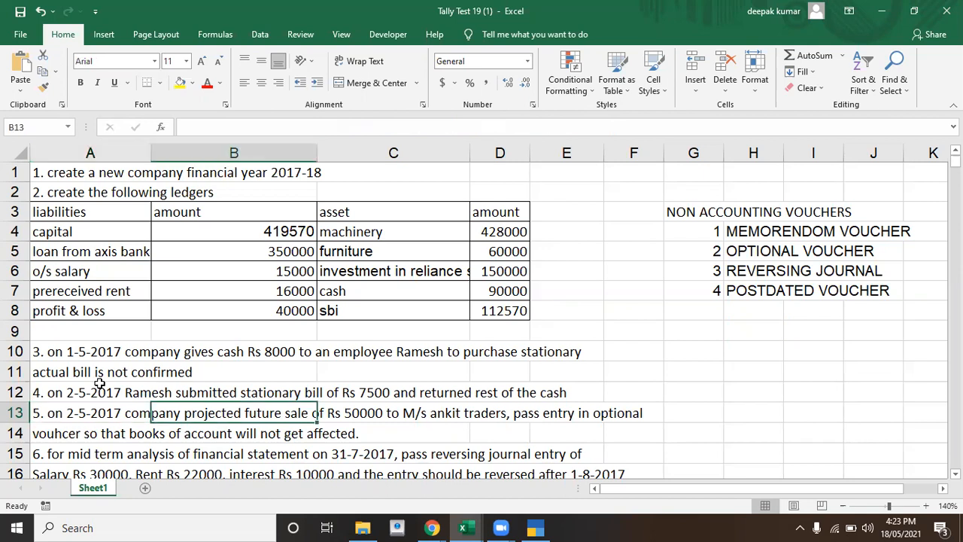
pyautogui.press('Right')
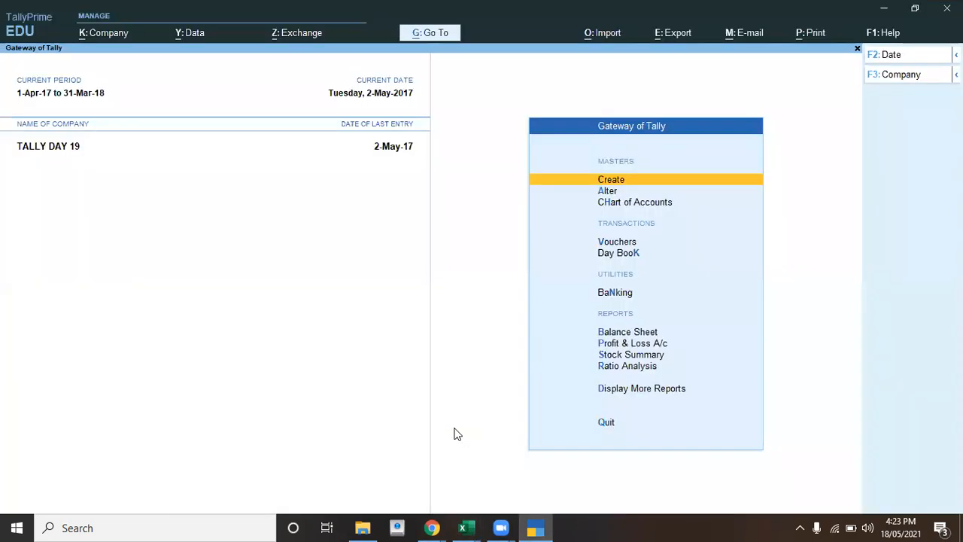
# Switch back to TallyPrime, start a new Sales voucher and mark it as Optional
pyautogui.press('Down')
pyautogui.press('Down')
pyautogui.press('Down')
pyautogui.press('Down')
pyautogui.press('Up')
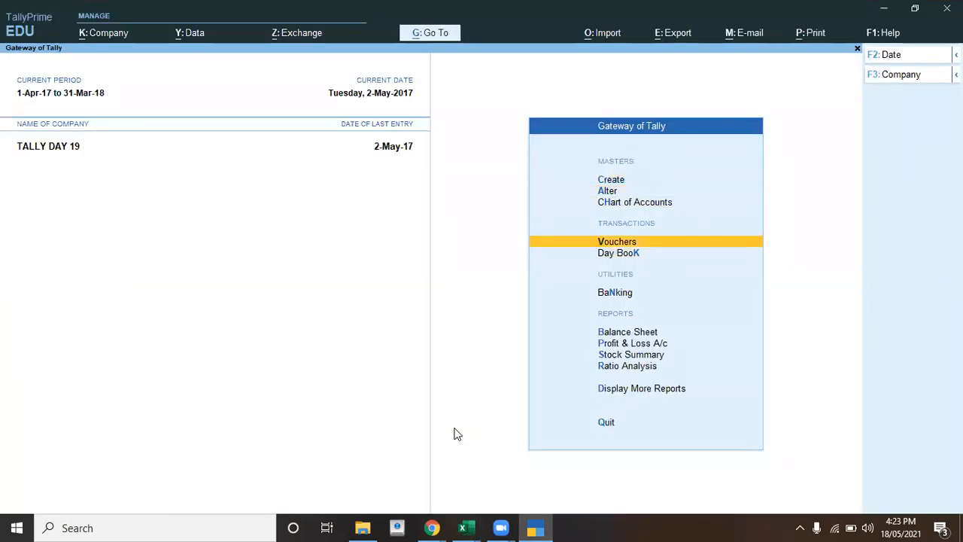
pyautogui.press('Return')
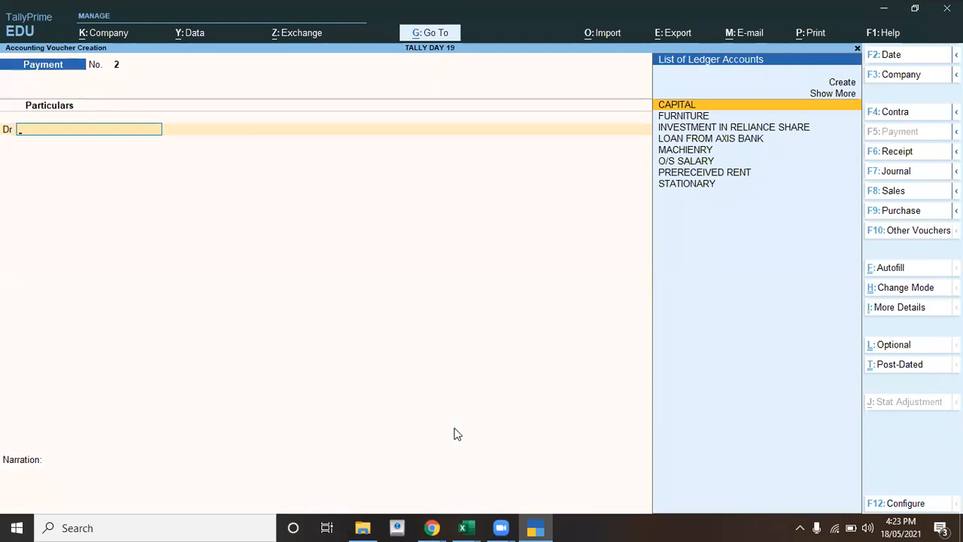
pyautogui.press('F9')
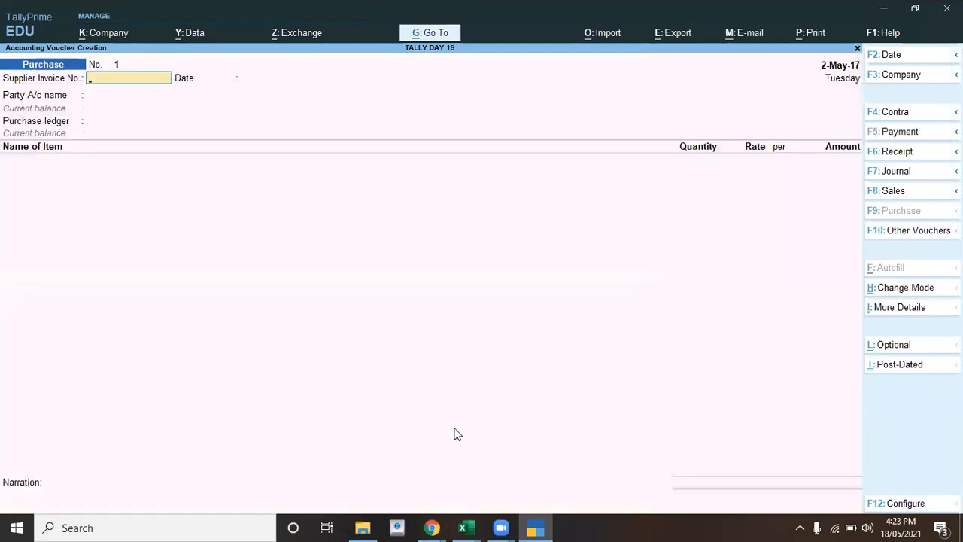
pyautogui.press('F8')
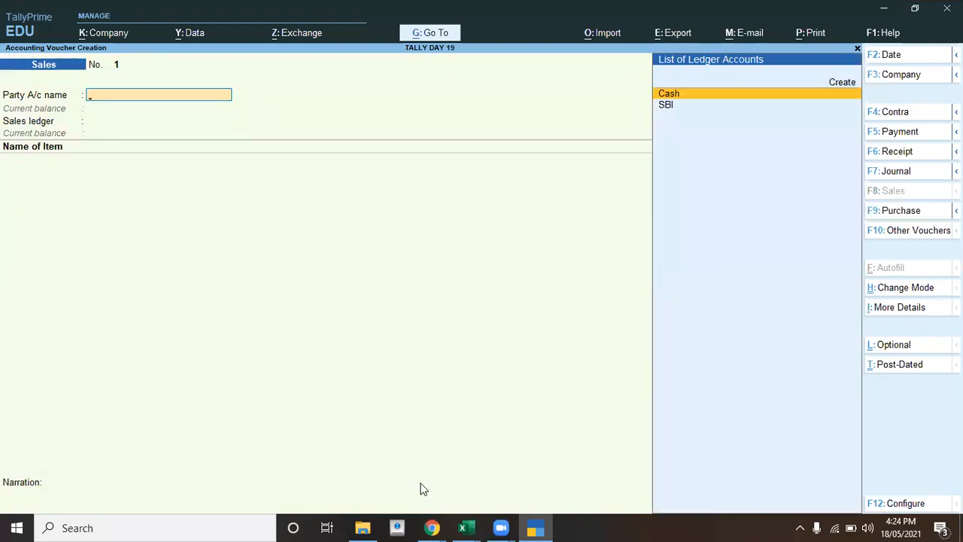
pyautogui.click(894, 350)
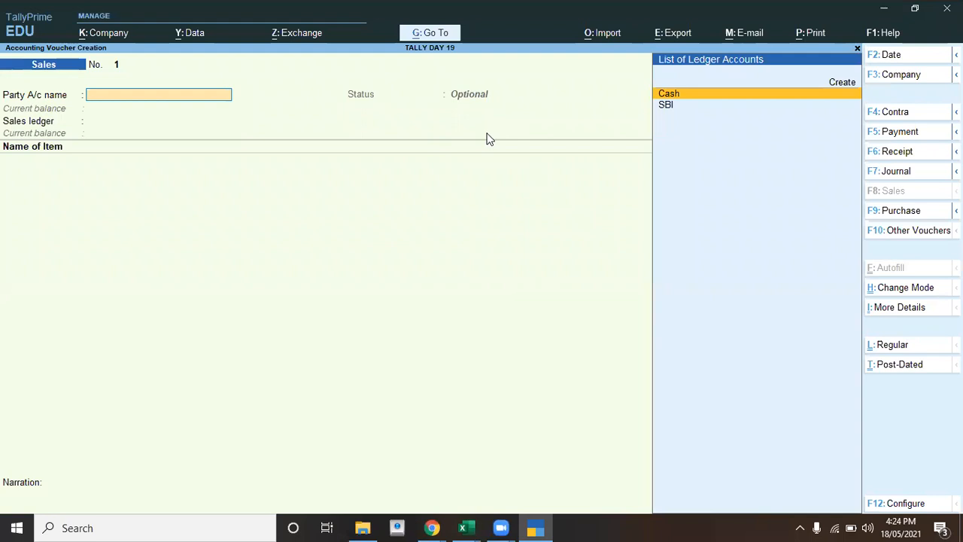
# Recheck task 5 in the Excel sheet and change the sales voucher's mode to As Voucher
pyautogui.hotkey('alt', 'Tab')
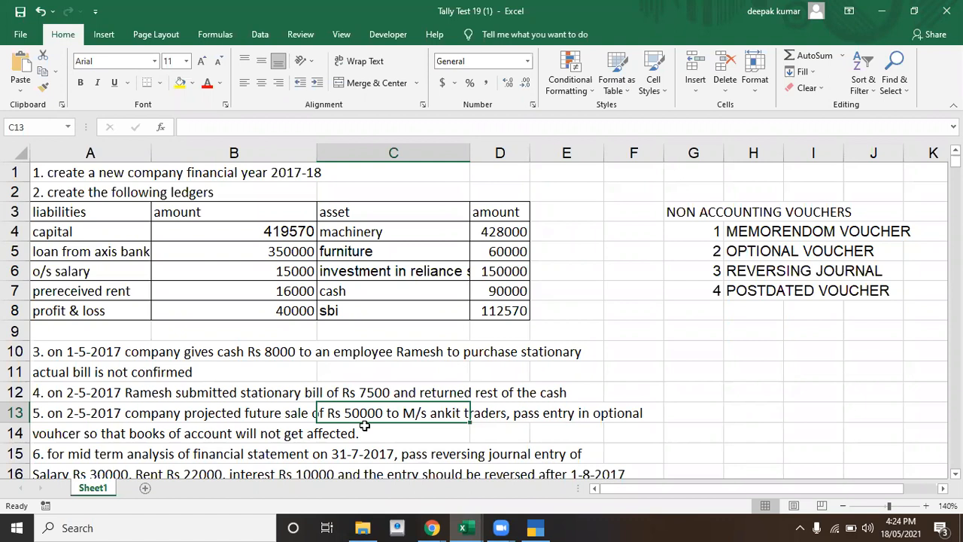
pyautogui.hotkey('alt', 'Tab')
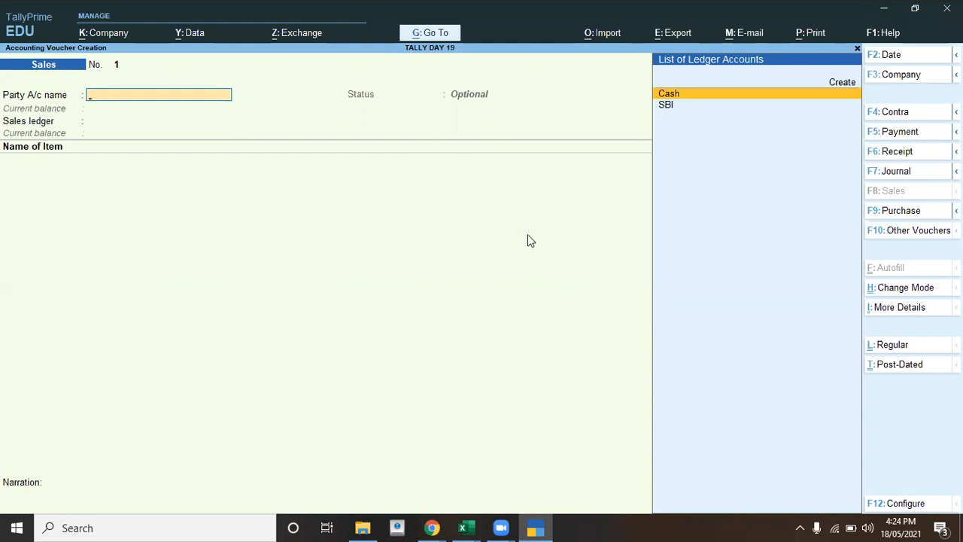
pyautogui.click(897, 293)
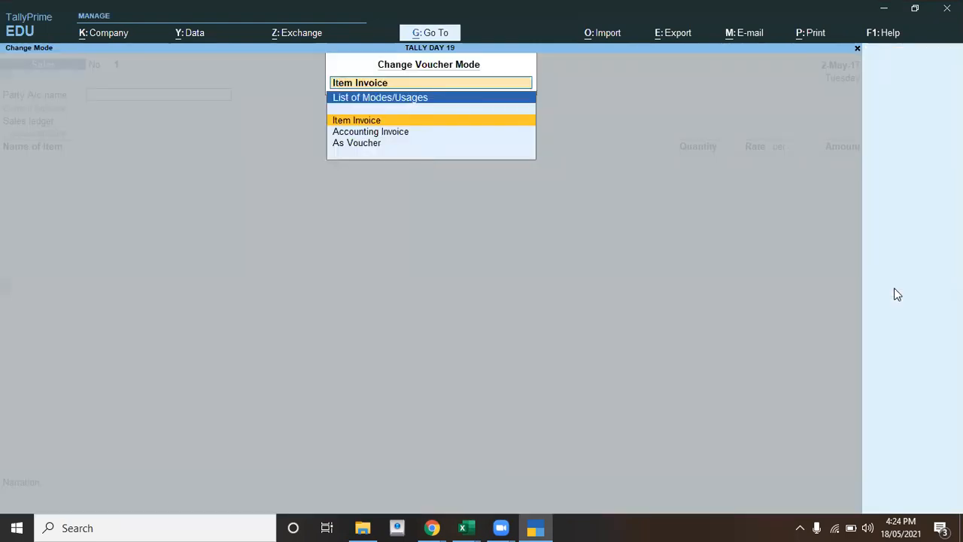
pyautogui.press('Down')
pyautogui.press('Down')
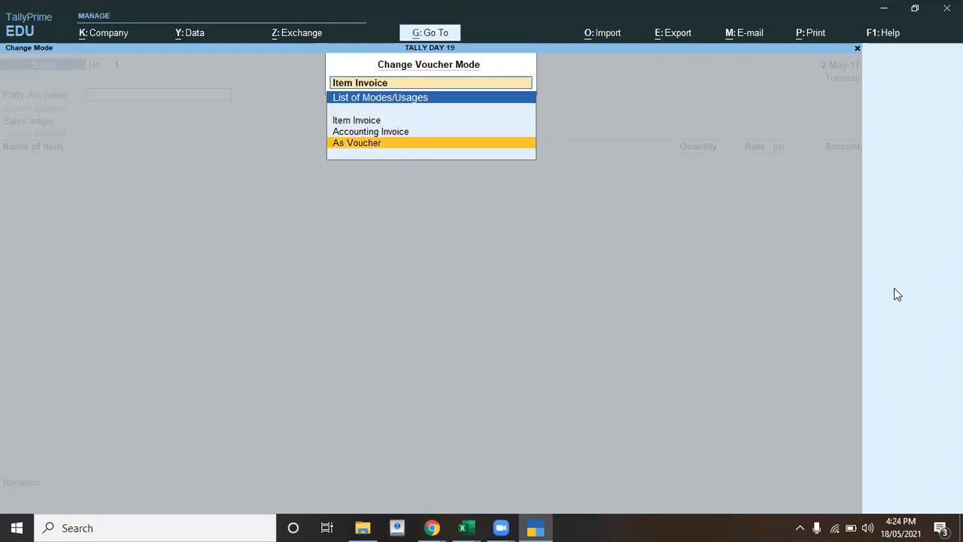
pyautogui.press('Return')
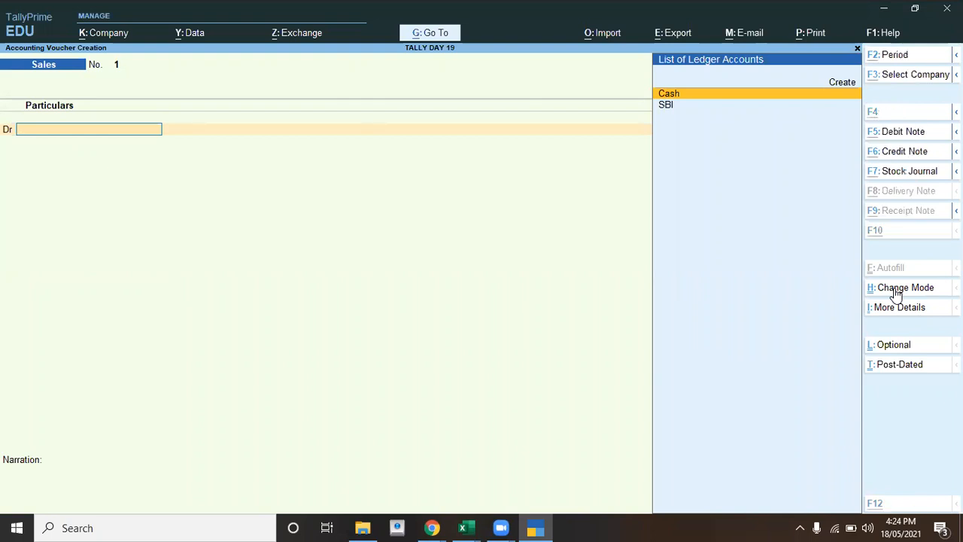
# Create the debit party ledger ANKIT TRADERS under Sundry Debtors, keeping bill-by-bill balances on, and save it
pyautogui.hotkey('alt', 'Tab')
pyautogui.hotkey('alt', 'Tab')
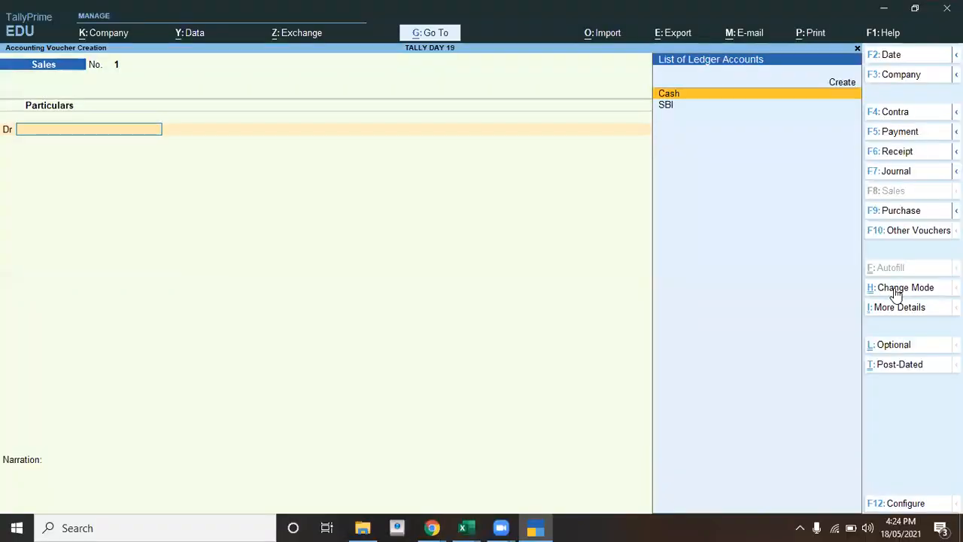
pyautogui.hotkey('alt', 'c')
pyautogui.write('ANKIT TRADERS')
pyautogui.press('Return')
pyautogui.press('Return')
pyautogui.press('Return')
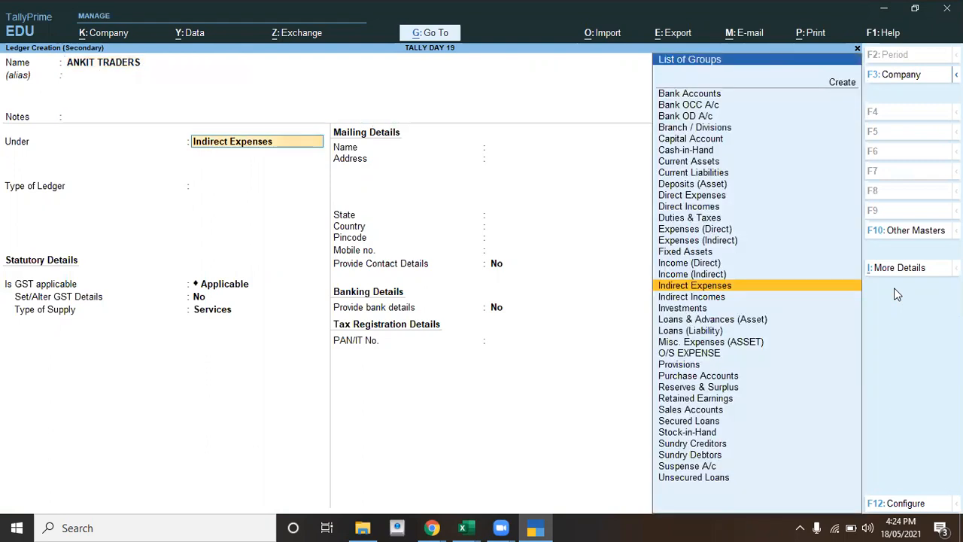
pyautogui.write('S')
pyautogui.press('Down')
pyautogui.press('Down')
pyautogui.press('Down')
pyautogui.press('Down')
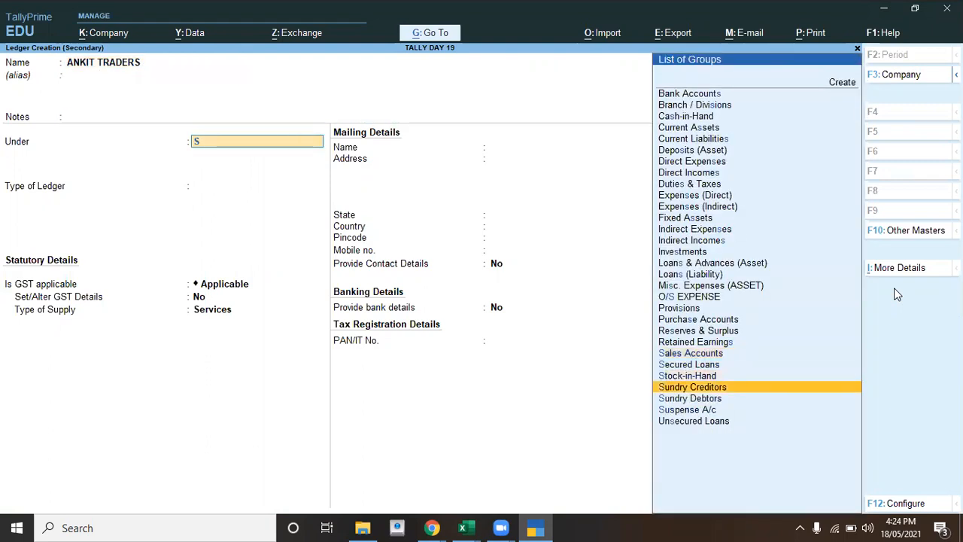
pyautogui.press('Return')
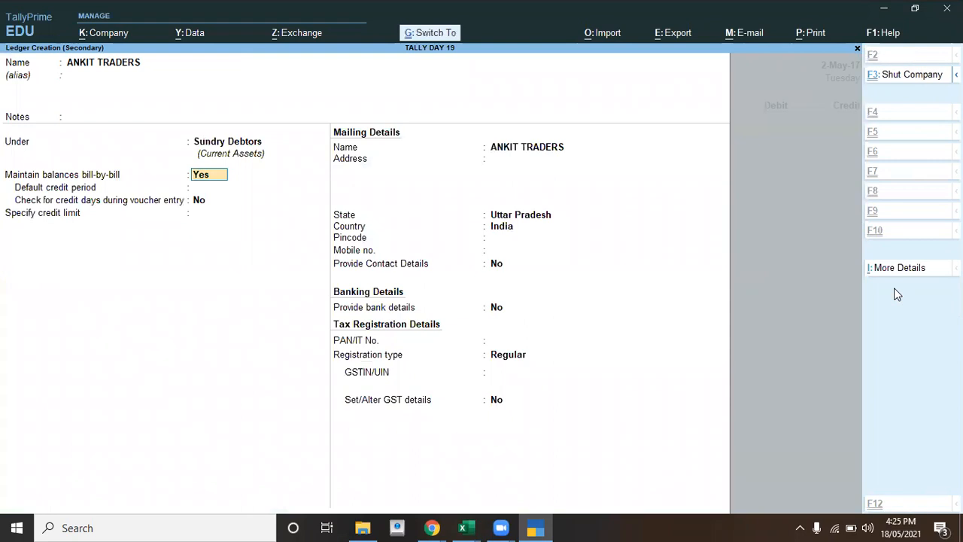
pyautogui.hotkey('ctrl', 'a')
# Leave the dispatch details blank and accept the default party details for ANKIT TRADERS
pyautogui.press('Return')
pyautogui.press('Return')
pyautogui.press('Return')
pyautogui.press('Return')
pyautogui.press('Return')
pyautogui.press('Return')
pyautogui.press('Return')
pyautogui.press('Return')
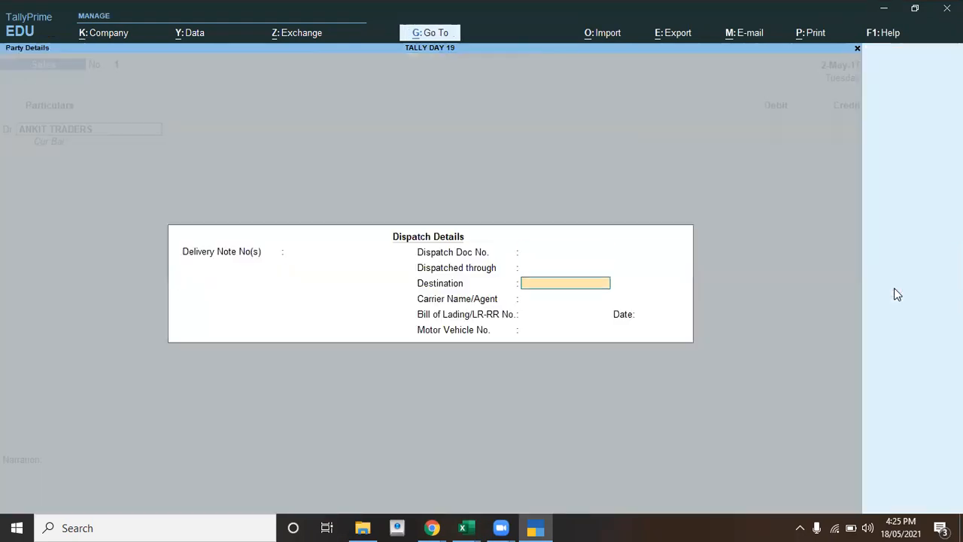
pyautogui.press('Return')
pyautogui.press('Return')
pyautogui.press('Return')
pyautogui.press('Return')
pyautogui.press('Return')
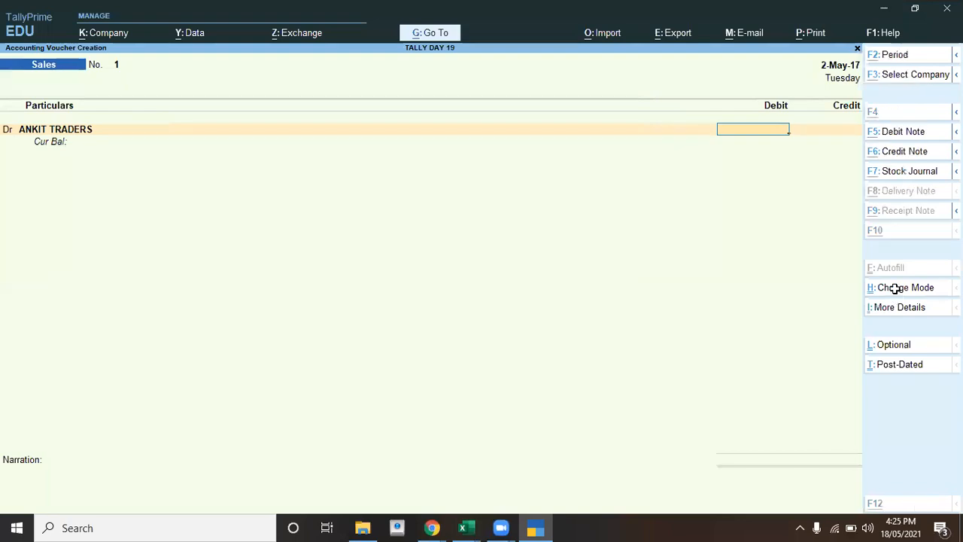
# Look up the sale amount in the task sheet and debit ANKIT TRADERS 50,000 against New Ref 1
pyautogui.hotkey('alt', 'Tab')
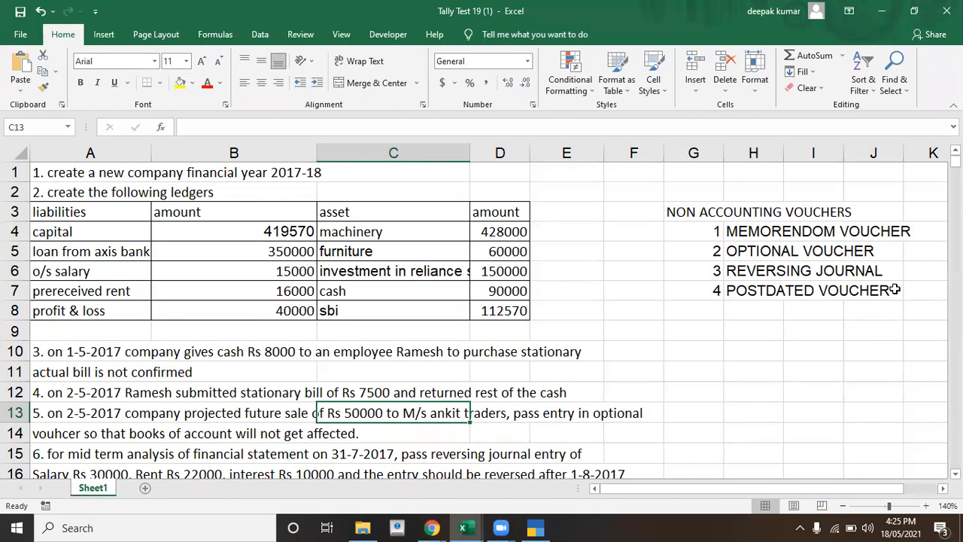
pyautogui.hotkey('alt', 'Tab')
pyautogui.write('50,000')
pyautogui.press('Return')
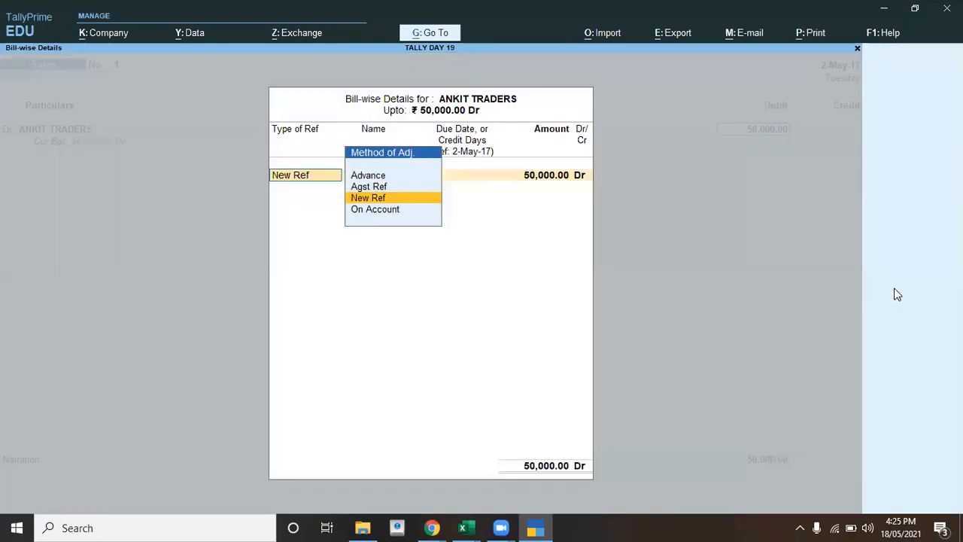
pyautogui.press('Return')
pyautogui.press('Return')
pyautogui.press('Return')
pyautogui.press('Return')
pyautogui.press('Return')
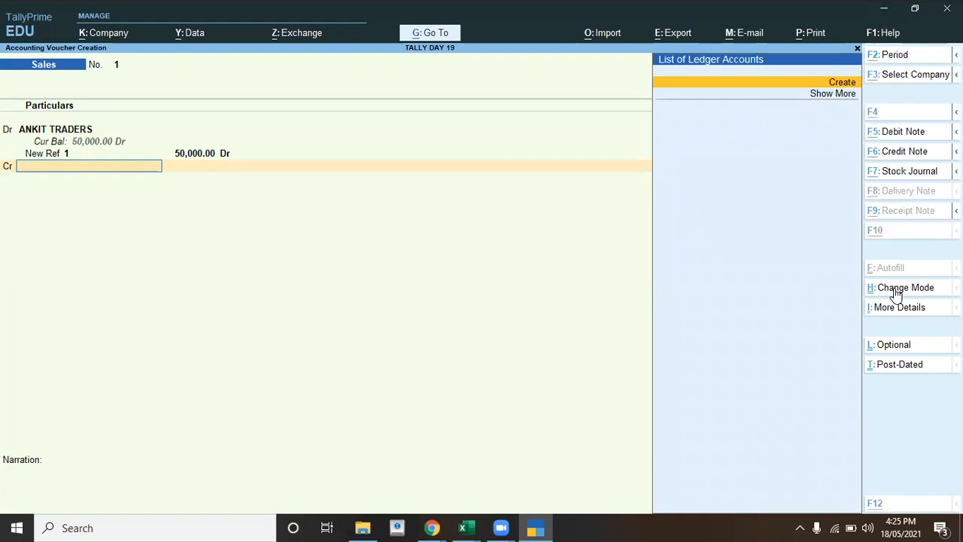
# Create a SALE ledger under Sales Accounts and credit it with 50,000 in the sales voucher
pyautogui.hotkey('alt', 'c')
pyautogui.write('SALE')
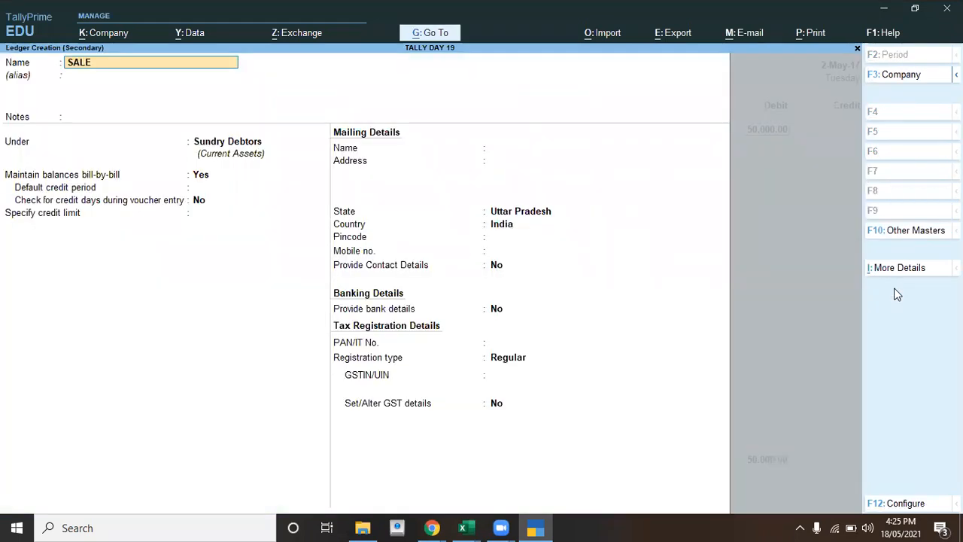
pyautogui.press('Return')
pyautogui.press('Return')
pyautogui.press('Return')
pyautogui.write('S')
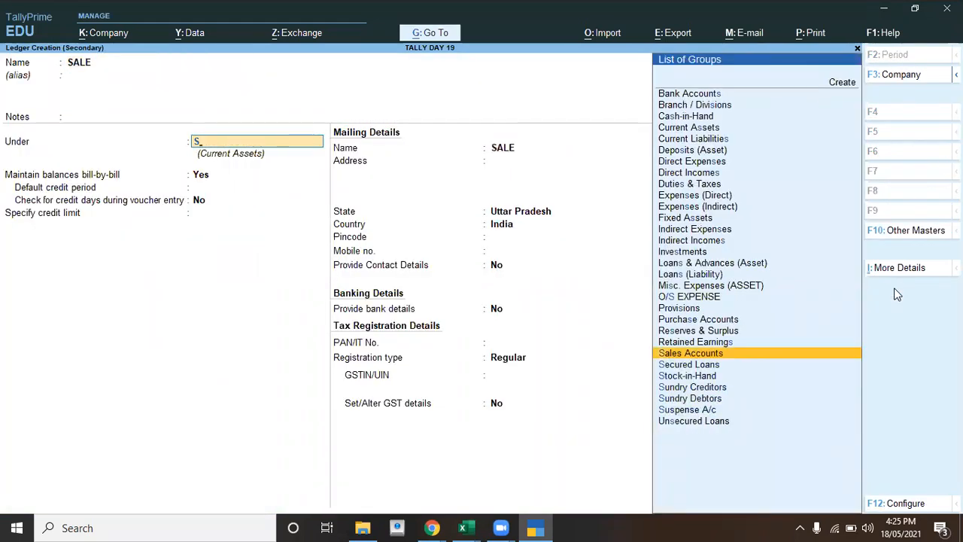
pyautogui.press('Return')
pyautogui.press('Return')
pyautogui.press('Return')
pyautogui.press('Return')
pyautogui.press('Return')
pyautogui.press('Return')
pyautogui.press('Return')
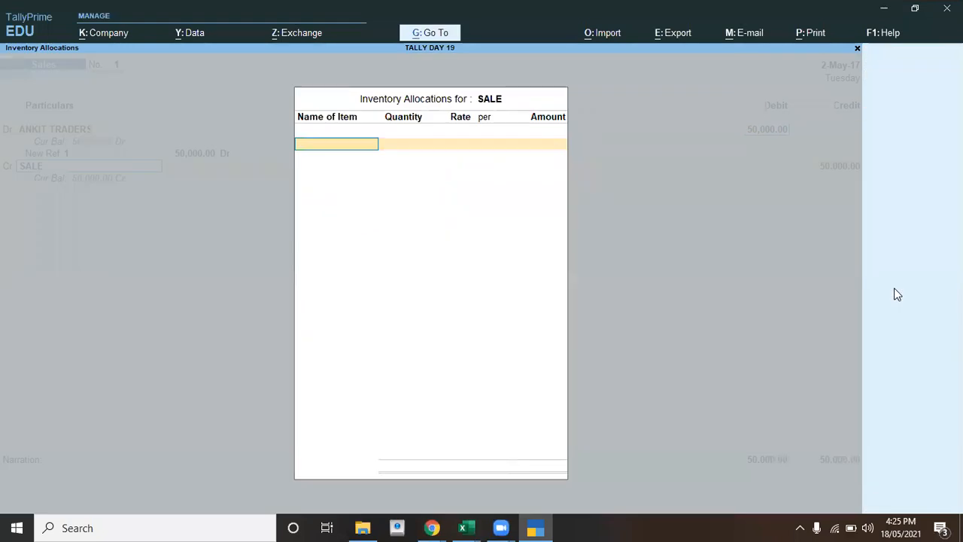
# Leave the inventory allocations for SALE empty and go on to the sales voucher's narration
pyautogui.press('Return')
pyautogui.press('BackSpace')
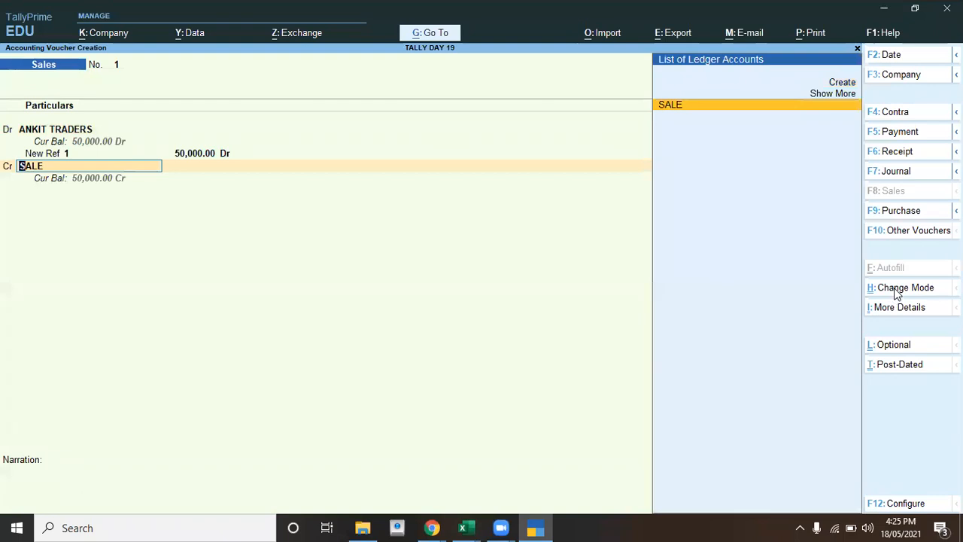
pyautogui.press('Return')
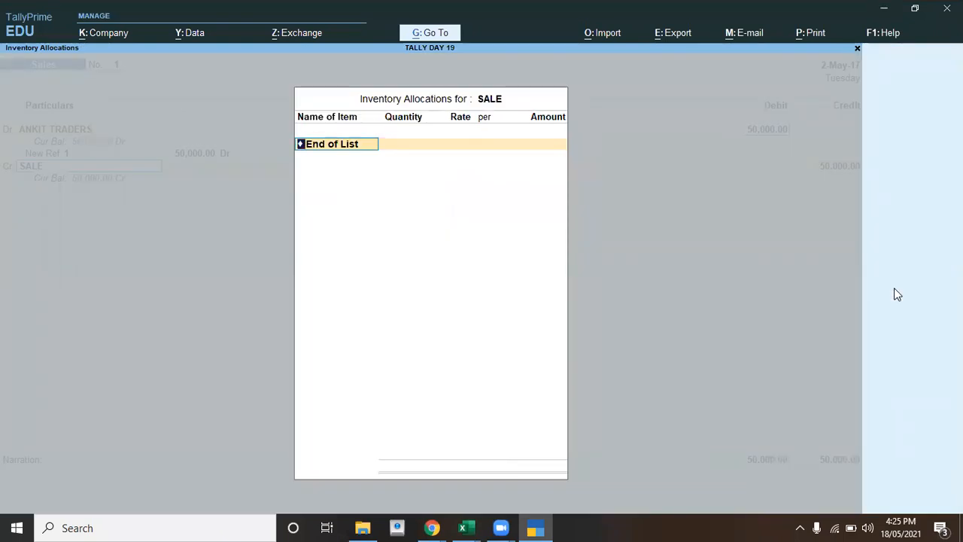
pyautogui.press('Return')
pyautogui.press('Return')
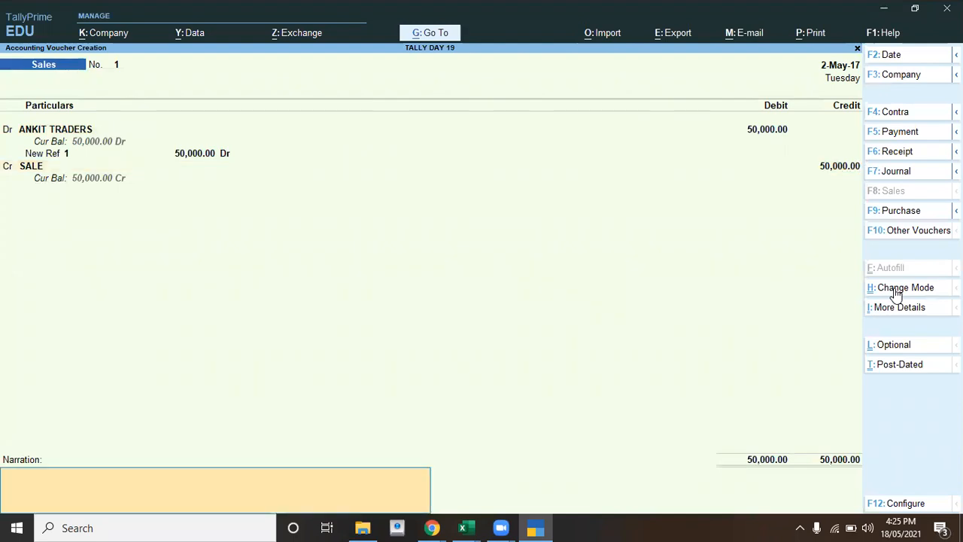
# Mark the sales voucher as Optional and save it with no narration
pyautogui.click(893, 346)
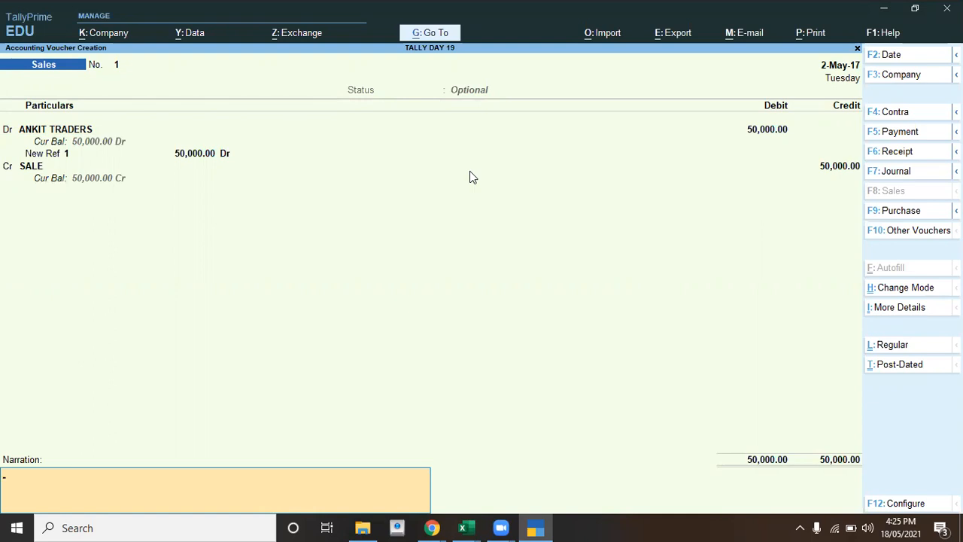
pyautogui.press('Return')
pyautogui.press('Return')
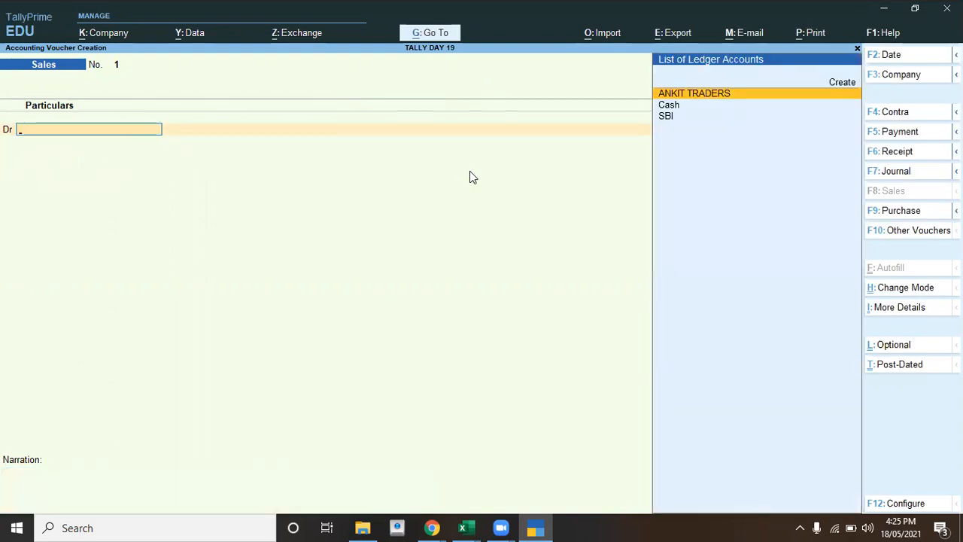
# Leave voucher entry and open the Balance Sheet in detailed form
pyautogui.press('Escape')
pyautogui.press('Down')
pyautogui.press('Down')
pyautogui.press('Down')
pyautogui.press('Down')
pyautogui.press('Up')
pyautogui.press('Return')
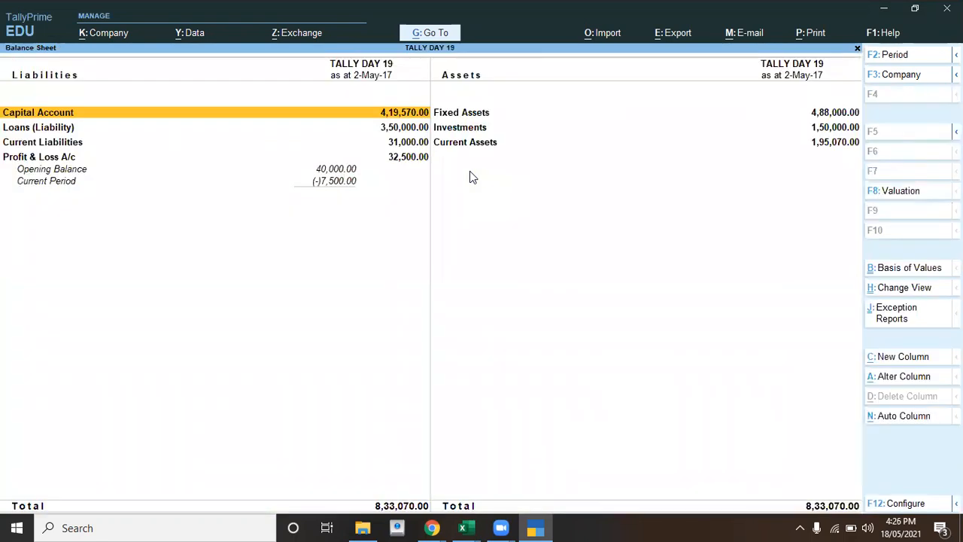
pyautogui.hotkey('alt', 'F1')
# Examine the Sundry Debtors group summary under Current Assets for the optional sale, and return to the Gateway of Tally
pyautogui.press('Right')
pyautogui.press('Down')
pyautogui.press('Down')
pyautogui.press('Down')
pyautogui.press('Down')
pyautogui.press('Down')
pyautogui.press('Down')
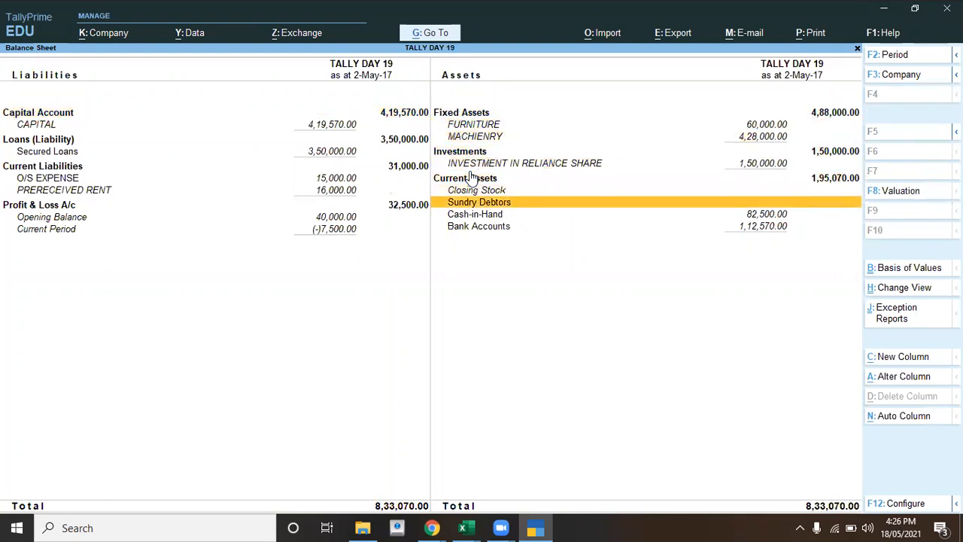
pyautogui.press('Return')
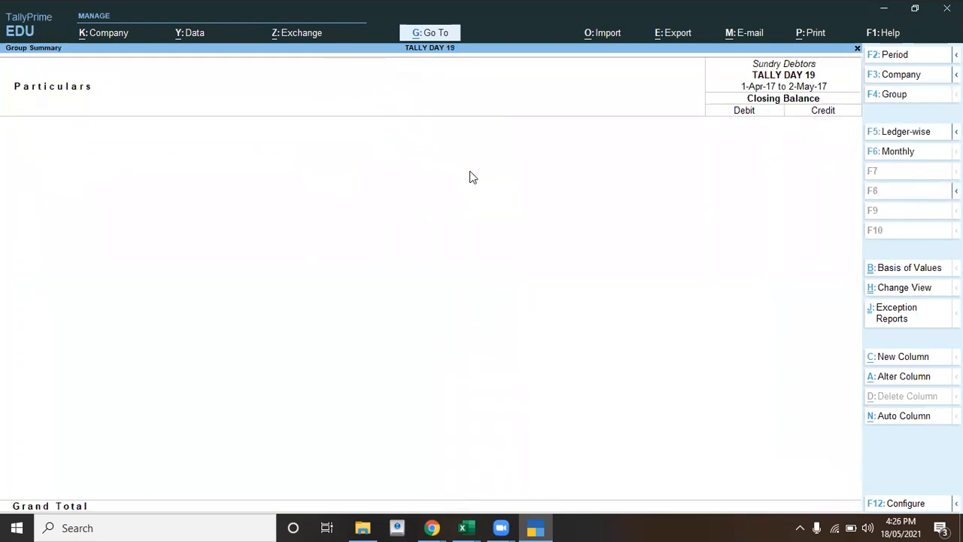
pyautogui.press('Escape')
pyautogui.press('Escape')
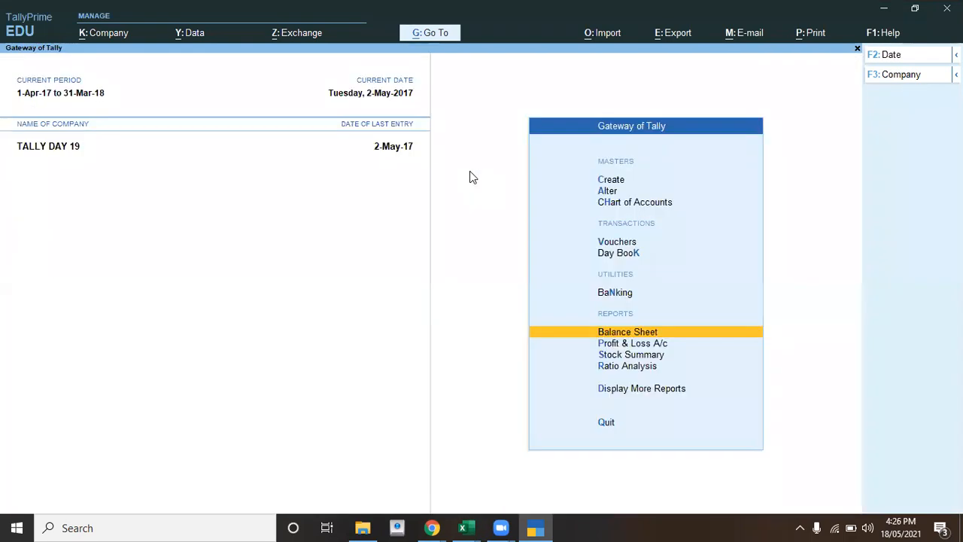
# Check Sales Accounts in the Profit & Loss A/c for the optional sale, and return to the Gateway of Tally
pyautogui.press('Down')
pyautogui.press('Return')
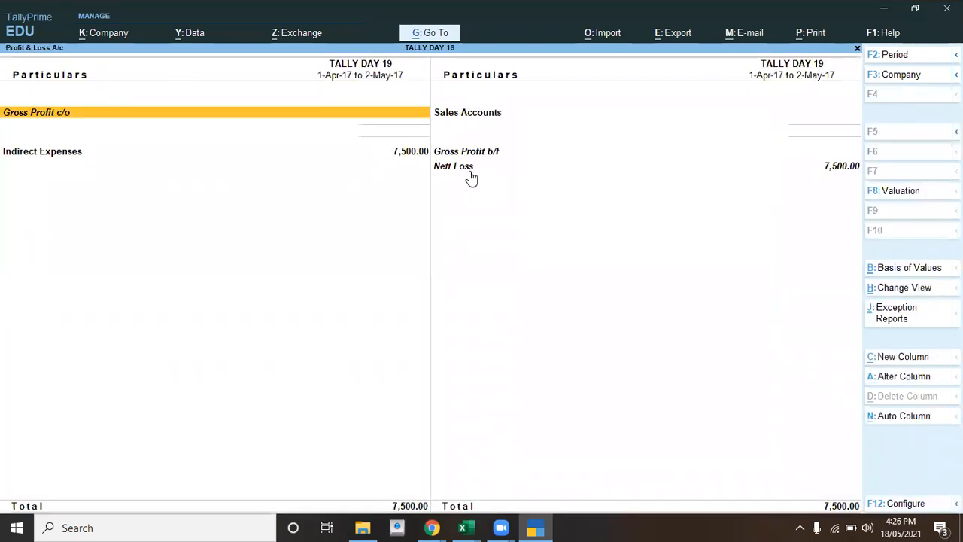
pyautogui.press('Right')
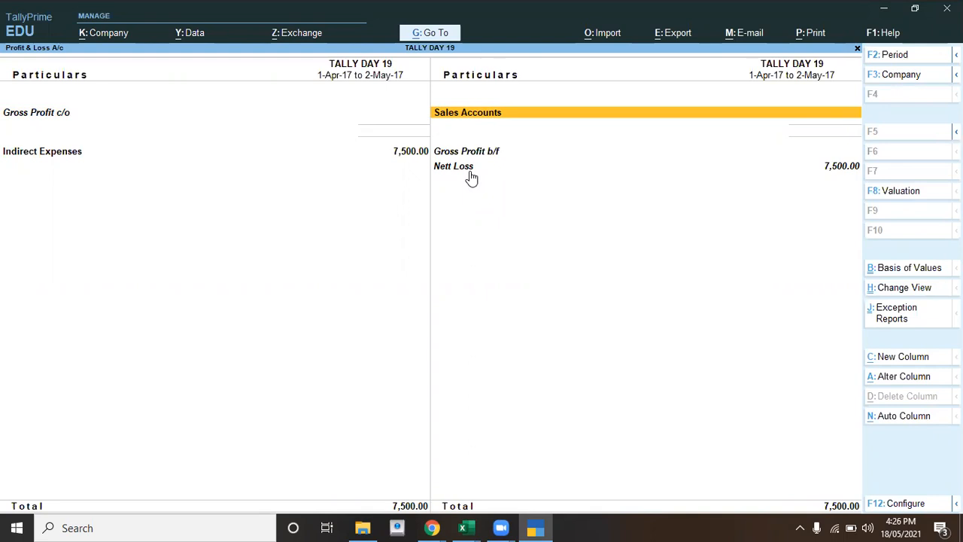
pyautogui.press('Escape')
pyautogui.press('Home')
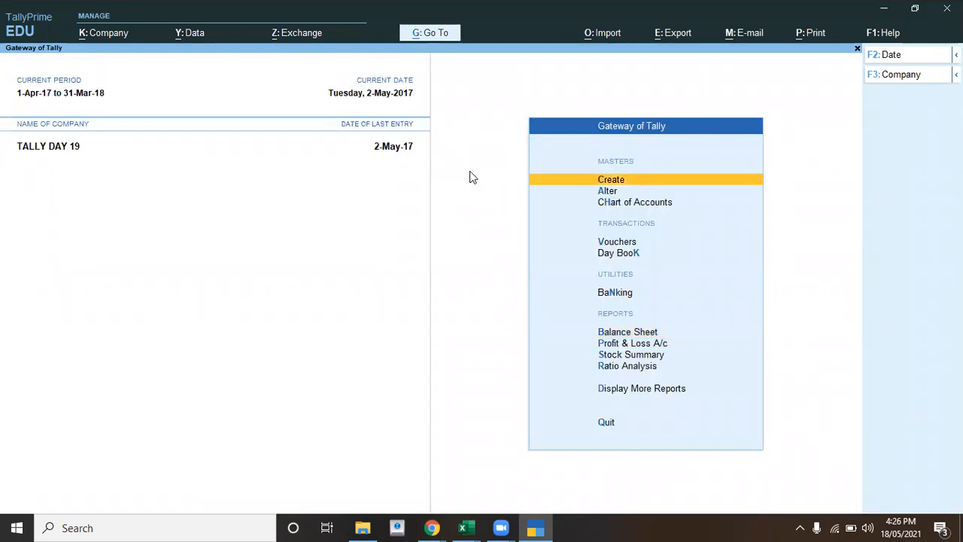
# Switch to the Excel task sheet and read task 6 on the reversing journal entry
pyautogui.hotkey('alt', 'Tab')
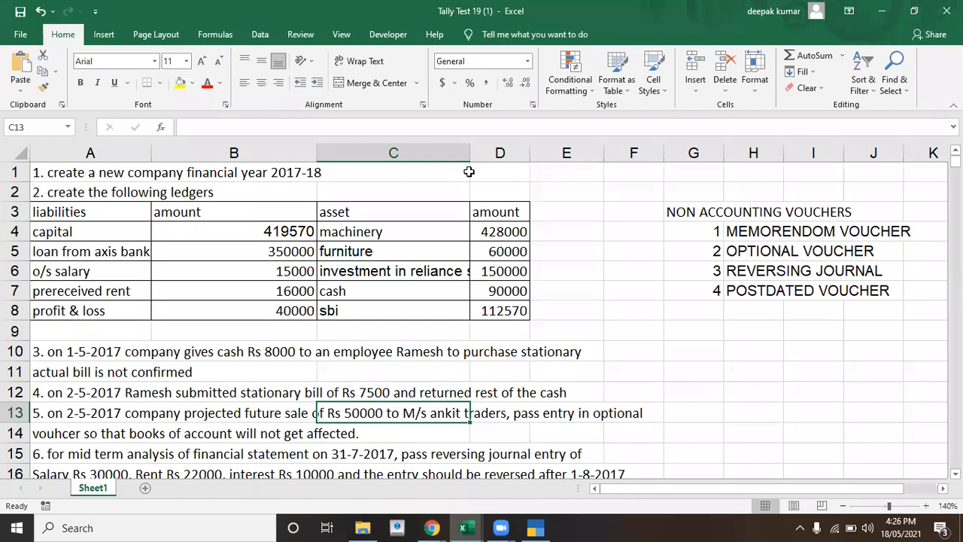
pyautogui.press('Down')
pyautogui.press('Down')
pyautogui.press('Down')
pyautogui.press('Down')
pyautogui.press('Up')
pyautogui.press('Up')
pyautogui.press('Left')
pyautogui.press('Left')
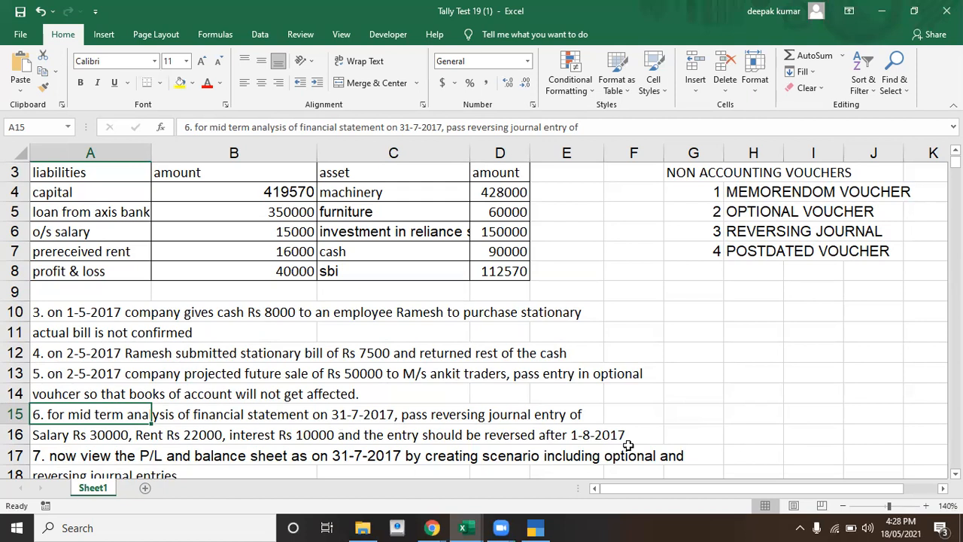
# Switch back to TallyPrime, open voucher entry and list all other voucher types, including the inactive ones
pyautogui.hotkey('alt', 'Tab')
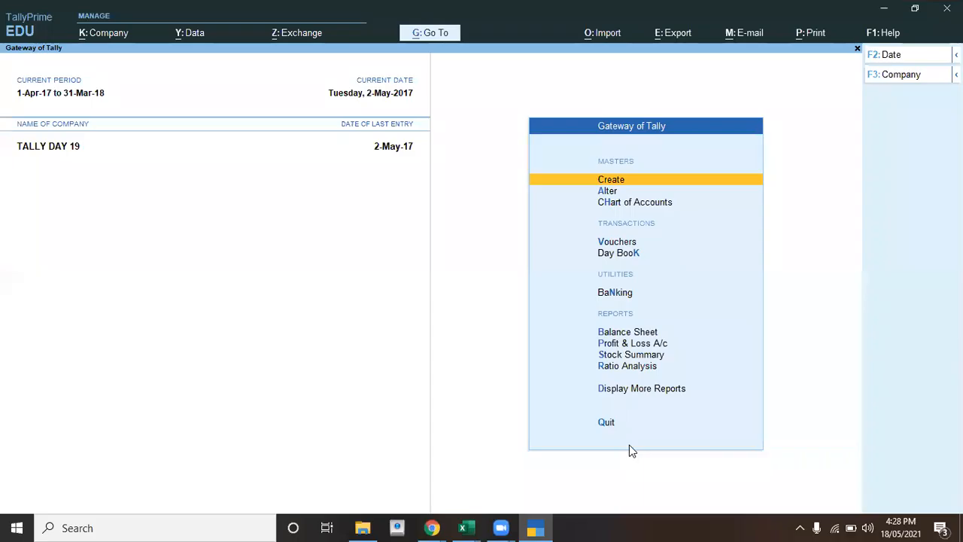
pyautogui.press('Down')
pyautogui.press('Down')
pyautogui.press('Down')
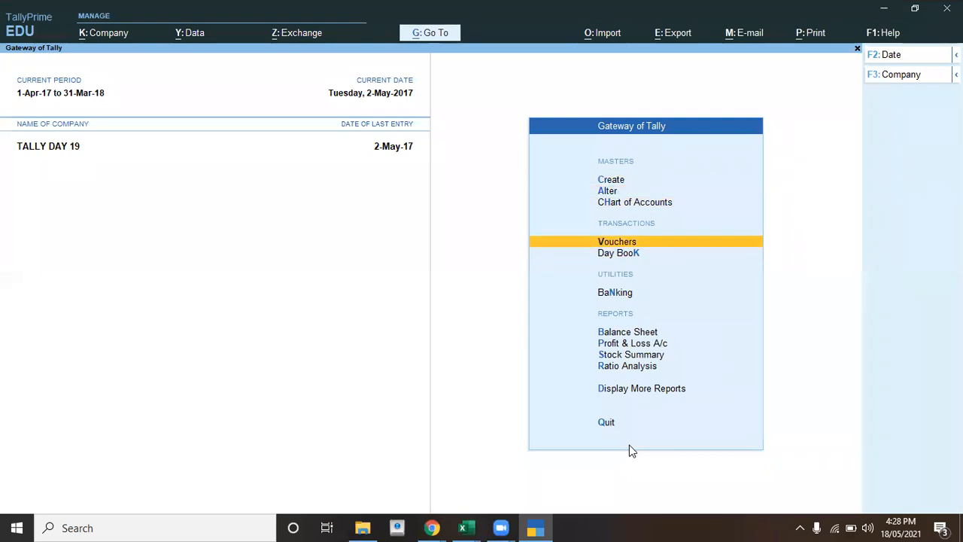
pyautogui.press('Return')
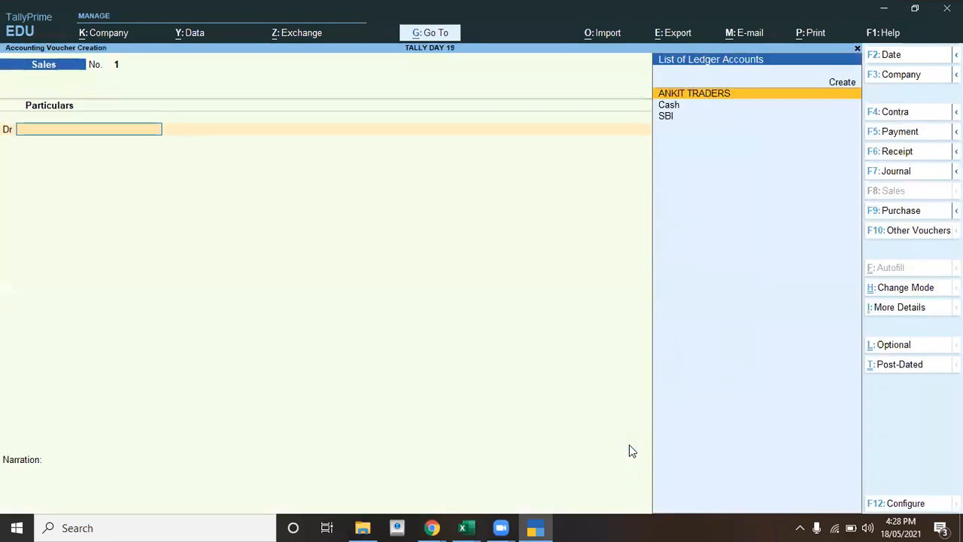
pyautogui.click(909, 230)
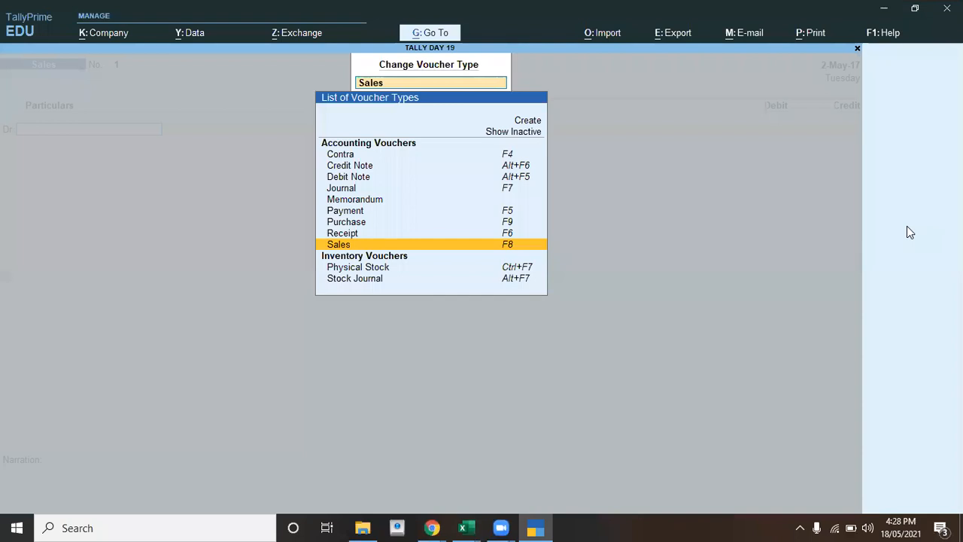
pyautogui.click(506, 132)
# Choose the Reversing Journal voucher type and activate it
pyautogui.press('Down')
pyautogui.press('Down')
pyautogui.press('Down')
pyautogui.press('Down')
pyautogui.press('Down')
pyautogui.press('Down')
pyautogui.press('Down')
pyautogui.press('Down')
pyautogui.press('Down')
pyautogui.press('Down')
pyautogui.press('Down')
pyautogui.press('Down')
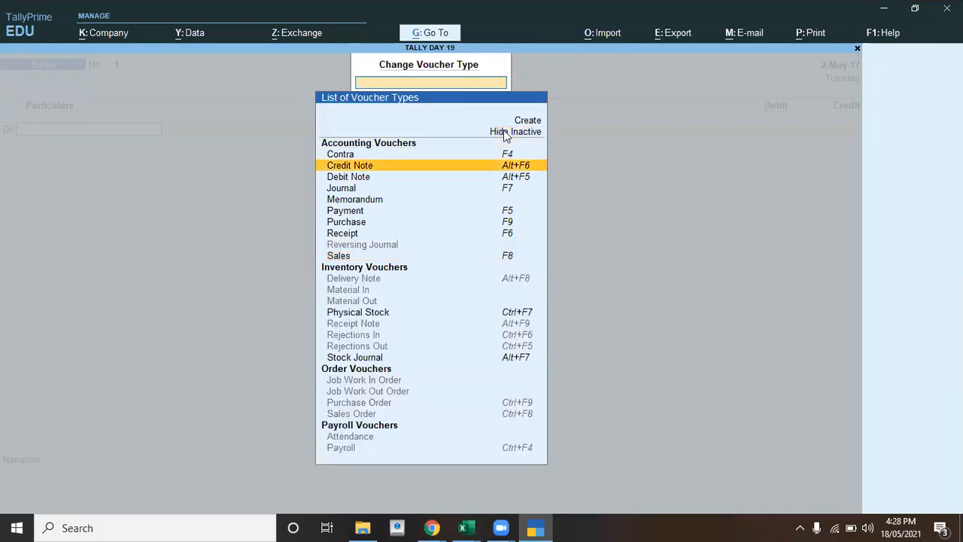
pyautogui.press('Down')
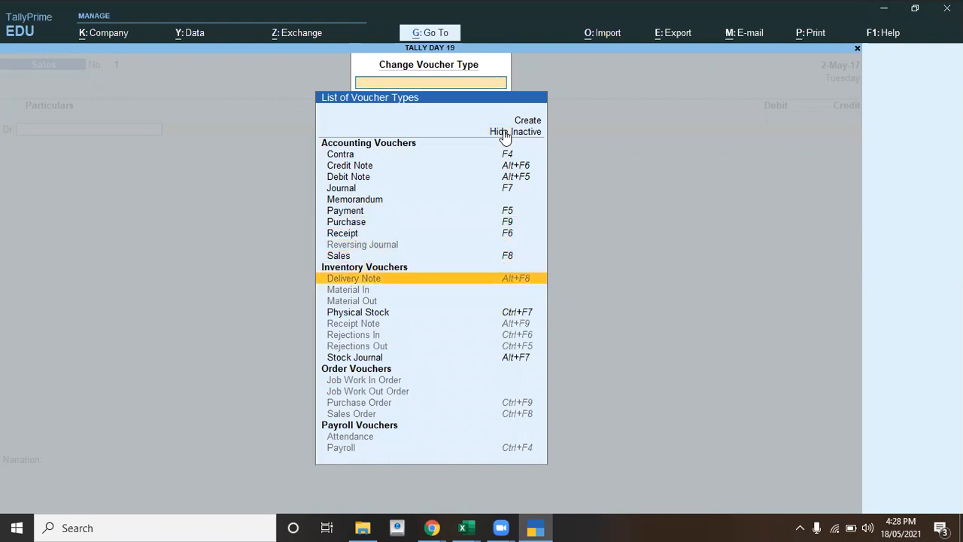
pyautogui.press('Up')
pyautogui.press('Up')
pyautogui.press('Up')
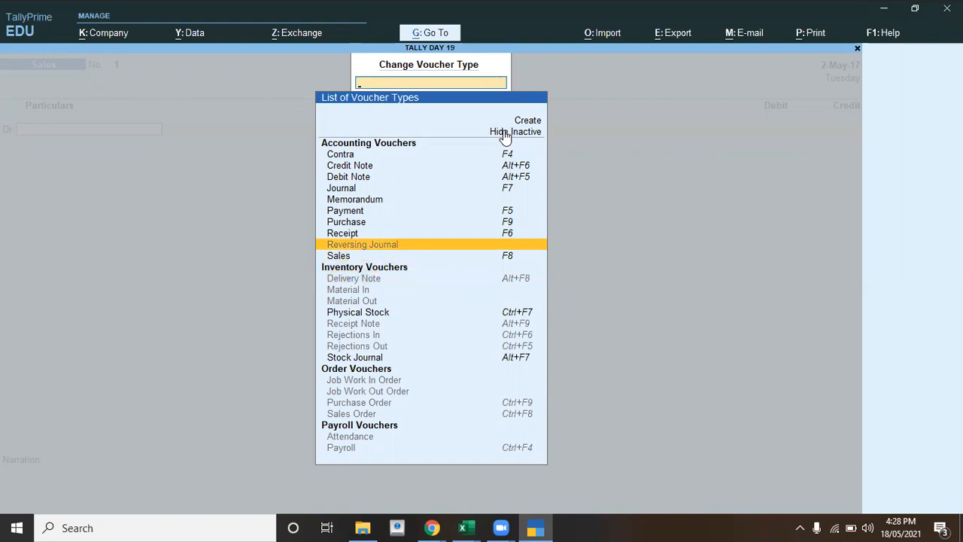
pyautogui.press('Return')
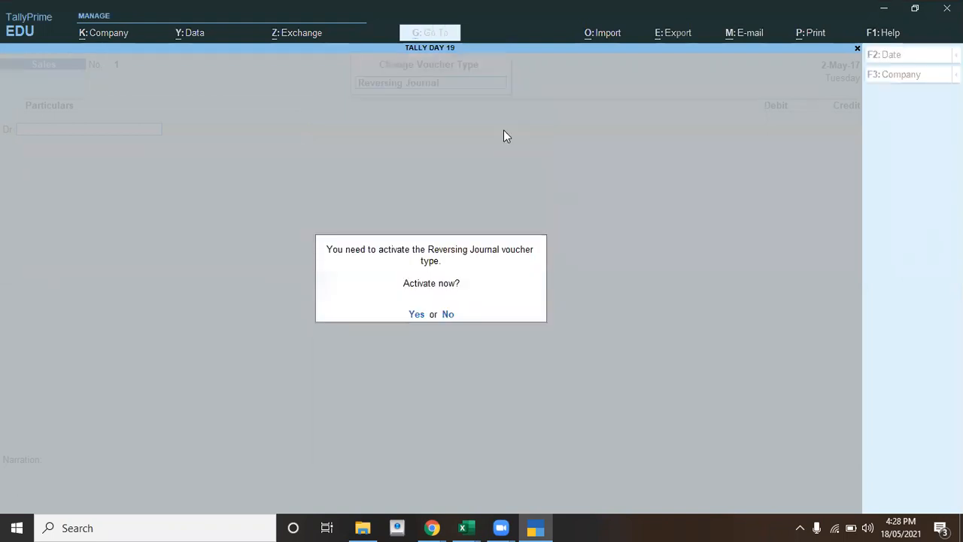
pyautogui.press('y')
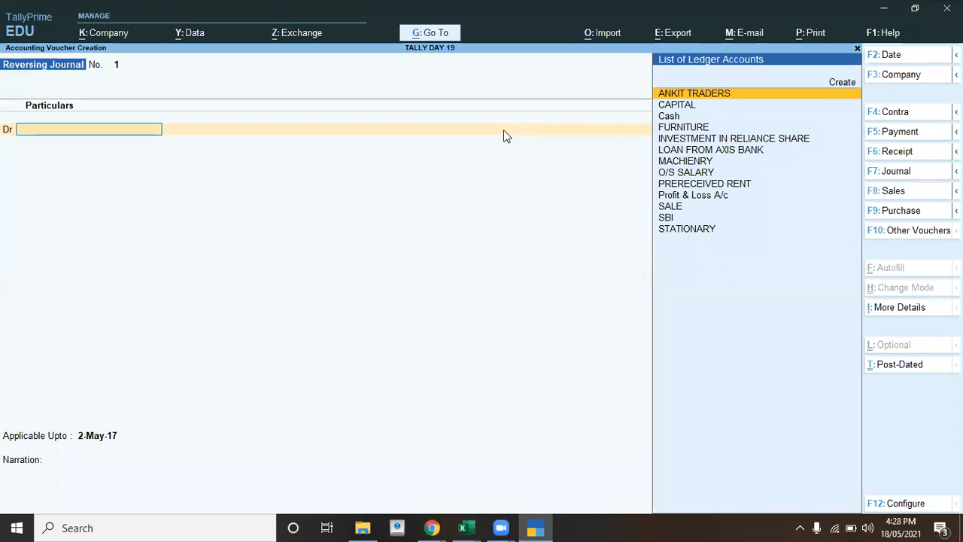
# Look up the entry date in the task sheet and set the reversing journal's voucher date to 31-7
pyautogui.hotkey('alt', 'Tab')
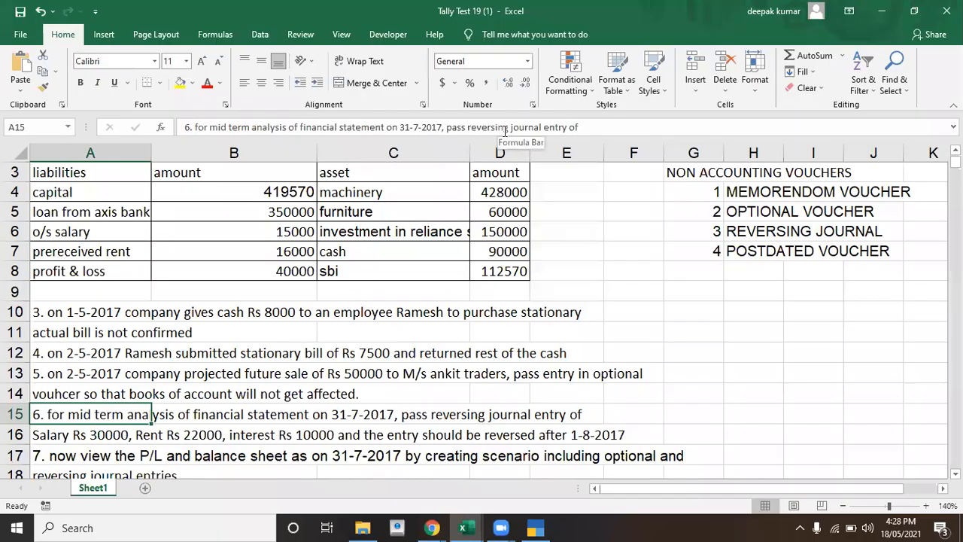
pyautogui.hotkey('alt', 'Tab')
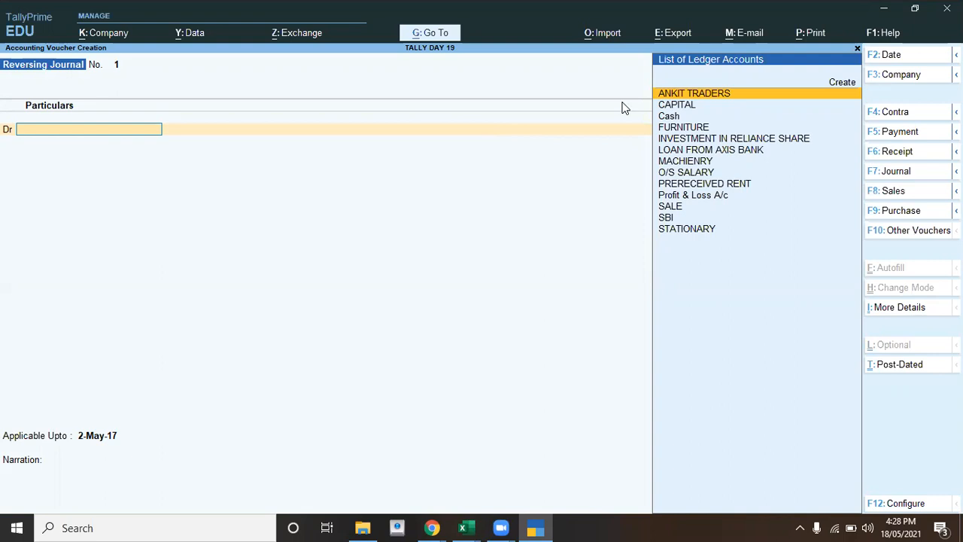
pyautogui.press('F2')
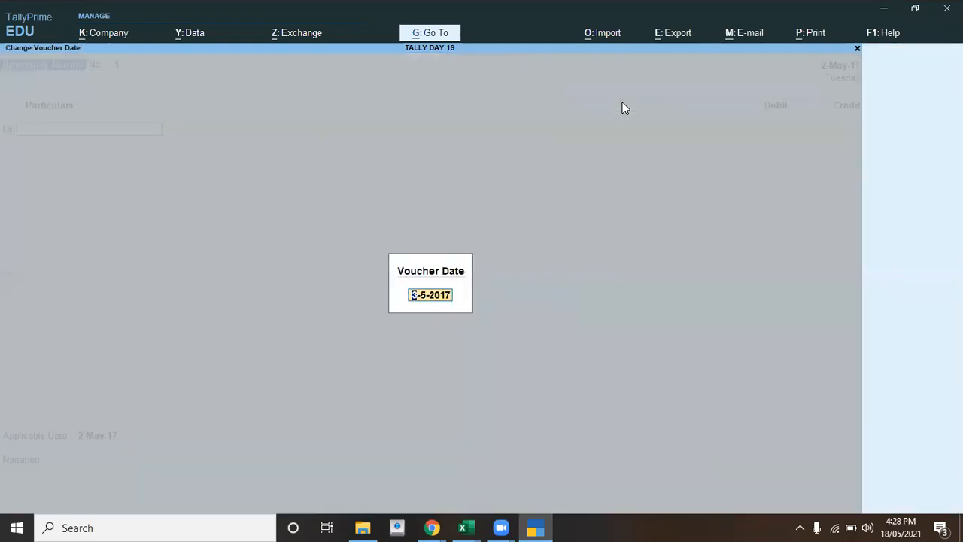
pyautogui.hotkey('alt', 'Tab')
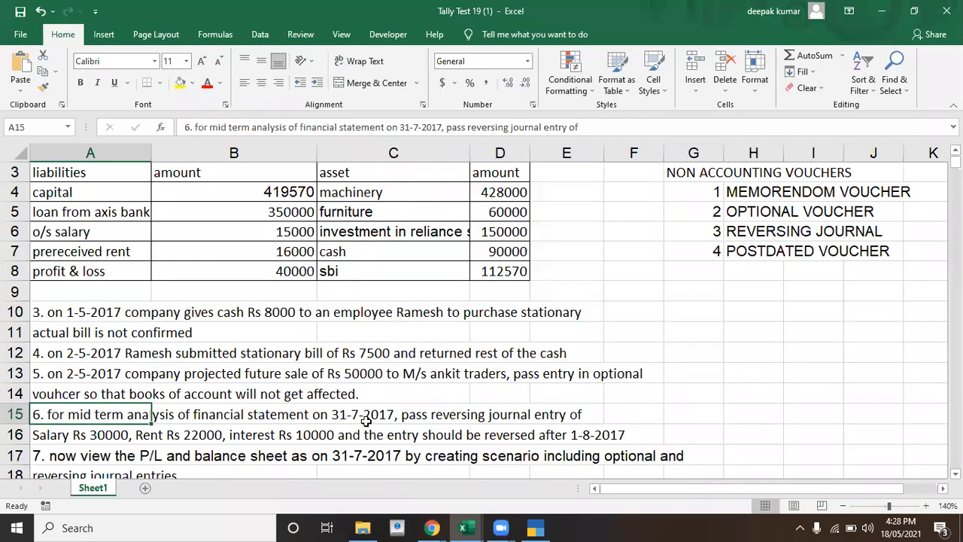
pyautogui.hotkey('alt', 'Tab')
pyautogui.write('31-7')
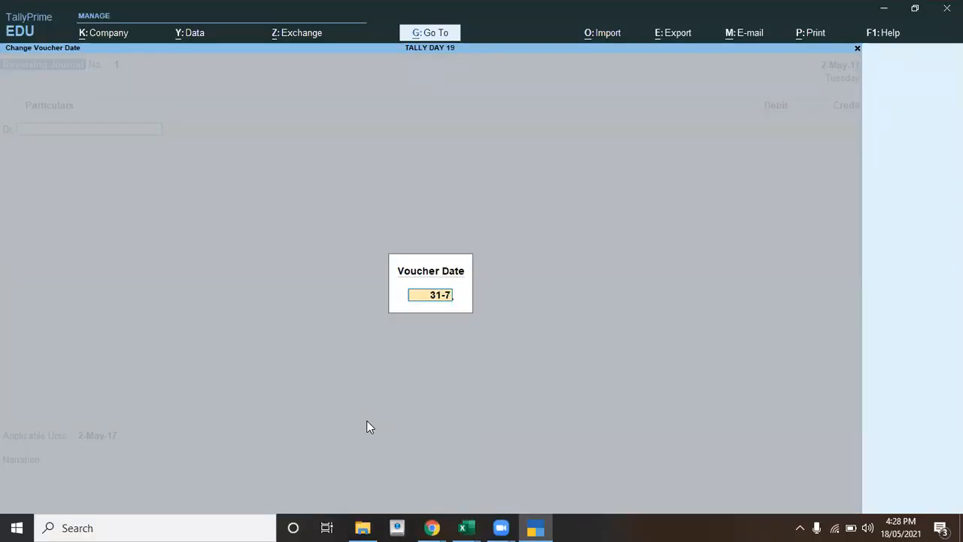
pyautogui.press('Return')
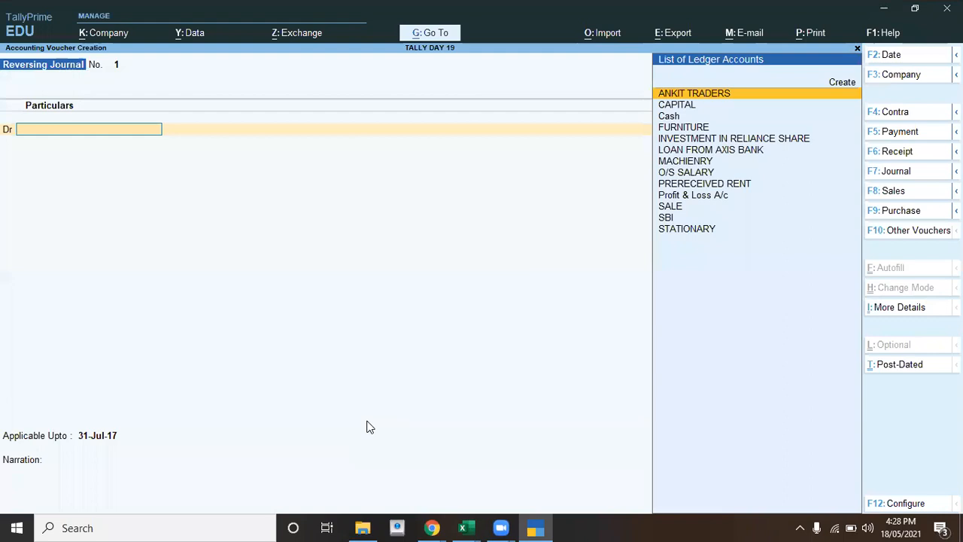
# Consult task 6, create a SALARY ledger under Indirect Expenses, and use it as the reversing journal's debit account
pyautogui.hotkey('alt', 'Tab')
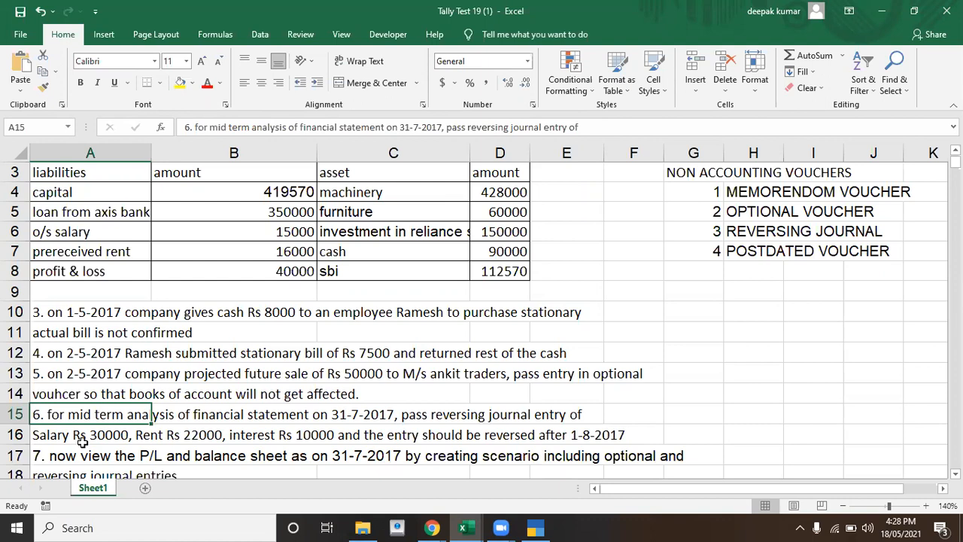
pyautogui.hotkey('alt', 'Tab')
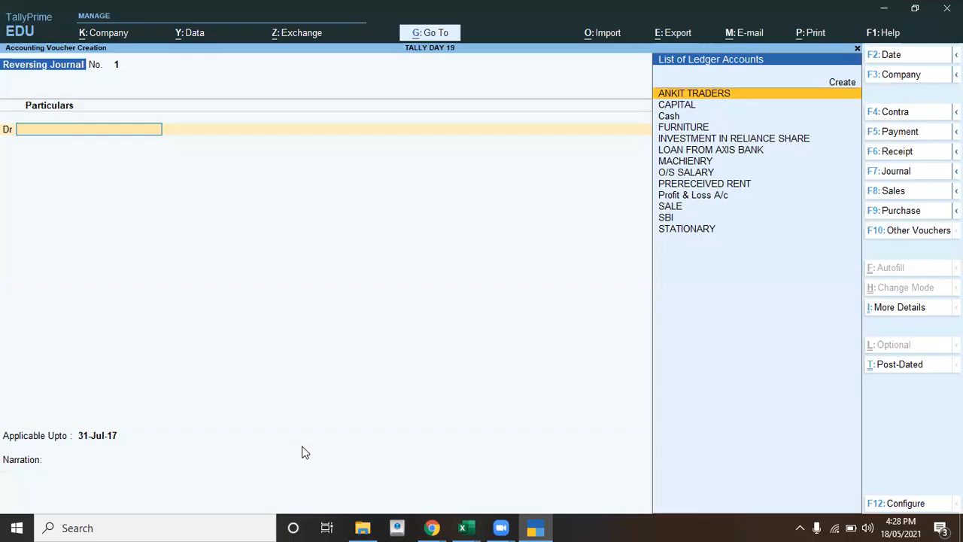
pyautogui.hotkey('alt', 'c')
pyautogui.write('SALARY')
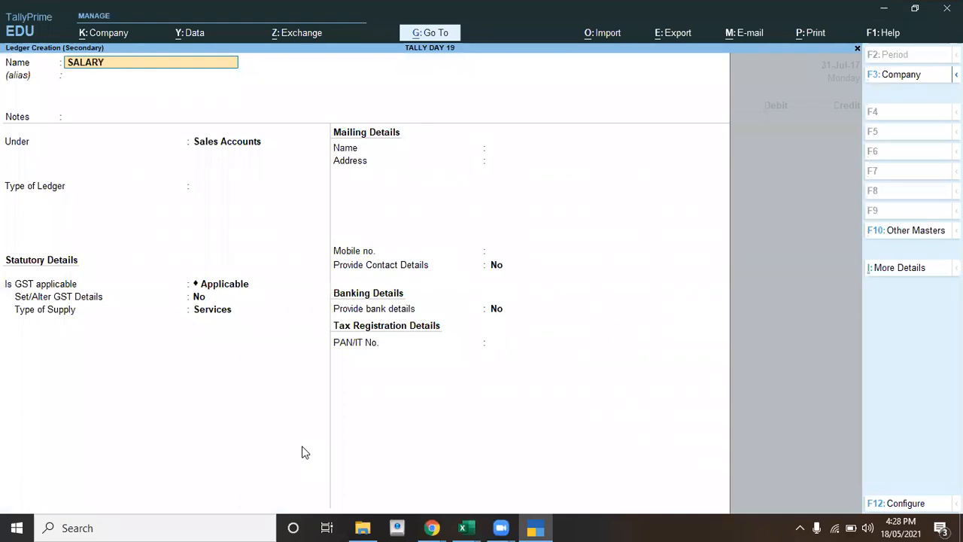
pyautogui.press('Return')
pyautogui.press('Return')
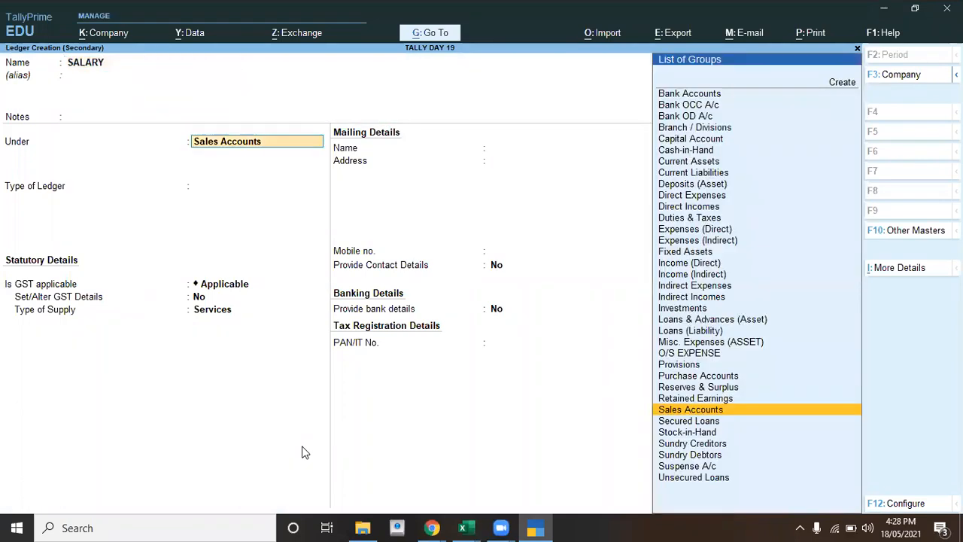
pyautogui.press('BackSpace')
pyautogui.press('Down')
pyautogui.press('Down')
pyautogui.press('Down')
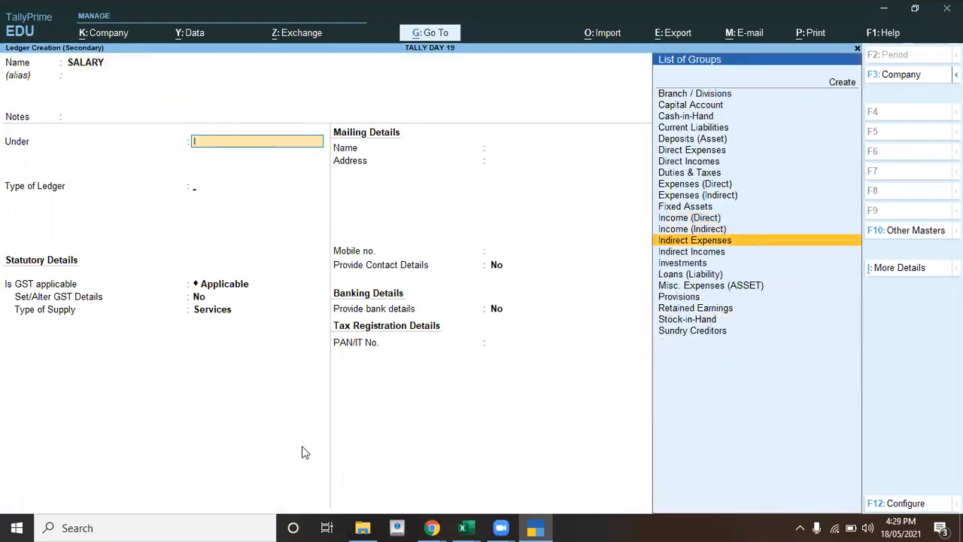
pyautogui.press('Return')
pyautogui.press('Return')
pyautogui.press('Return')
pyautogui.press('Return')
pyautogui.press('Return')
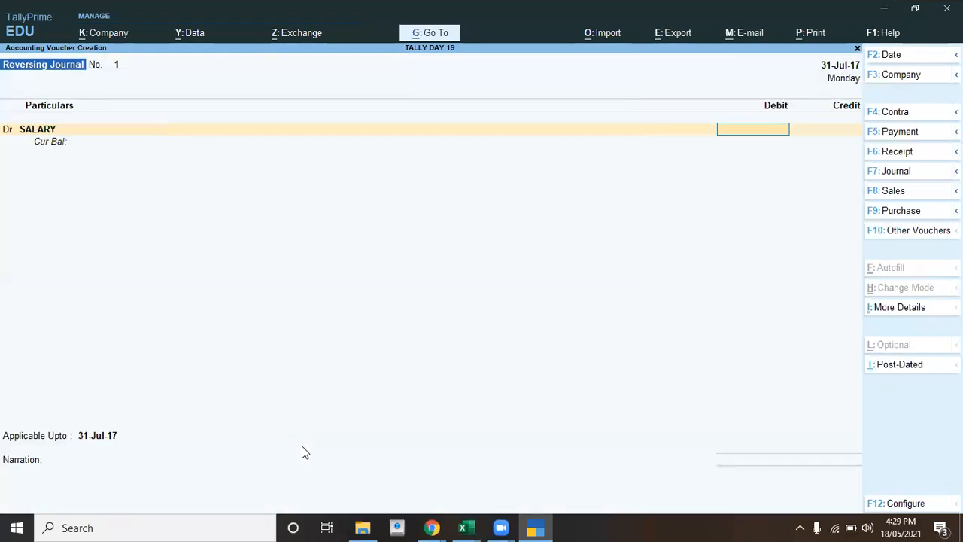
# Look up the salary amount in task 6 of the Excel sheet and debit SALARY with 30000
pyautogui.hotkey('alt', 'Tab')
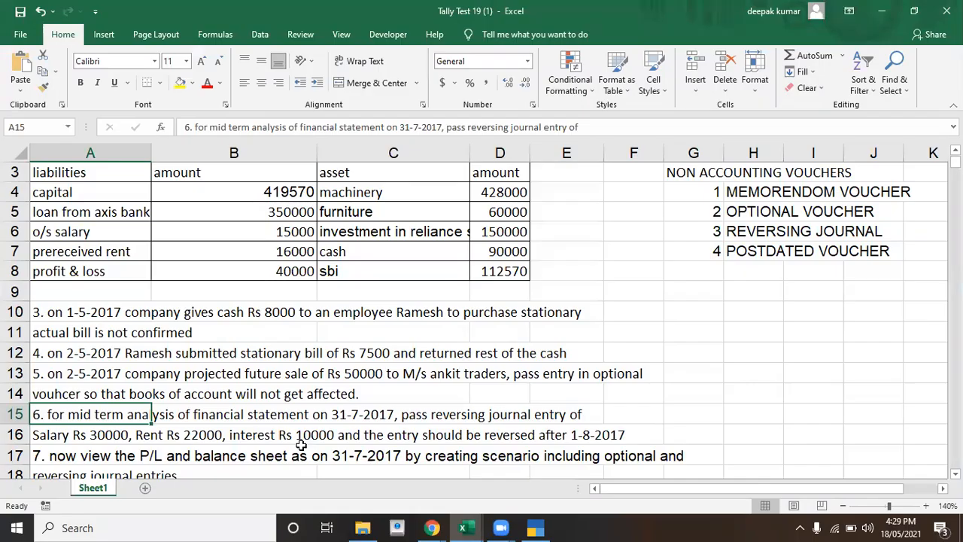
pyautogui.hotkey('alt', 'Tab')
pyautogui.write('30000')
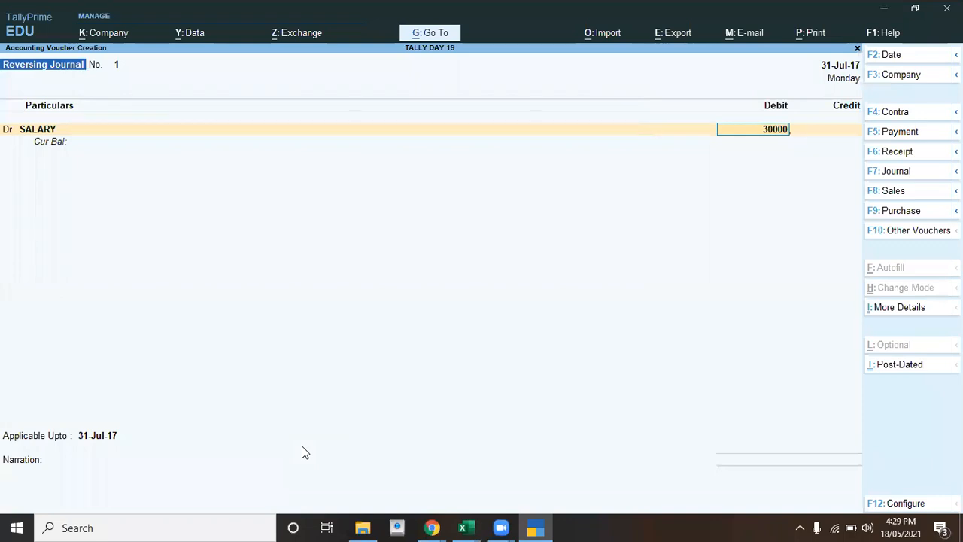
pyautogui.press('Return')
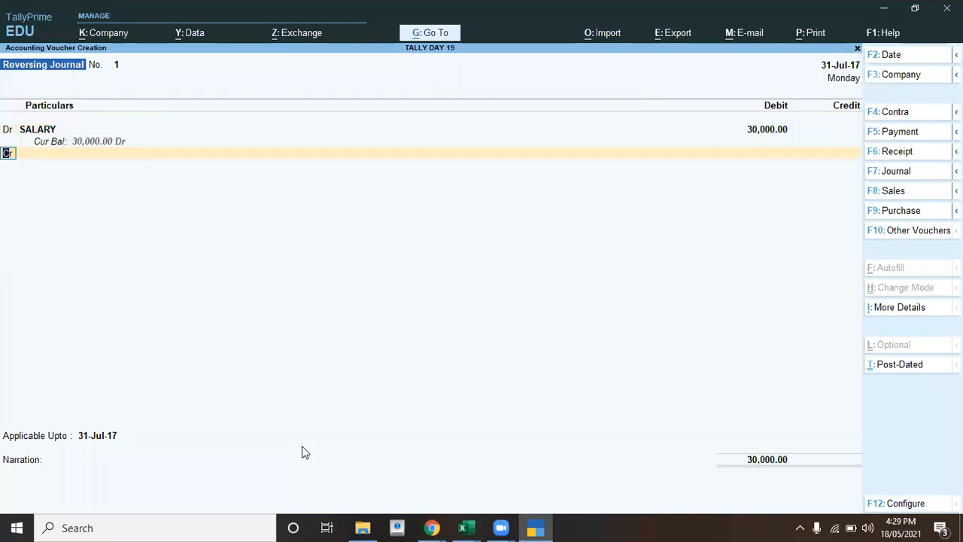
# Add a second debit line to the reversing journal, using a new RENT ledger created under Indirect Expenses
pyautogui.press('d')
pyautogui.press('Return')
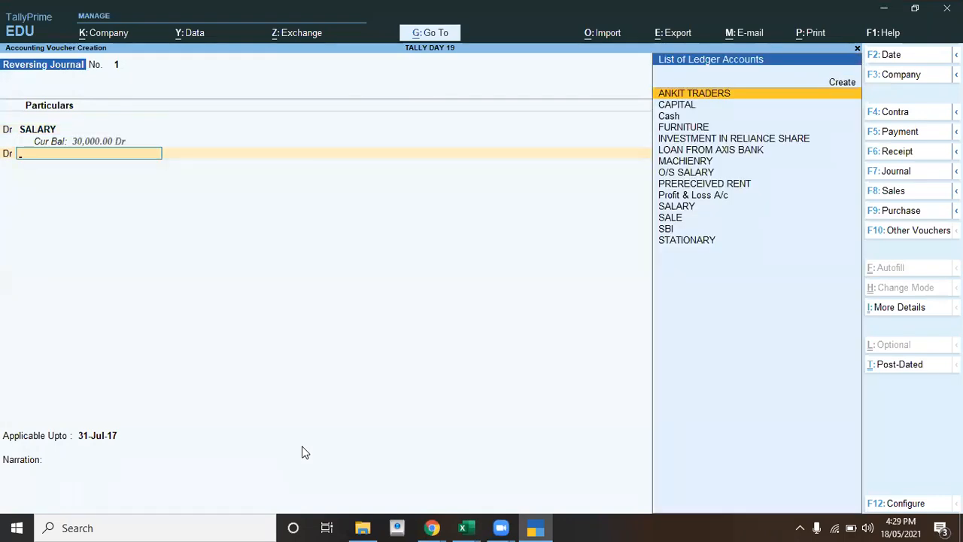
pyautogui.hotkey('alt', 'c')
pyautogui.hotkey('alt', 'Tab')
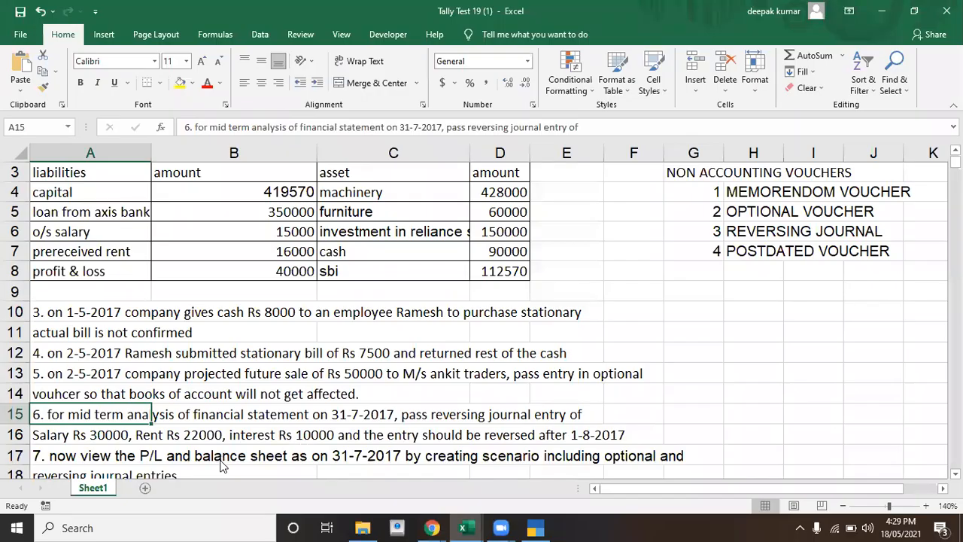
pyautogui.hotkey('alt', 'Tab')
pyautogui.write('RENT')
pyautogui.press('Return')
pyautogui.press('Return')
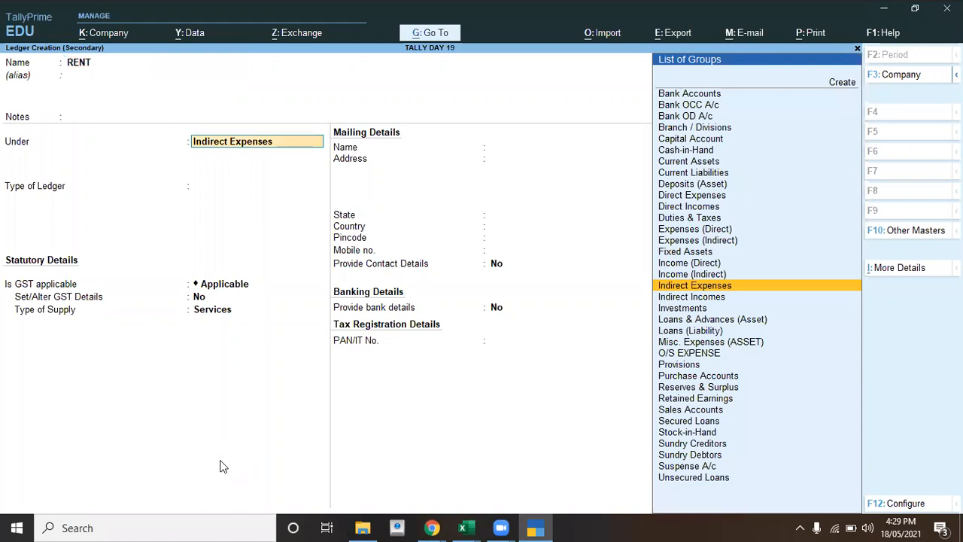
pyautogui.press('Return')
pyautogui.press('Return')
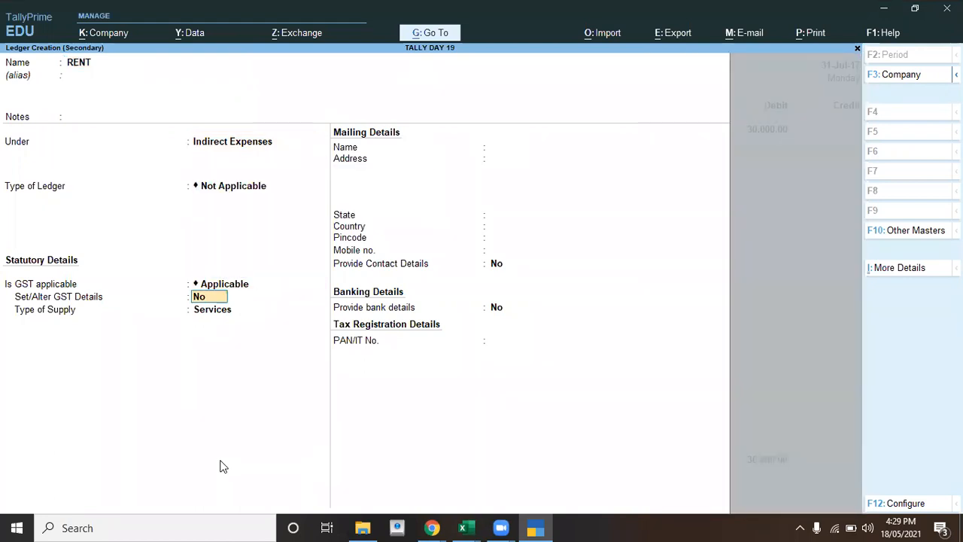
pyautogui.press('ctrl')
pyautogui.hotkey('ctrl', 'a')
pyautogui.press('Return')
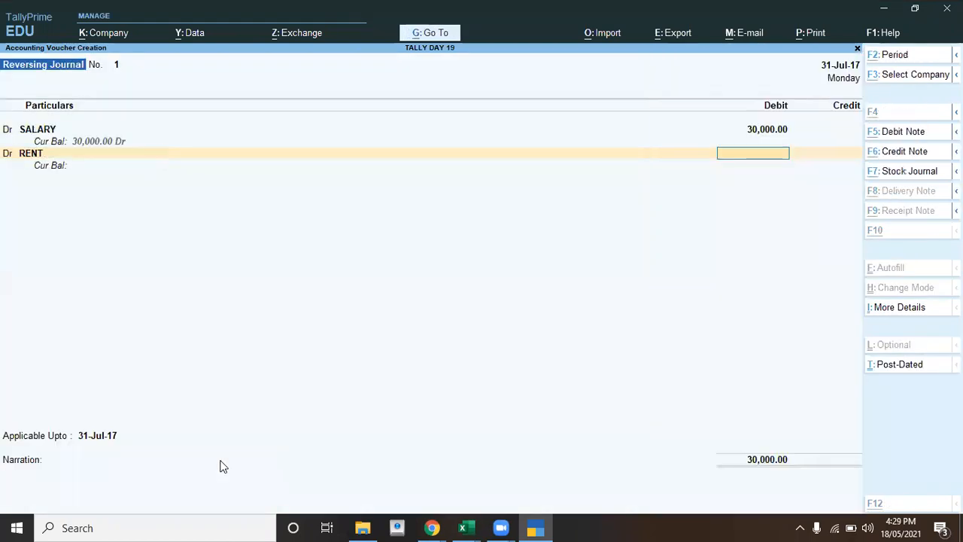
# Check the rent amount in the Excel task sheet and debit RENT with 22000
pyautogui.hotkey('alt', 'Tab')
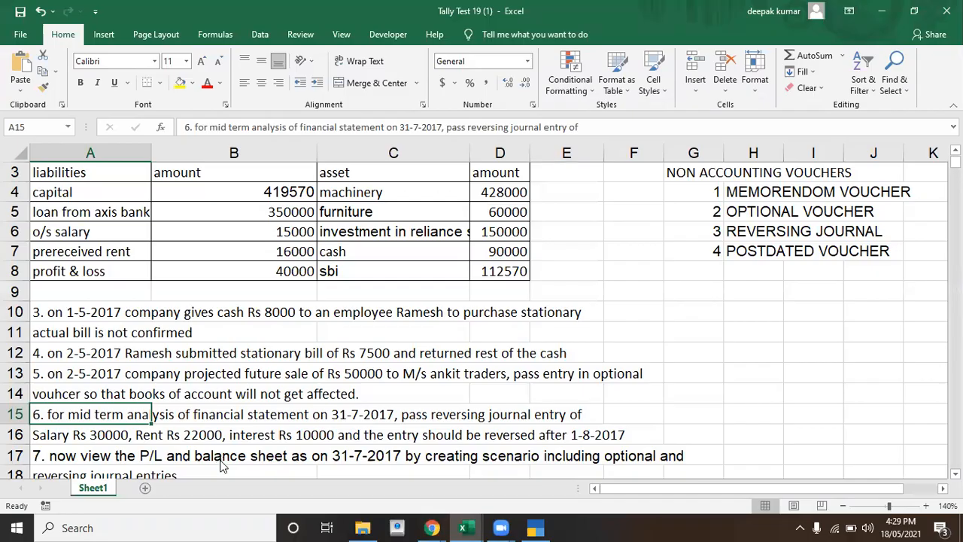
pyautogui.hotkey('alt', 'Tab')
pyautogui.write('22000')
pyautogui.press('Return')
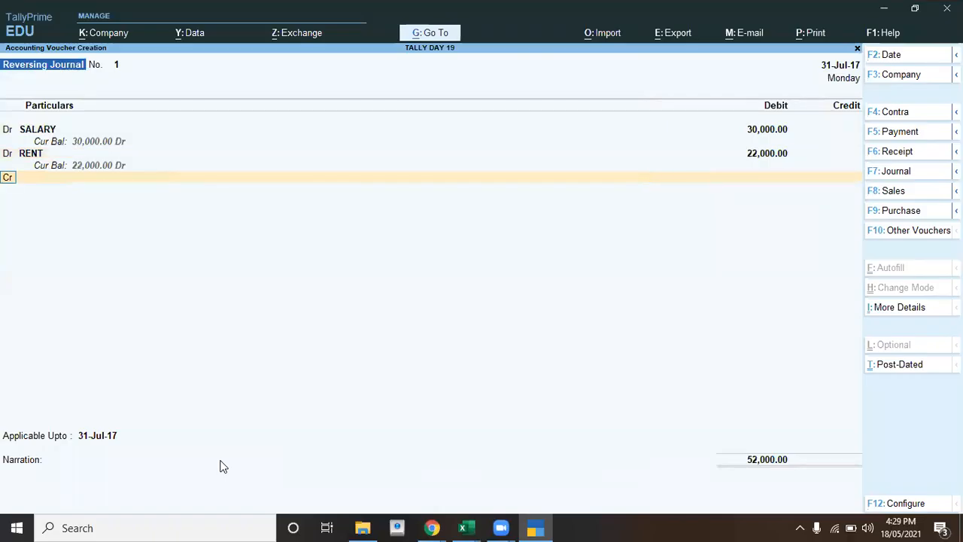
# Create an INTEREST ledger under Indirect Expenses and use it as the reversing journal's third line
pyautogui.press('Return')
pyautogui.hotkey('alt', 'c')
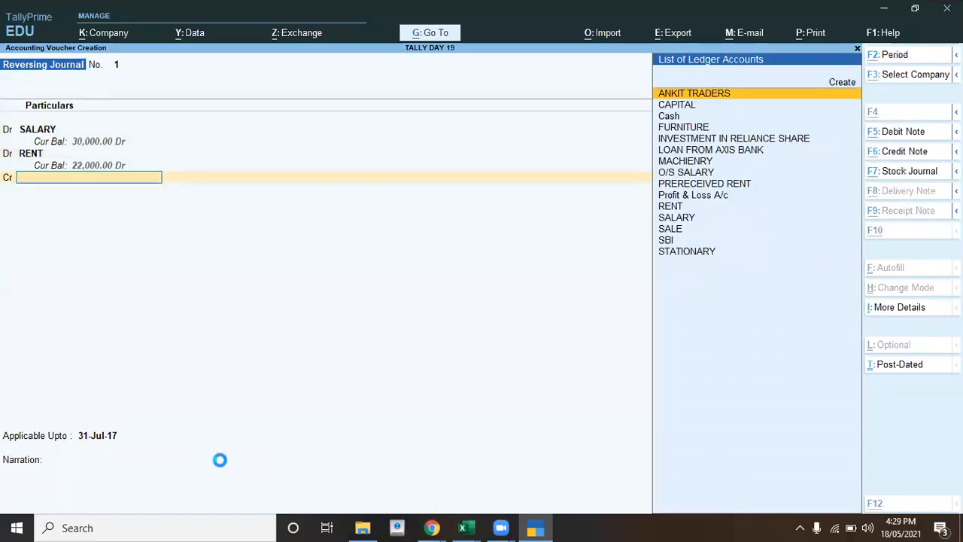
pyautogui.write('INTEREST')
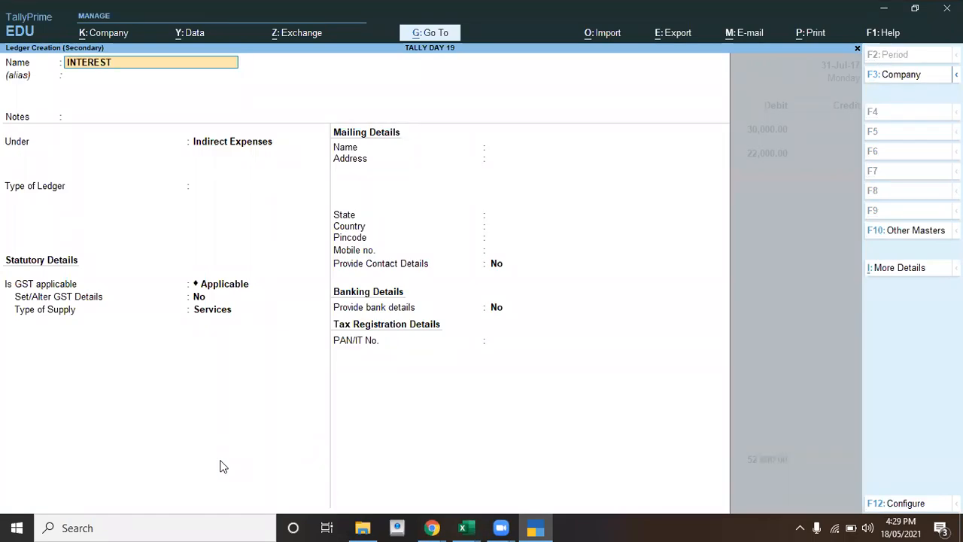
pyautogui.press('Return')
pyautogui.press('Return')
pyautogui.press('Return')
pyautogui.press('Return')
pyautogui.press('Return')
pyautogui.press('Return')
pyautogui.press('Return')
pyautogui.press('Return')
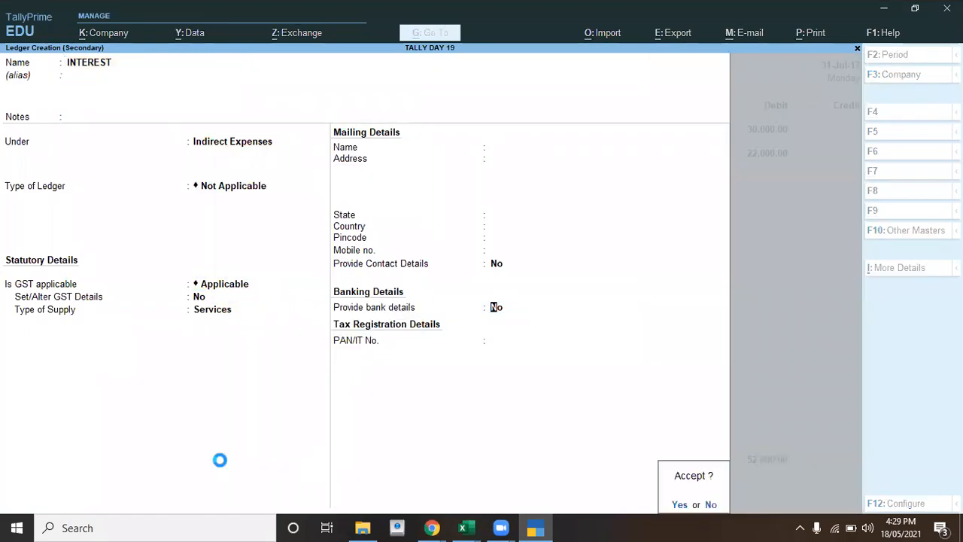
pyautogui.press('Return')
pyautogui.press('Return')
pyautogui.press('Return')
# Check the interest amount in the Excel task sheet, then change the INTEREST line to a debit of 10000
pyautogui.hotkey('alt', 'Tab')
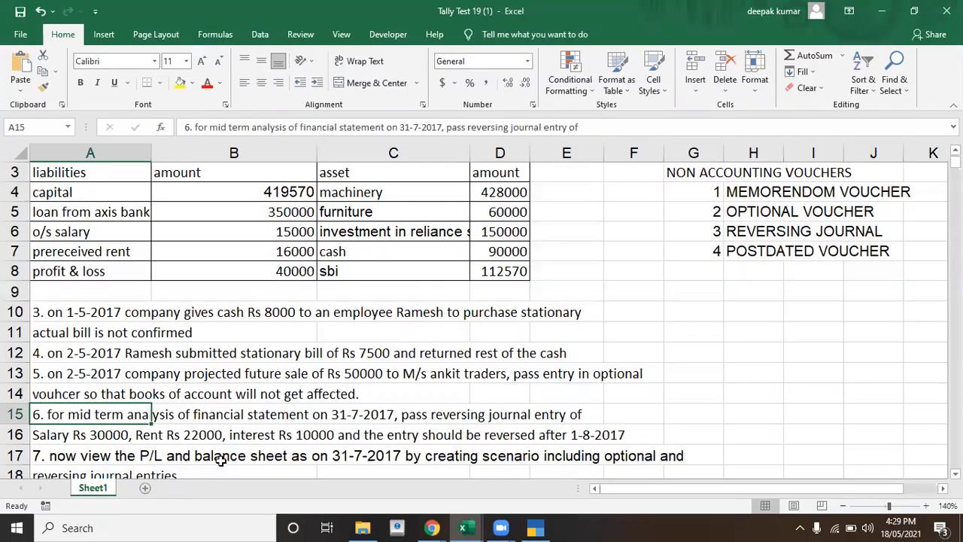
pyautogui.hotkey('alt', 'Tab')
pyautogui.press('BackSpace')
pyautogui.press('BackSpace')
pyautogui.press('BackSpace')
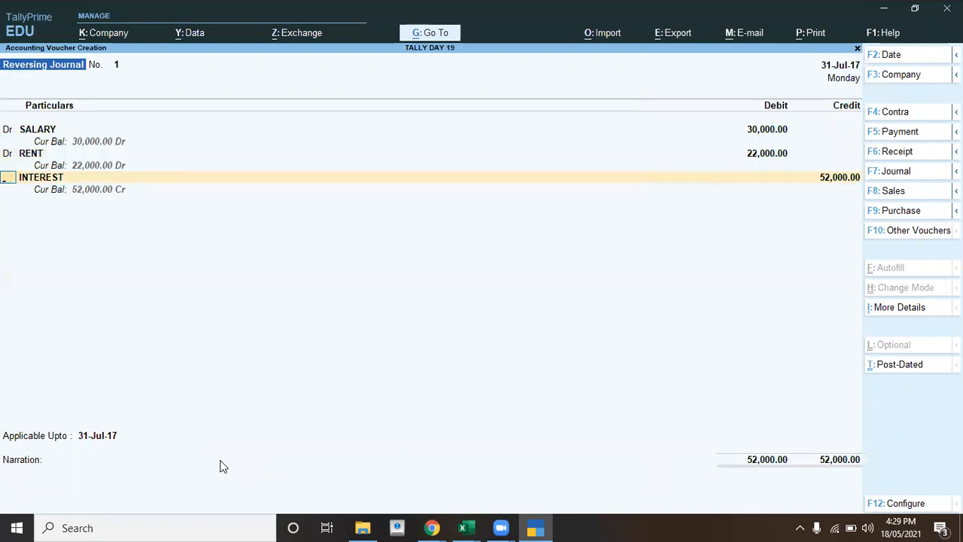
pyautogui.write('d')
pyautogui.press('Return')
pyautogui.press('Return')
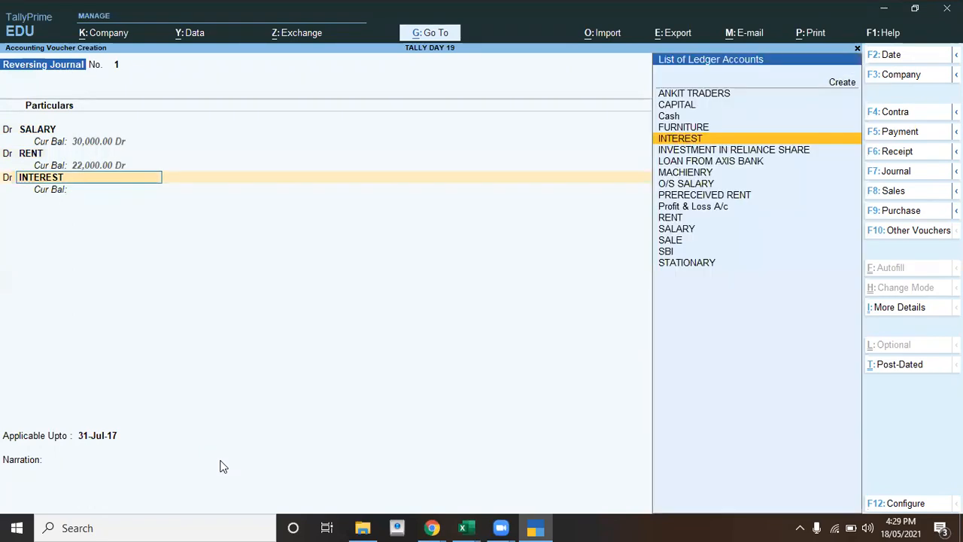
pyautogui.write('10000')
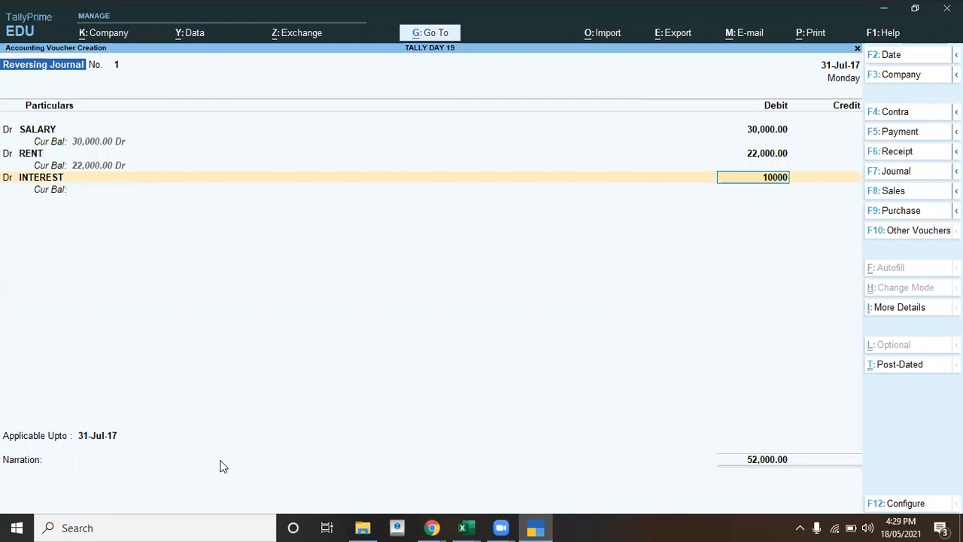
pyautogui.press('Return')
# Add a credit line using a new OUTSTANDING SALARY ledger created under the O/S EXPENSE group, keeping the default mailing and tax details
pyautogui.press('Return')
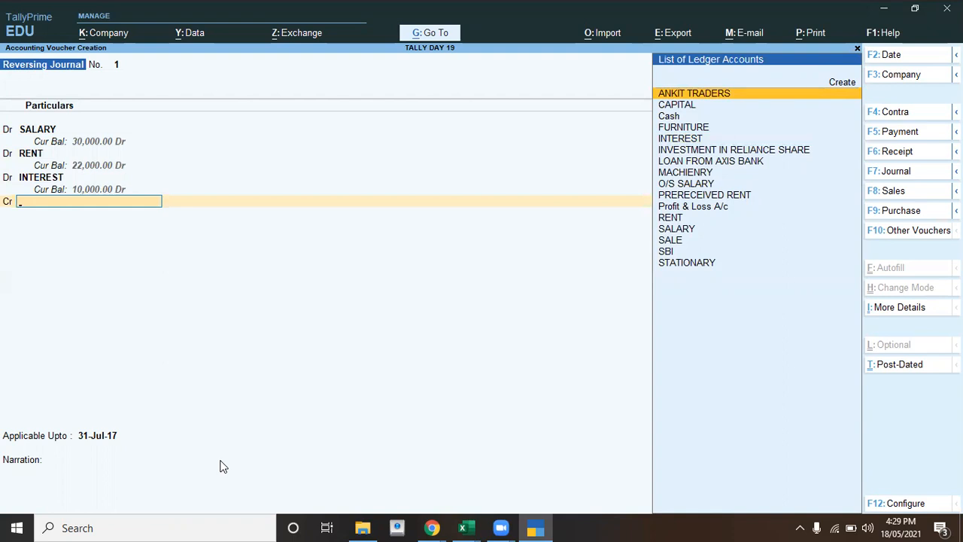
pyautogui.hotkey('alt', 'c')
pyautogui.write('O')
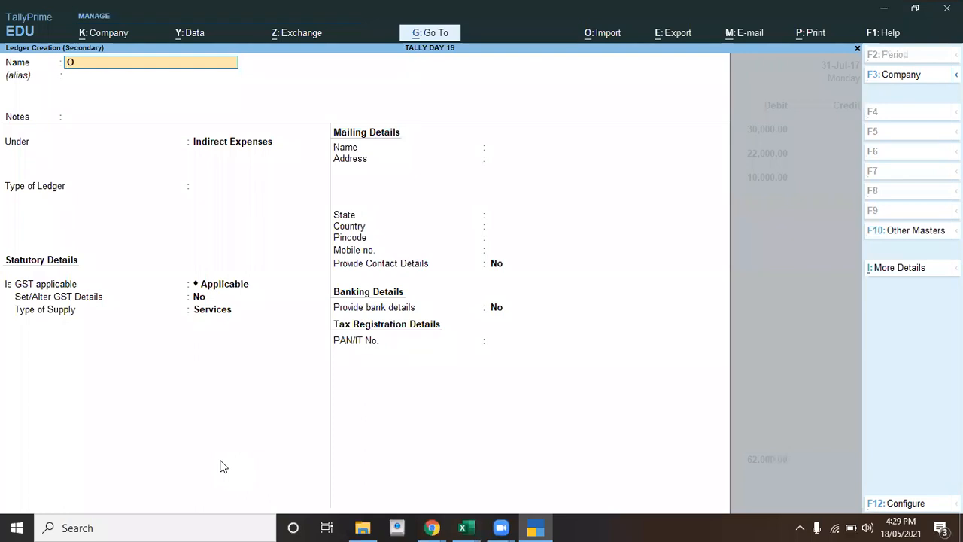
pyautogui.write('UTSTANDING SALARY')
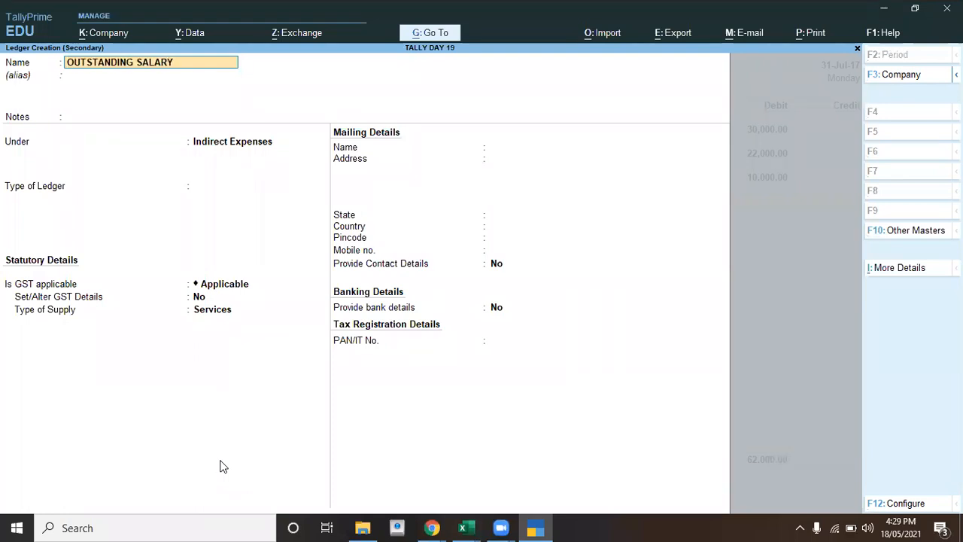
pyautogui.press('Return')
pyautogui.press('Return')
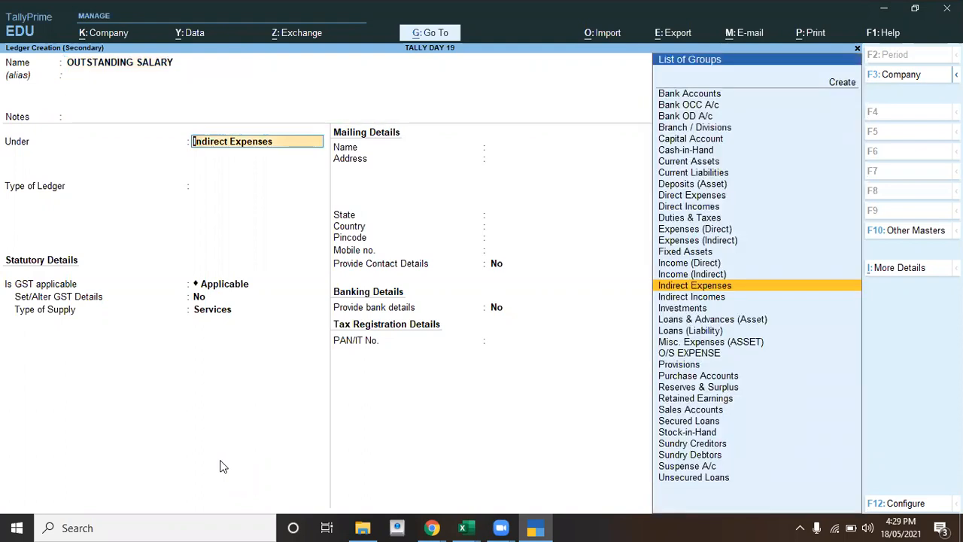
pyautogui.write('I')
pyautogui.press('BackSpace')
pyautogui.write('O/')
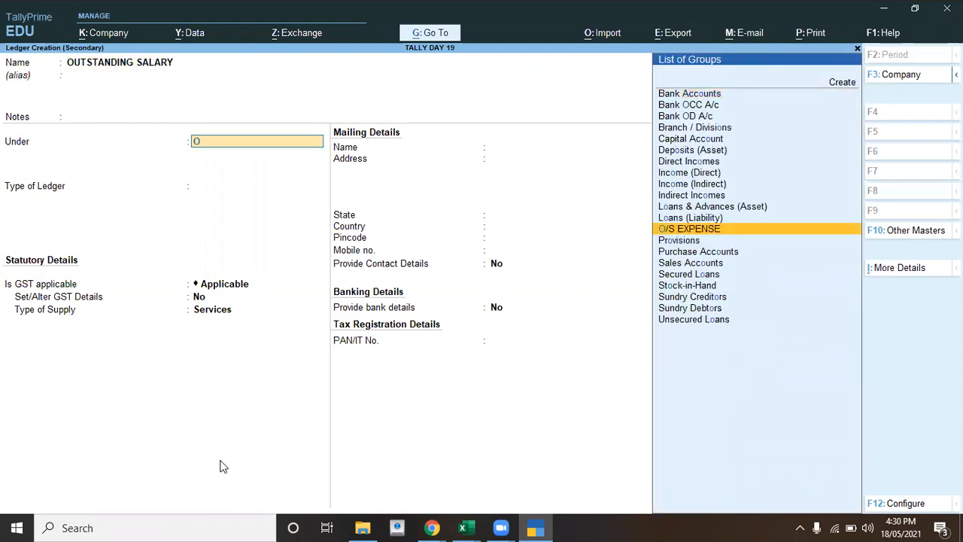
pyautogui.press('Return')
pyautogui.press('Return')
pyautogui.press('Return')
pyautogui.press('Return')
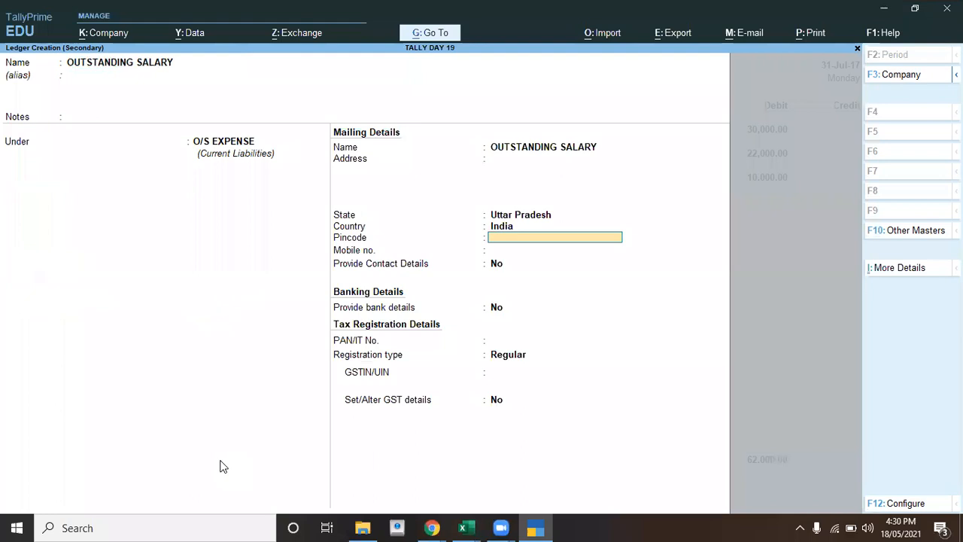
pyautogui.press('Return')
pyautogui.press('Return')
pyautogui.press('Return')
pyautogui.press('Return')
pyautogui.press('Return')
pyautogui.press('Return')
pyautogui.press('Return')
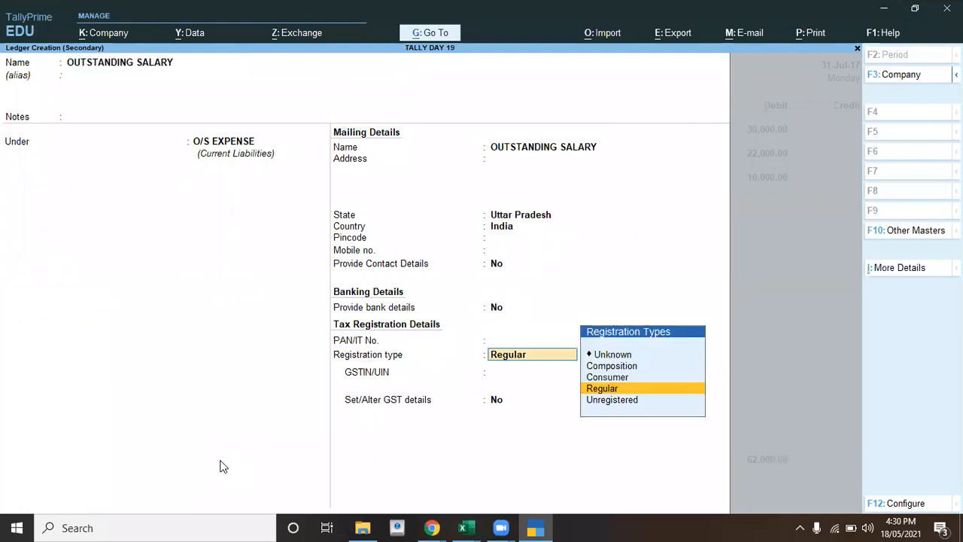
pyautogui.press('Return')
pyautogui.press('Return')
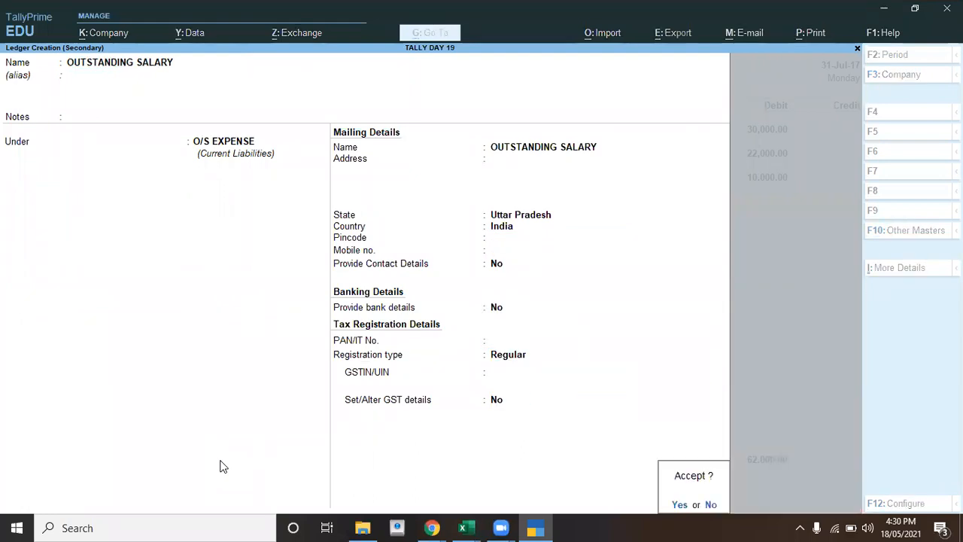
pyautogui.press('Return')
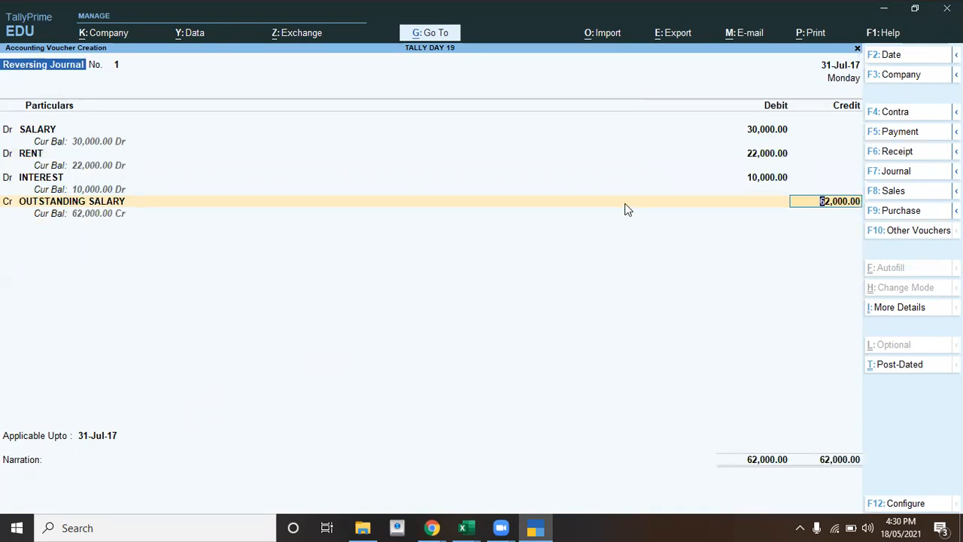
# Set the credit amount of OUTSTANDING SALARY to 30,000
pyautogui.write('30,')
pyautogui.write('0000')
pyautogui.press('Return')
# Create an O/S RENT ledger under O/S EXPENSE and credit it with 22000 on the next voucher line
pyautogui.press('Return')
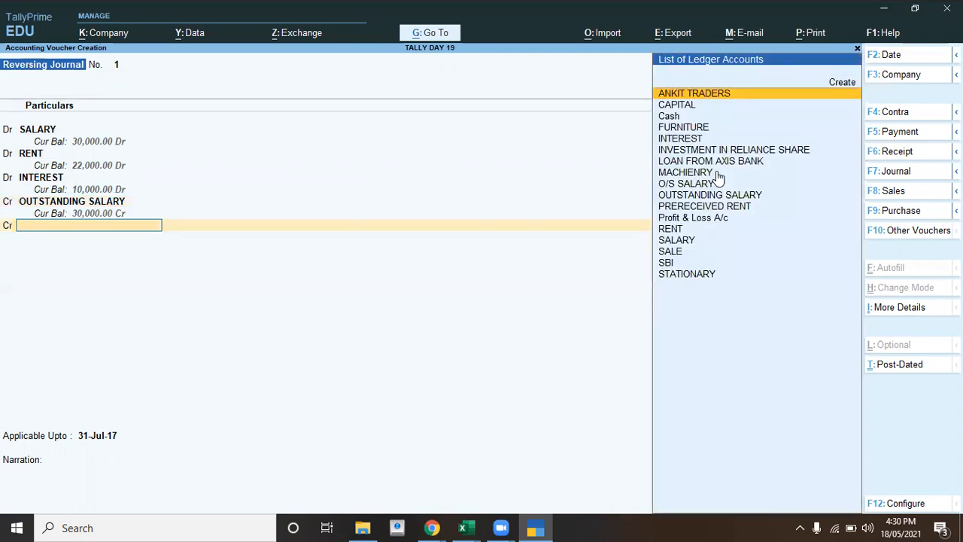
pyautogui.hotkey('alt', 'c')
pyautogui.write('O/S RENT')
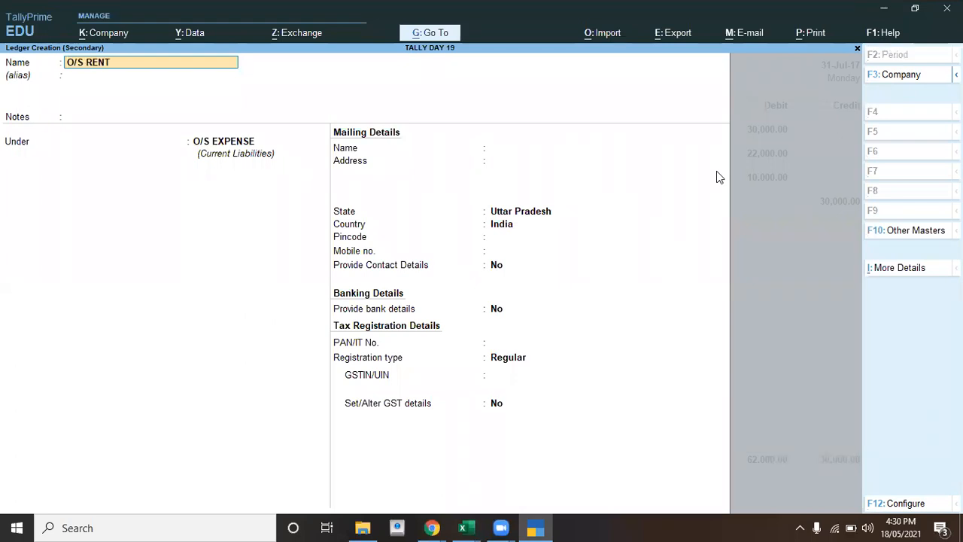
pyautogui.press('Return')
pyautogui.press('Return')
pyautogui.press('Return')
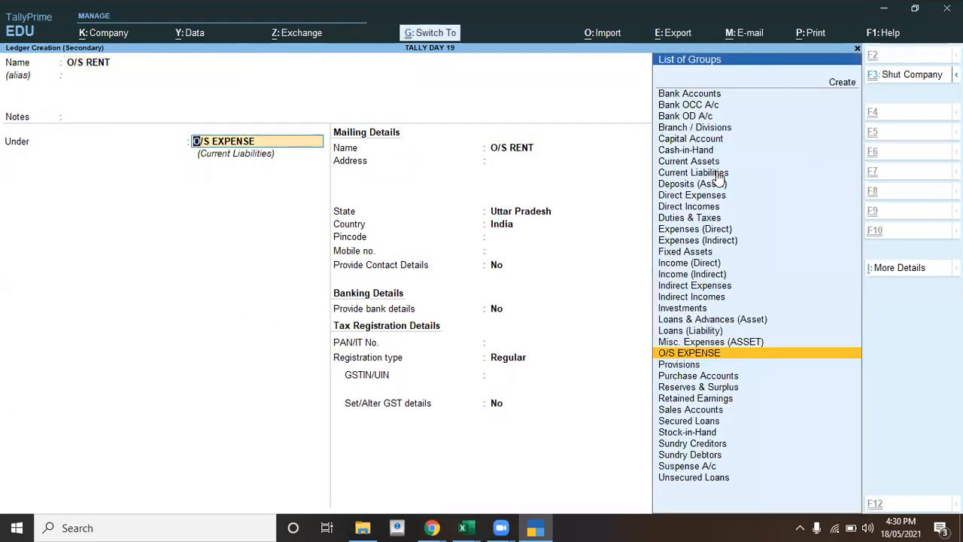
pyautogui.hotkey('ctrl', 'a')
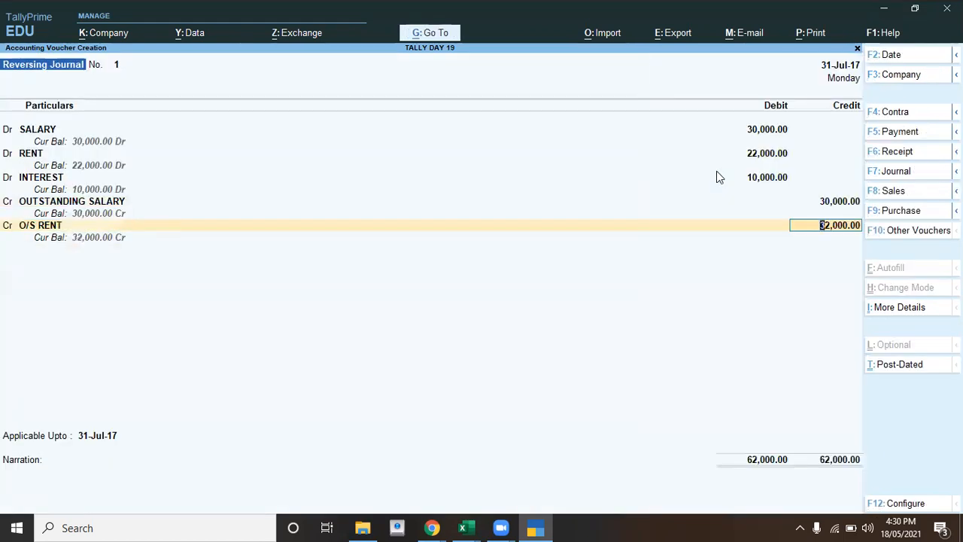
pyautogui.write('22000')
pyautogui.press('Return')
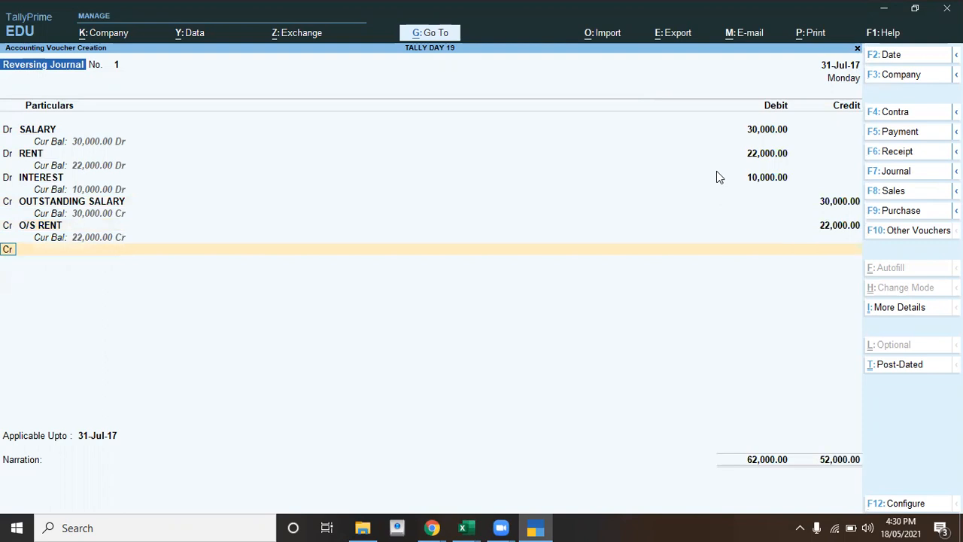
# Create an O/S INTEREST ledger under O/S EXPENSE and credit it with the remaining 10,000 on the last voucher line
pyautogui.press('Return')
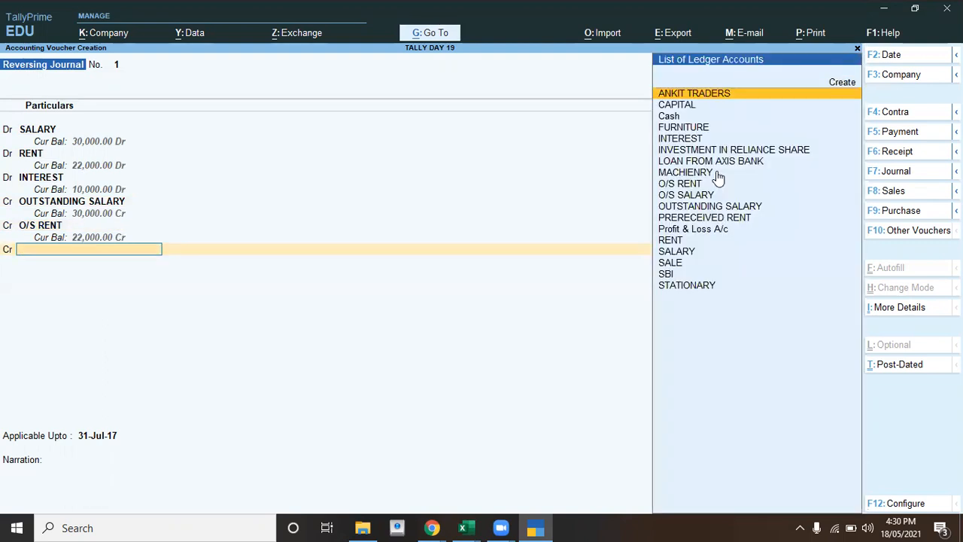
pyautogui.hotkey('alt', 'c')
pyautogui.write('O/S E')
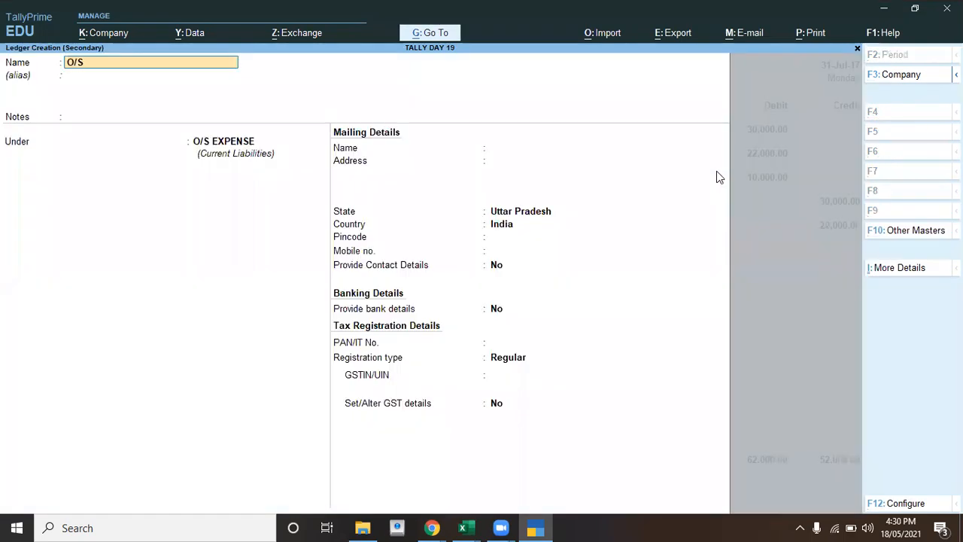
pyautogui.press('BackSpace')
pyautogui.write('INTEREST')
pyautogui.press('Return')
pyautogui.press('Return')
pyautogui.press('Return')
pyautogui.press('Return')
pyautogui.press('Return')
pyautogui.press('Return')
pyautogui.press('Return')
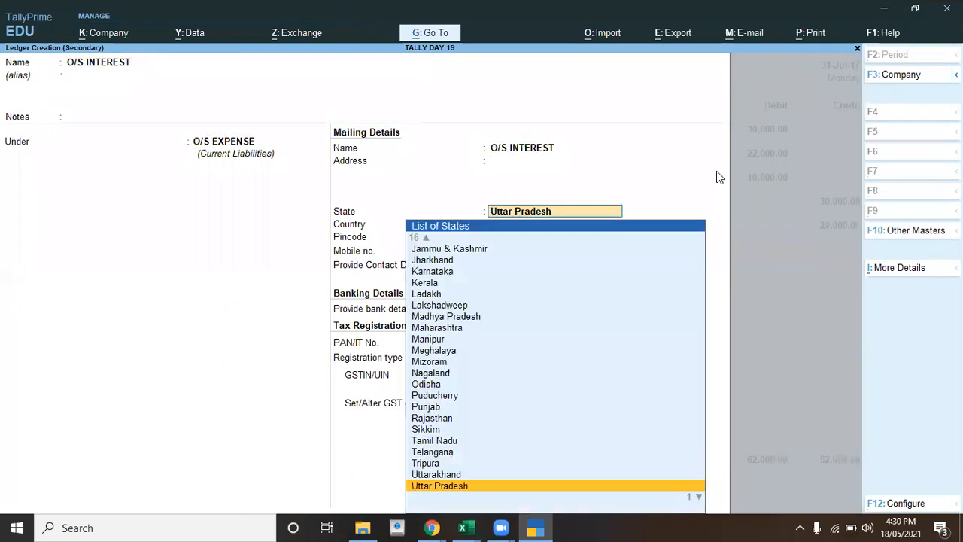
pyautogui.hotkey('ctrl', 'a')
pyautogui.press('Return')
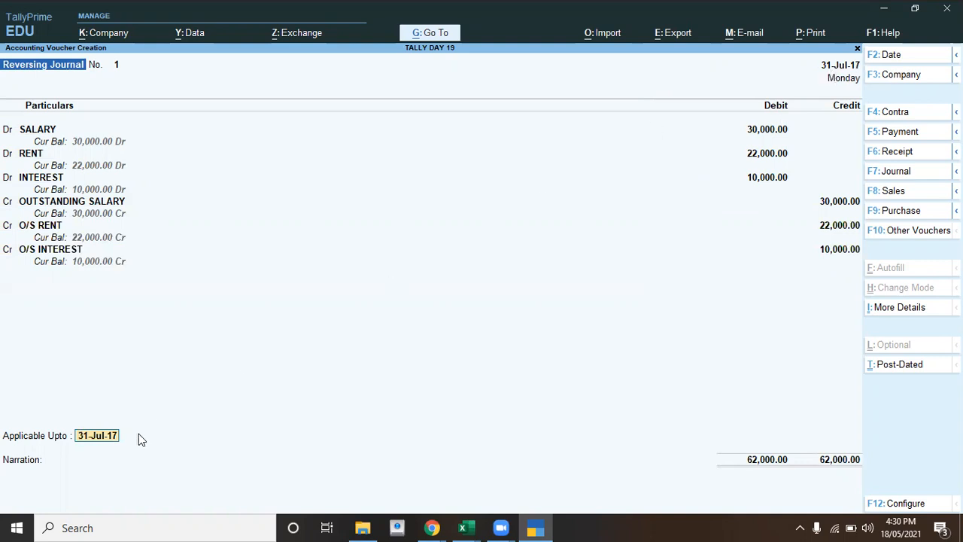
# Set the reversing journal's applicable-upto date to 1-8 and save the voucher without a narration
pyautogui.hotkey('alt', 'Tab')
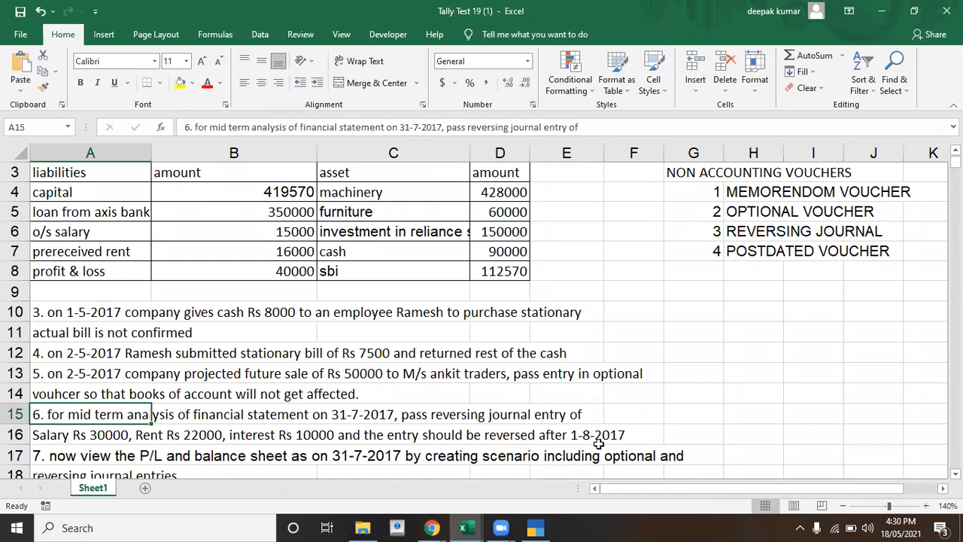
pyautogui.hotkey('alt', 'Tab')
pyautogui.write('1-')
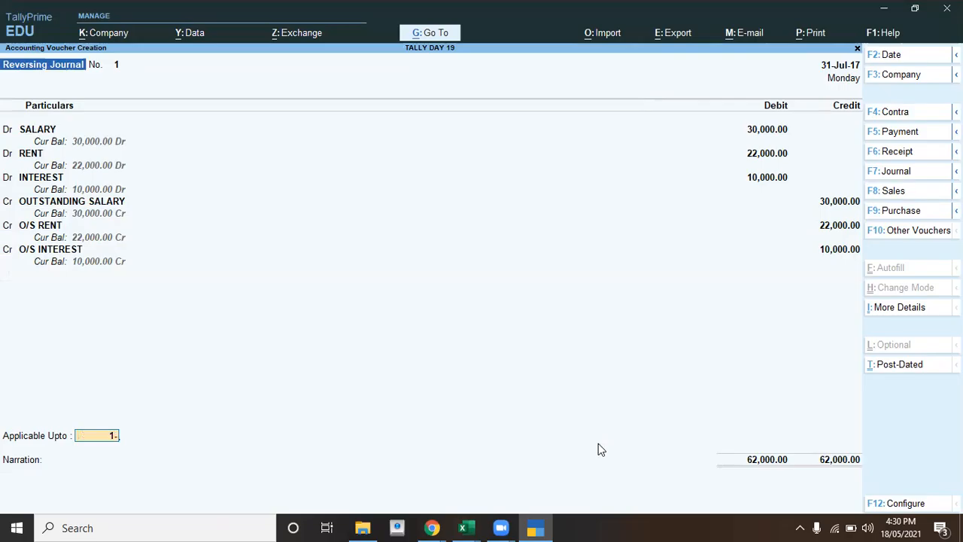
pyautogui.write('8')
pyautogui.press('Return')
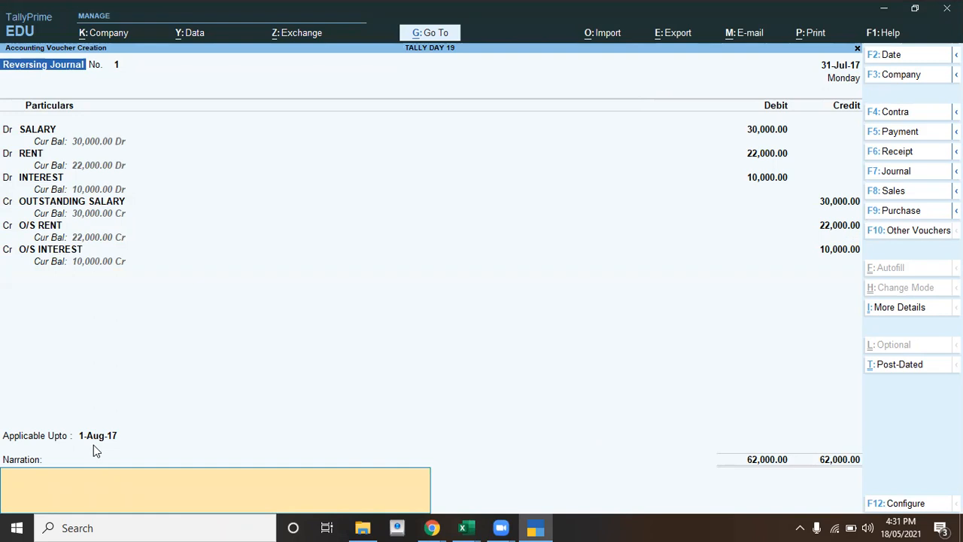
pyautogui.press('Return')
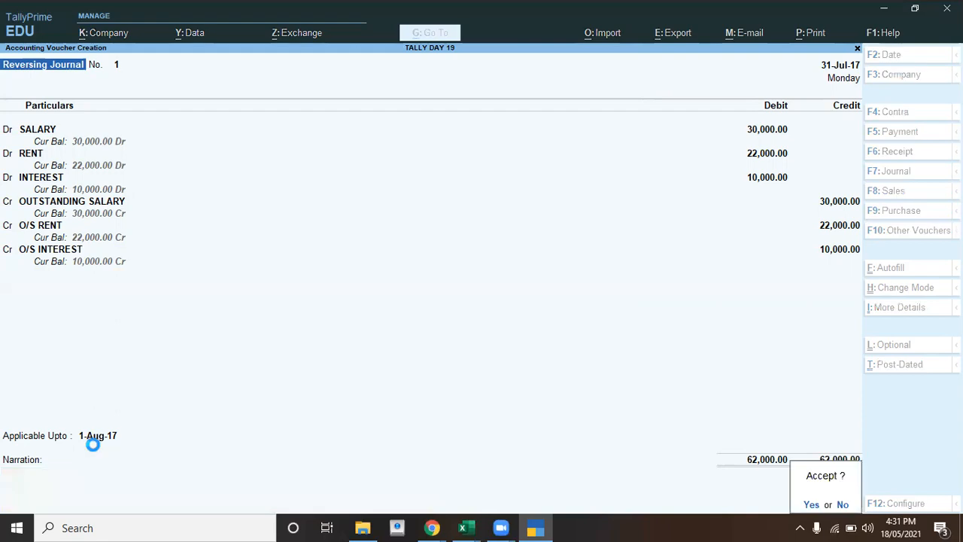
pyautogui.press('Return')
# Switch to the Excel exercise sheet and read item 7 about viewing the P/L and balance sheet through a scenario
pyautogui.hotkey('alt', 'Tab')
pyautogui.press('Down')
pyautogui.press('Down')
pyautogui.press('Down')
pyautogui.press('Down')
pyautogui.press('Down')
pyautogui.press('Up')
pyautogui.press('Up')
pyautogui.press('Up')
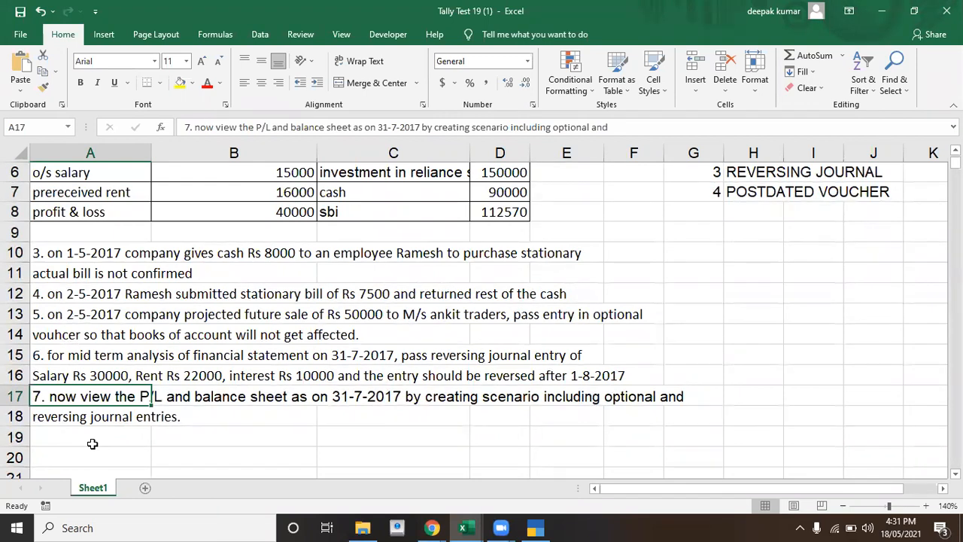
# Switch back to TallyPrime, view the balance sheet in detail and examine the ledgers under O/S EXPENSE
pyautogui.hotkey('alt', 'Tab')
pyautogui.press('Escape')
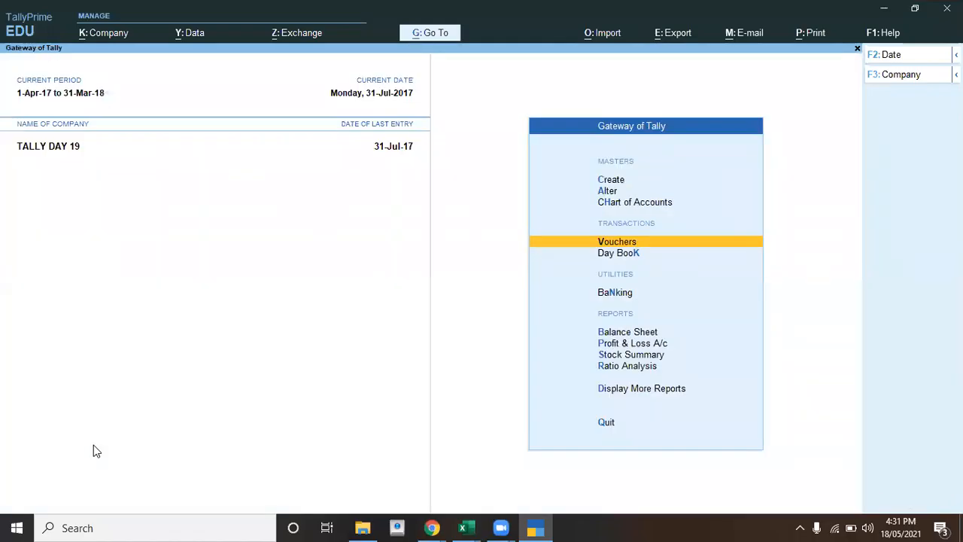
pyautogui.press('b')
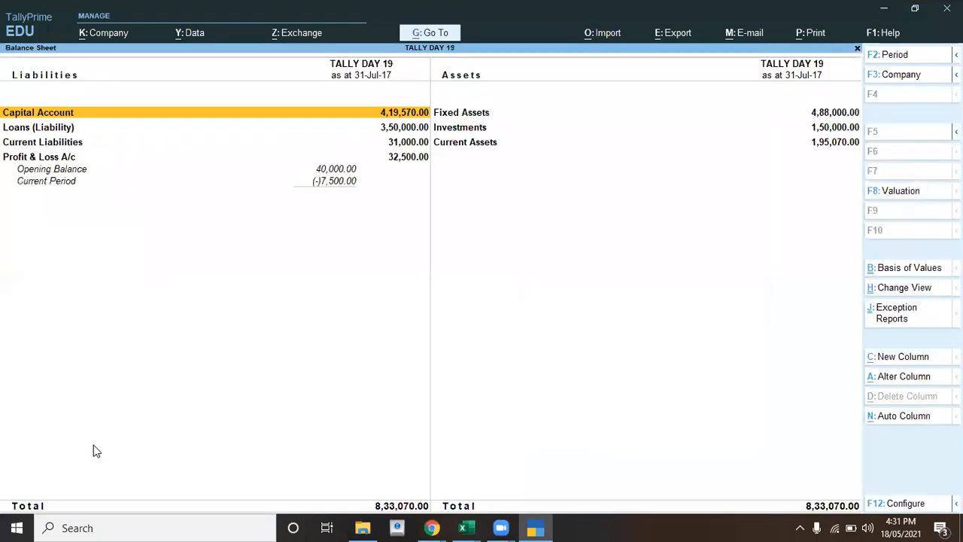
pyautogui.hotkey('alt', 'F5')
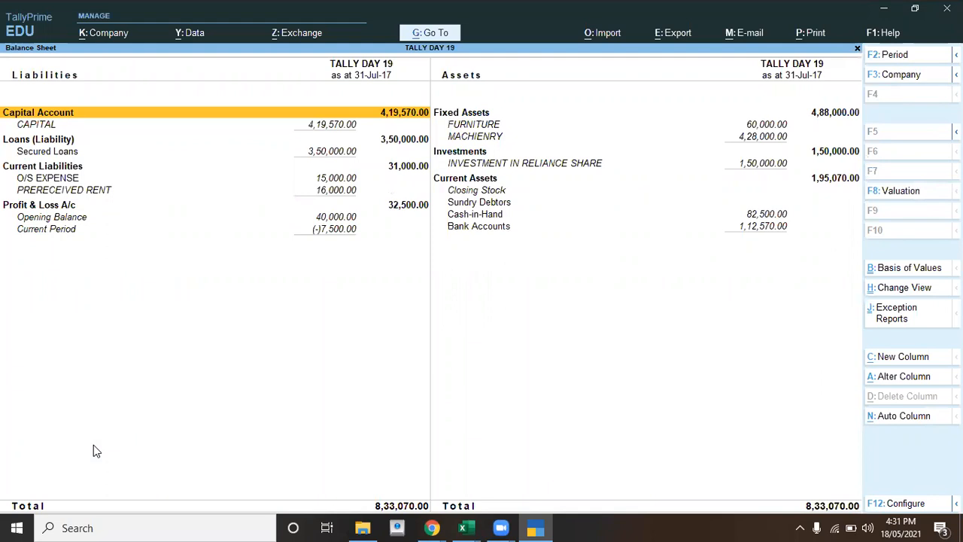
pyautogui.press('Down')
pyautogui.press('Down')
pyautogui.press('Down')
pyautogui.press('Down')
pyautogui.press('Down')
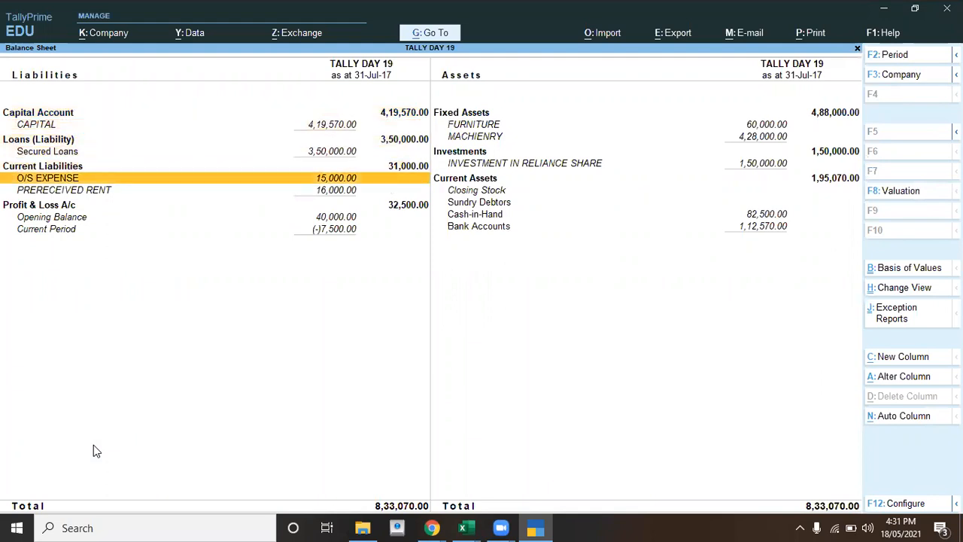
pyautogui.press('Return')
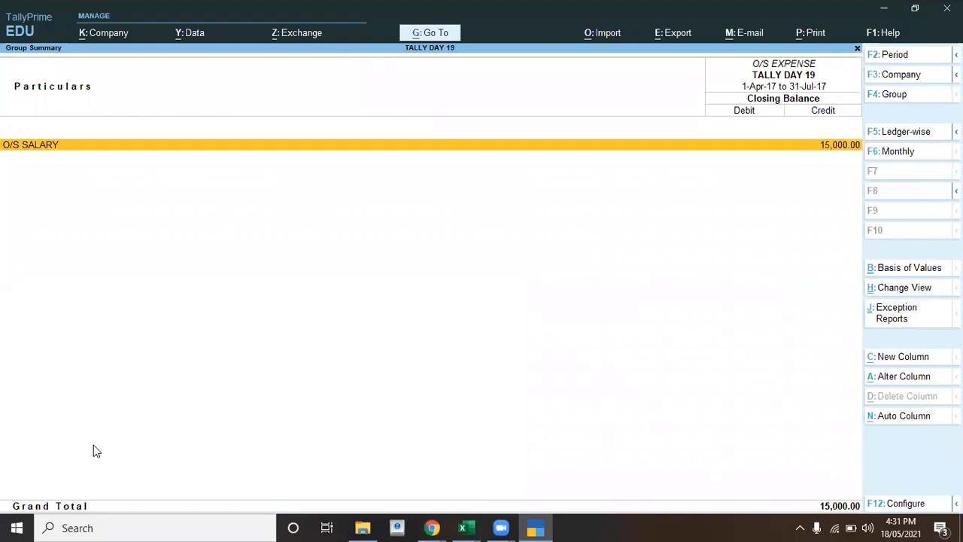
# Examine the monthly summary of the PRERECEIVED RENT ledger, and return to the Gateway of Tally
pyautogui.press('Escape')
pyautogui.press('Down')
pyautogui.press('Return')
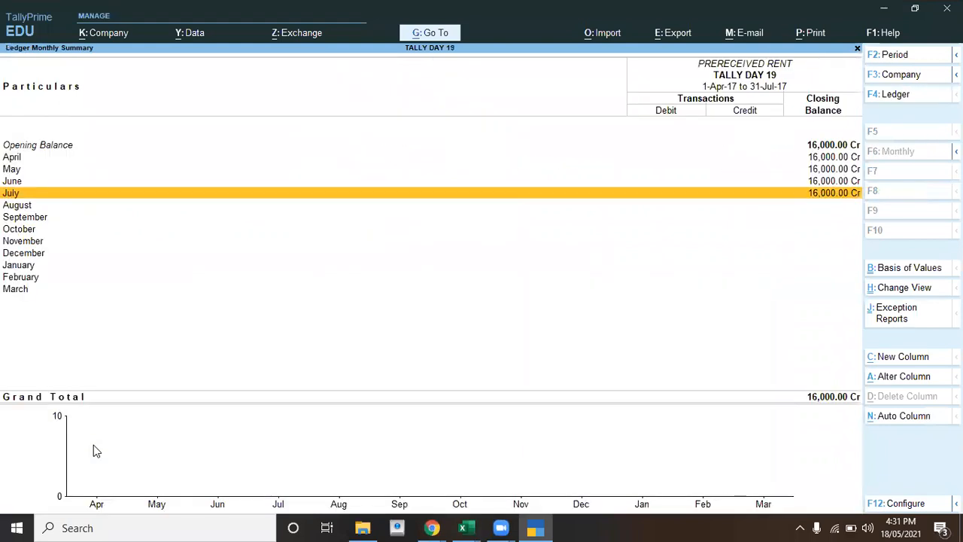
pyautogui.press('Escape')
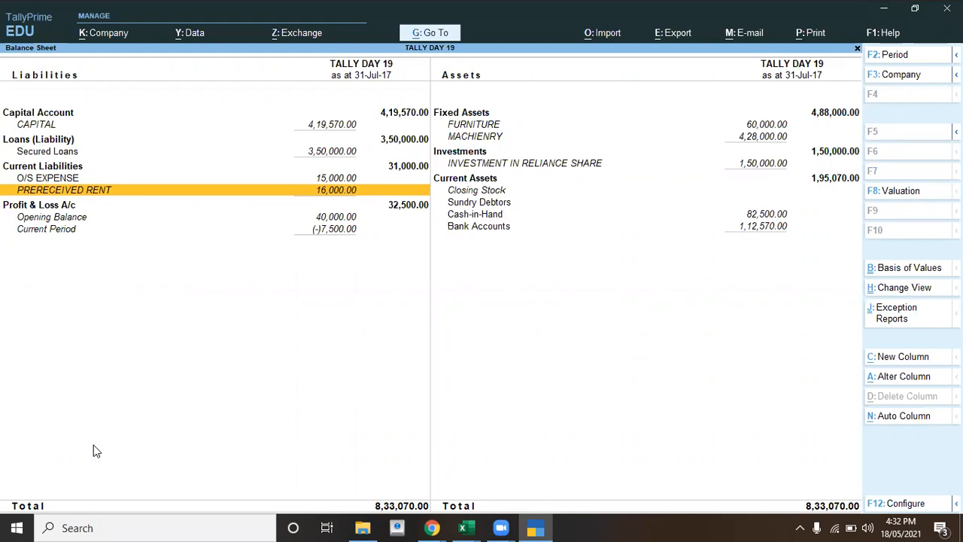
pyautogui.press('Escape')
pyautogui.press('Escape')
pyautogui.press('n')
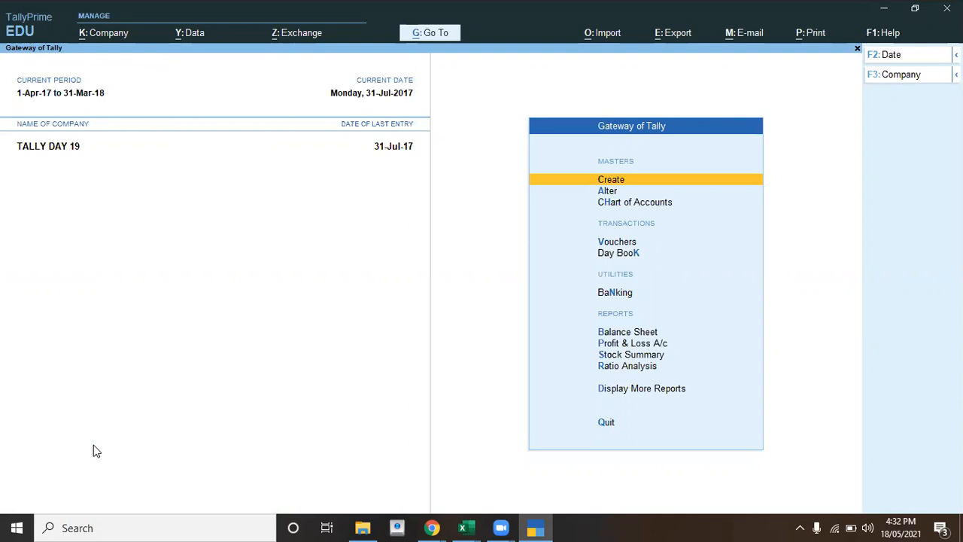
# Start a new Scenario master named MID TERM ANALYSIS with actuals included
pyautogui.press('Return')
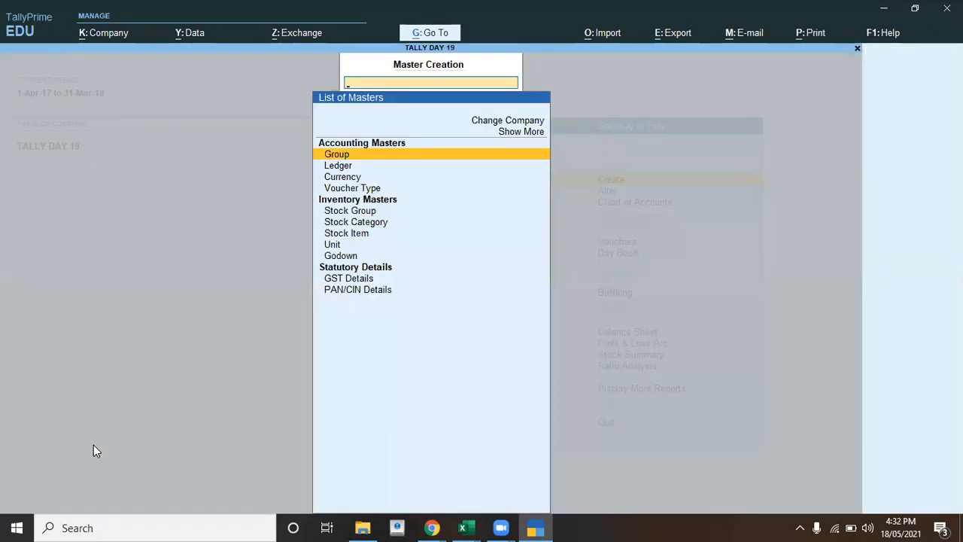
pyautogui.press('Up')
pyautogui.press('Up')
pyautogui.press('Return')
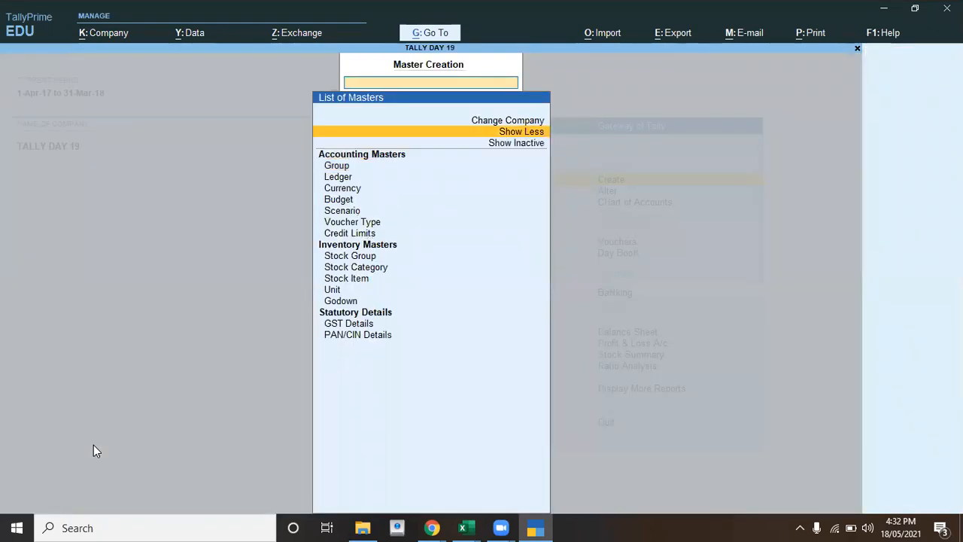
pyautogui.press('Down')
pyautogui.press('Down')
pyautogui.press('Down')
pyautogui.press('Down')
pyautogui.press('Down')
pyautogui.press('Down')
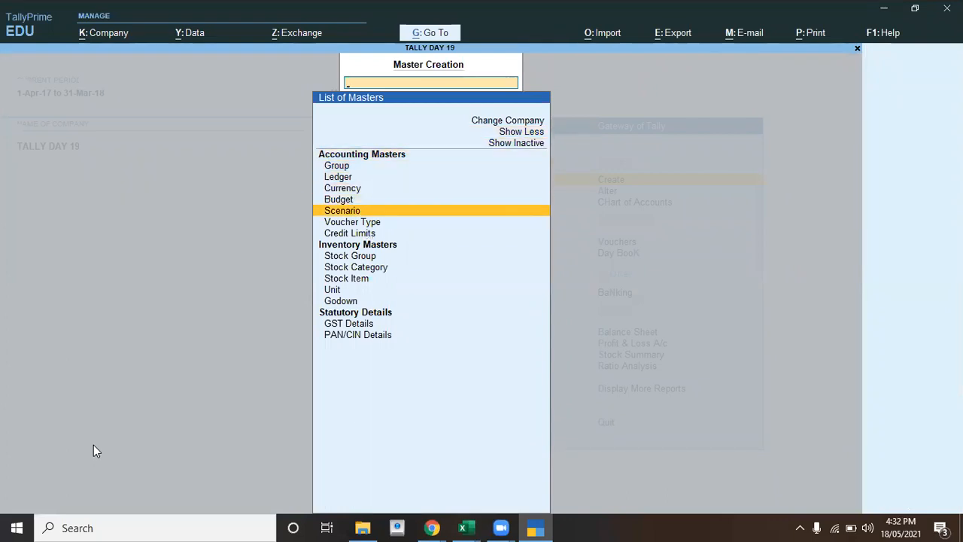
pyautogui.press('Return')
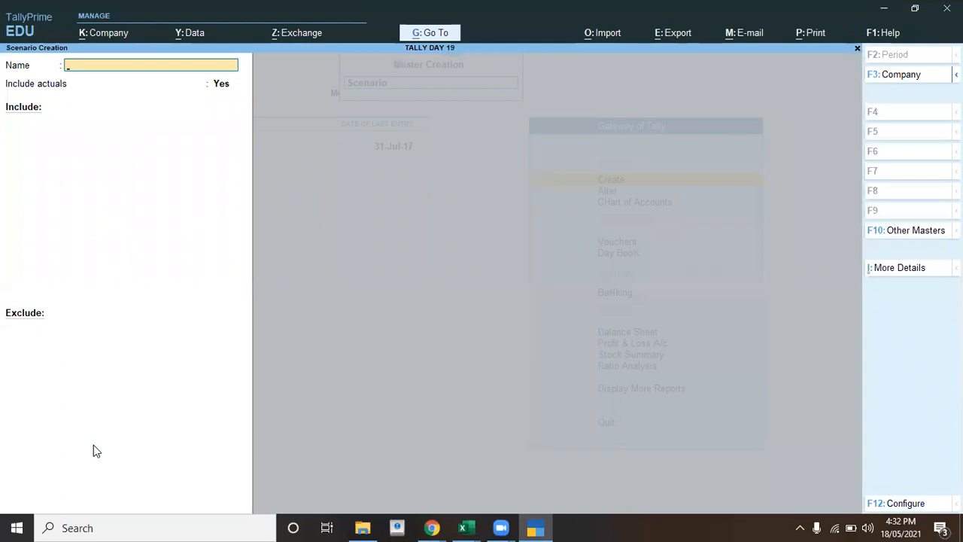
pyautogui.write('MID TERM ANALYSIS')
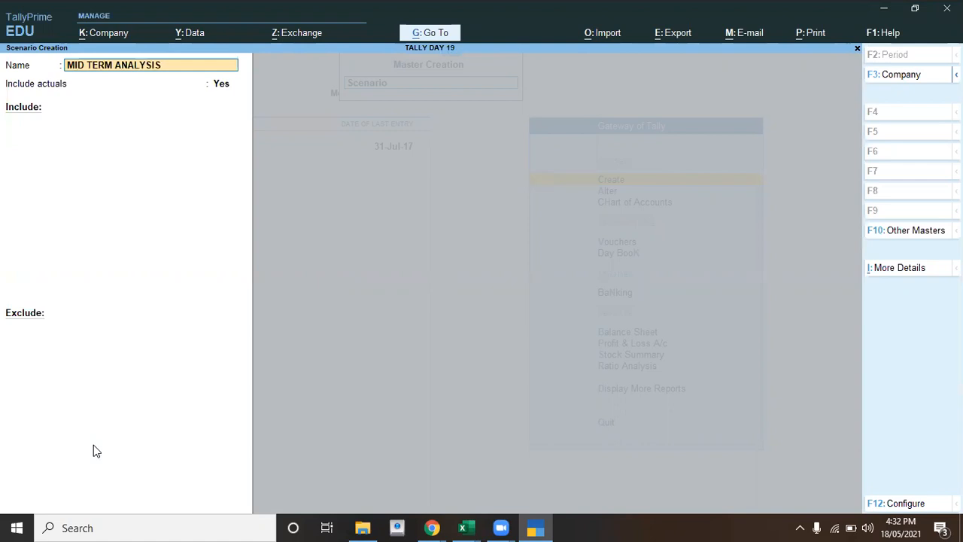
pyautogui.press('Return')
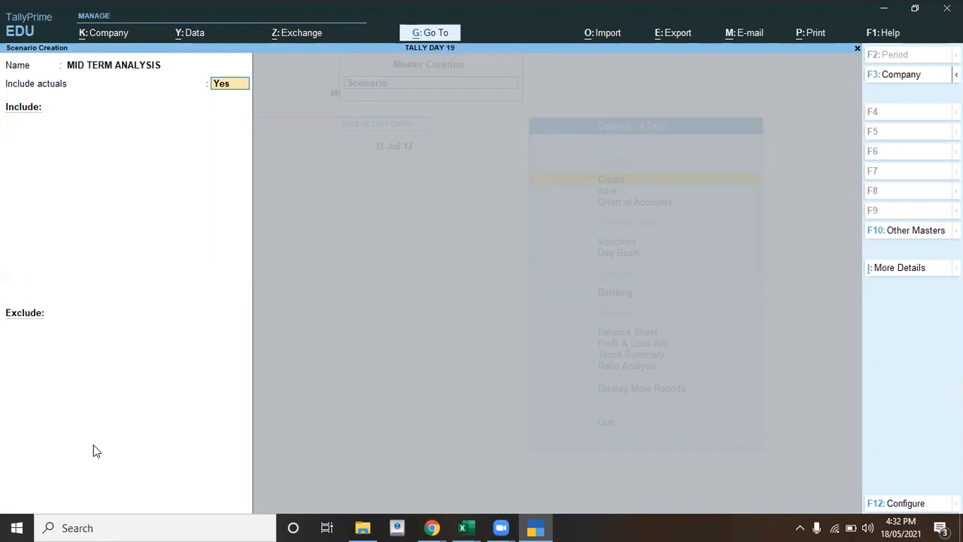
pyautogui.press('Return')
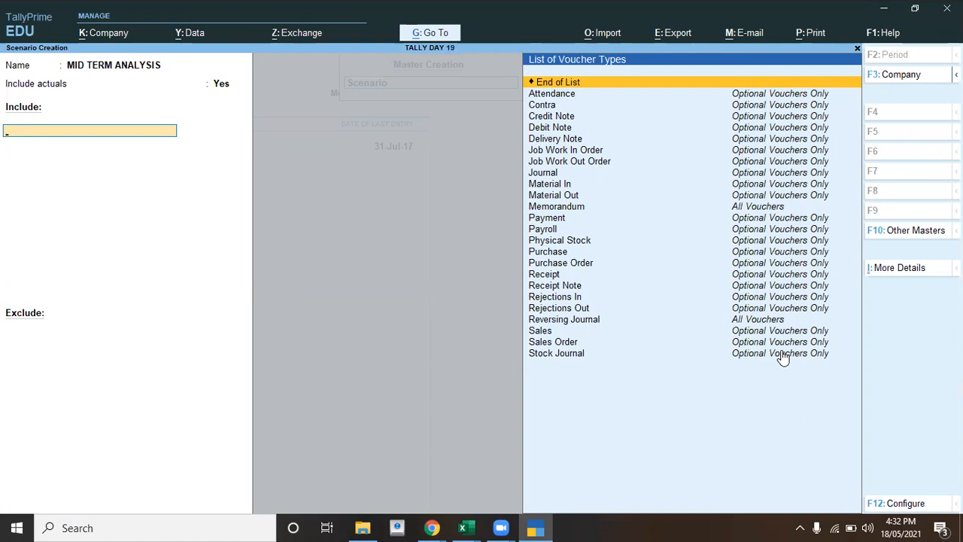
# Include the optional Sales vouchers in the MID TERM ANALYSIS scenario
pyautogui.press('Down')
pyautogui.press('Down')
pyautogui.press('Down')
pyautogui.press('Down')
pyautogui.press('Down')
pyautogui.press('Down')
pyautogui.press('Down')
pyautogui.press('Down')
pyautogui.press('Down')
pyautogui.press('Down')
pyautogui.press('Down')
pyautogui.press('Down')
pyautogui.press('Down')
pyautogui.press('Down')
pyautogui.press('Down')
pyautogui.press('Down')
pyautogui.press('Down')
pyautogui.press('Down')
pyautogui.press('Down')
pyautogui.press('Down')
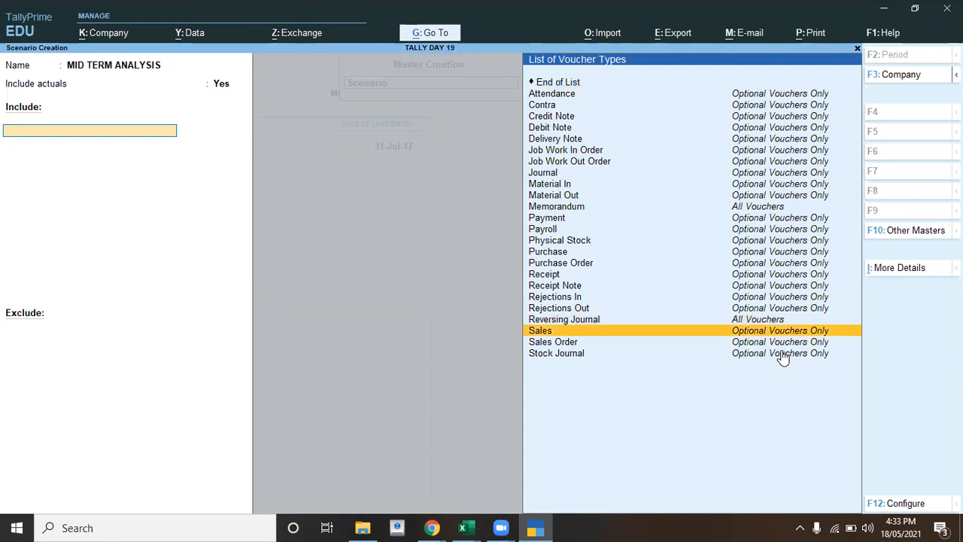
pyautogui.press('Return')
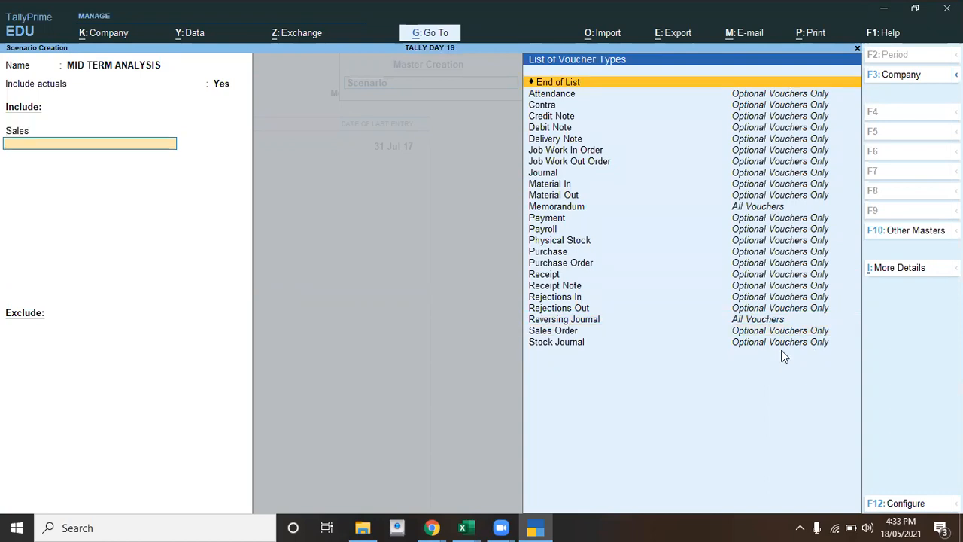
# Add the Reversing Journal voucher type to the scenario's included vouchers
pyautogui.press('Down')
pyautogui.press('Down')
pyautogui.press('Down')
pyautogui.press('Down')
pyautogui.press('Down')
pyautogui.press('Down')
pyautogui.press('Down')
pyautogui.press('Down')
pyautogui.press('Down')
pyautogui.press('Down')
pyautogui.press('Down')
pyautogui.press('Down')
pyautogui.press('Down')
pyautogui.press('Down')
pyautogui.press('Down')
pyautogui.press('Down')
pyautogui.press('Down')
pyautogui.press('Down')
pyautogui.press('Down')
pyautogui.press('Down')
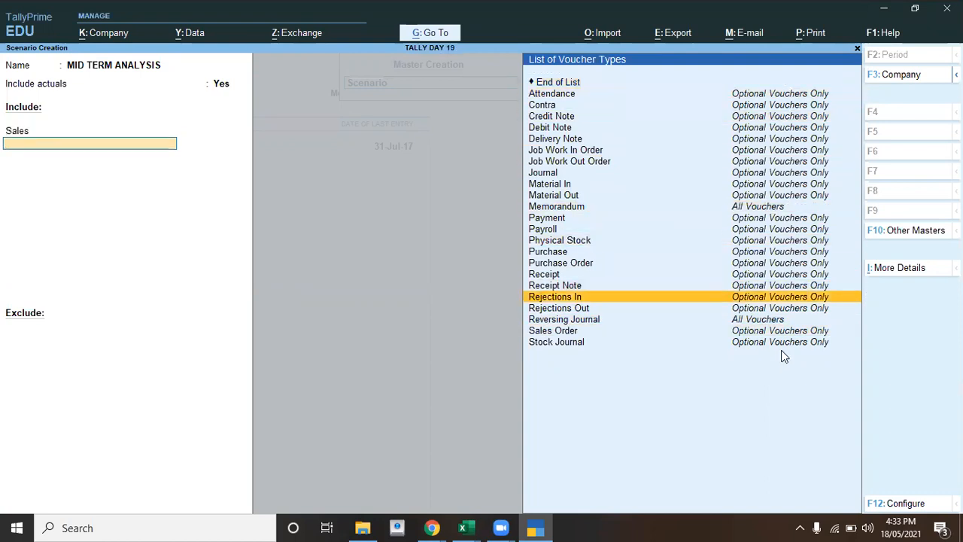
pyautogui.press('Return')
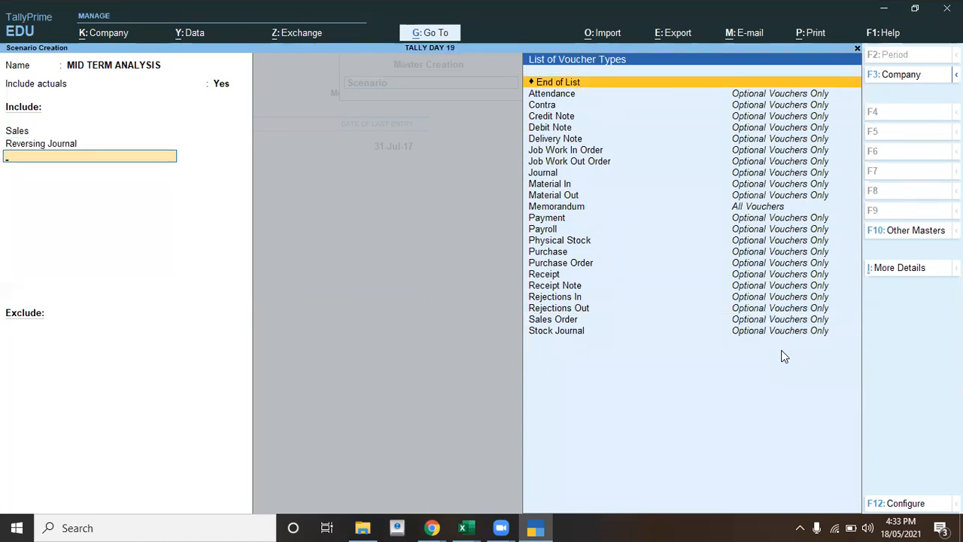
pyautogui.press('Down')
pyautogui.press('Down')
pyautogui.press('Down')
pyautogui.press('Down')
pyautogui.press('Down')
pyautogui.press('Down')
pyautogui.press('Down')
pyautogui.press('Down')
pyautogui.press('Down')
pyautogui.press('Down')
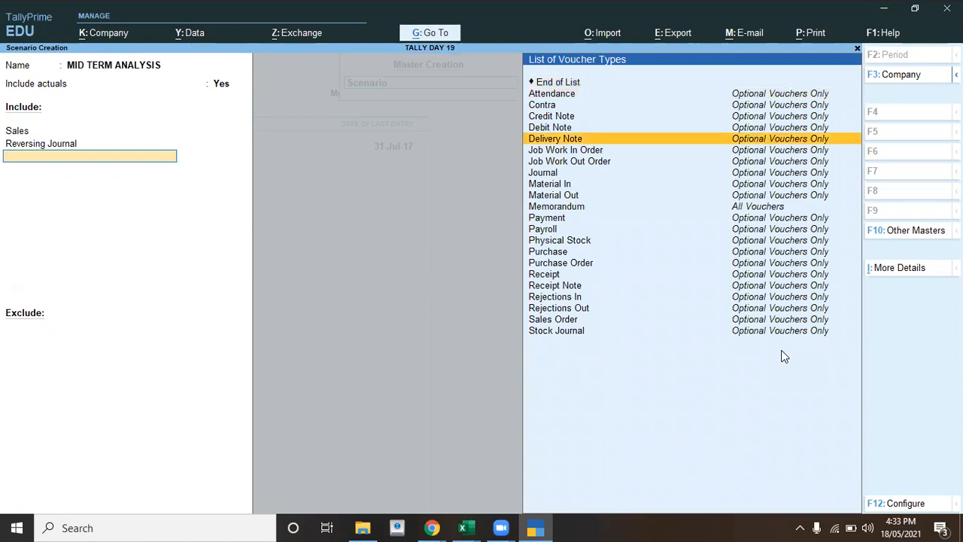
pyautogui.press('Down')
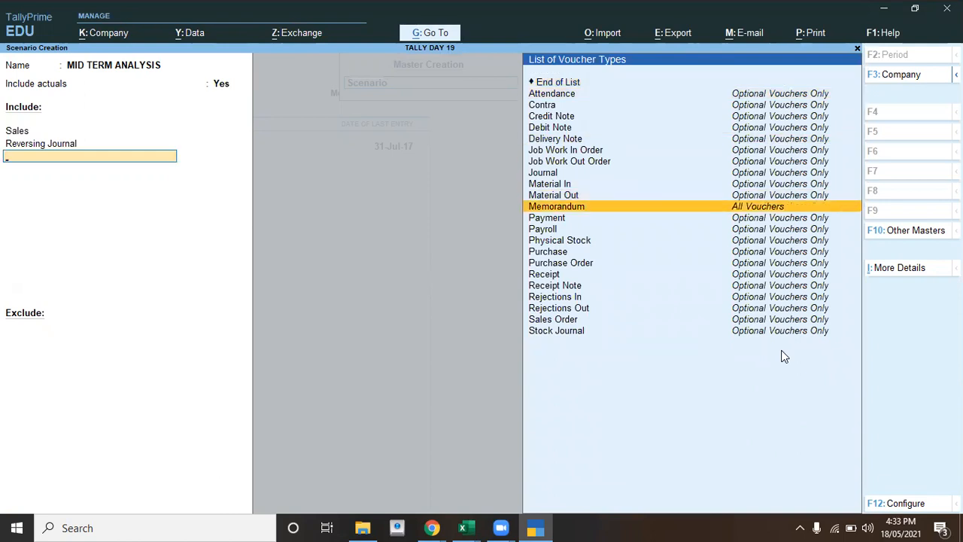
pyautogui.press('Up')
pyautogui.press('Up')
pyautogui.press('Up')
pyautogui.press('Up')
pyautogui.press('Up')
pyautogui.press('Up')
pyautogui.press('Up')
pyautogui.press('Up')
pyautogui.press('Up')
pyautogui.press('Up')
pyautogui.press('Up')
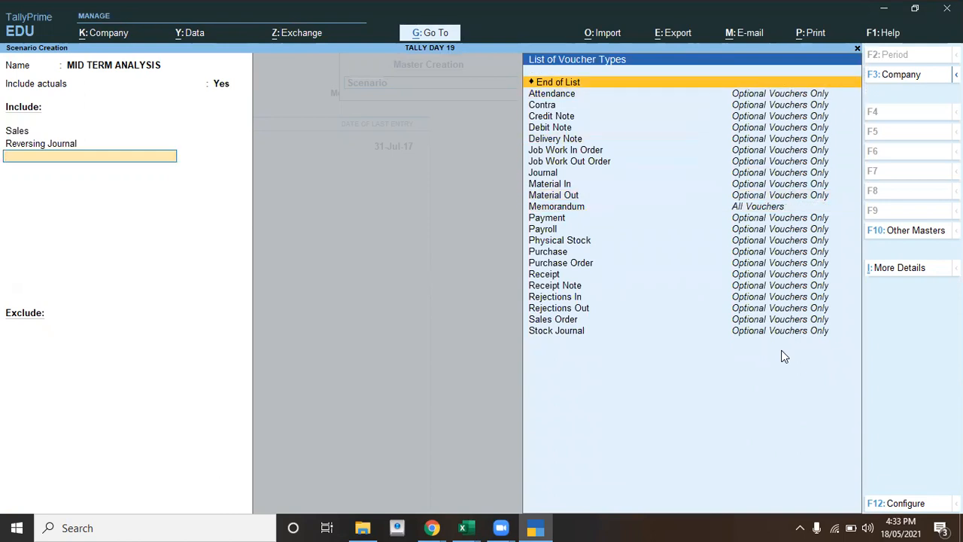
# End the included voucher list, leave the exclusions empty, save the scenario and return to the Gateway of Tally
pyautogui.press('Return')
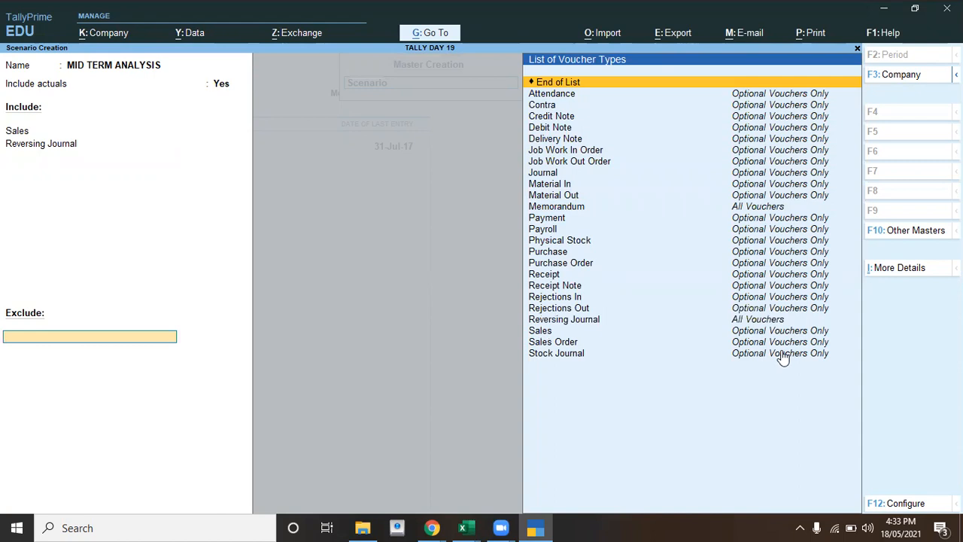
pyautogui.press('Return')
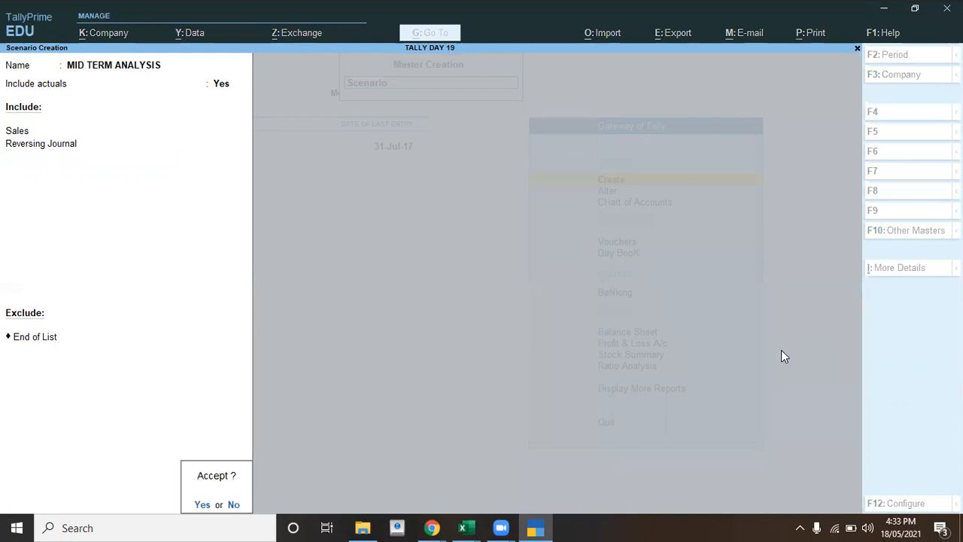
pyautogui.press('Return')
pyautogui.press('Escape')
pyautogui.press('Return')
pyautogui.press('Escape')
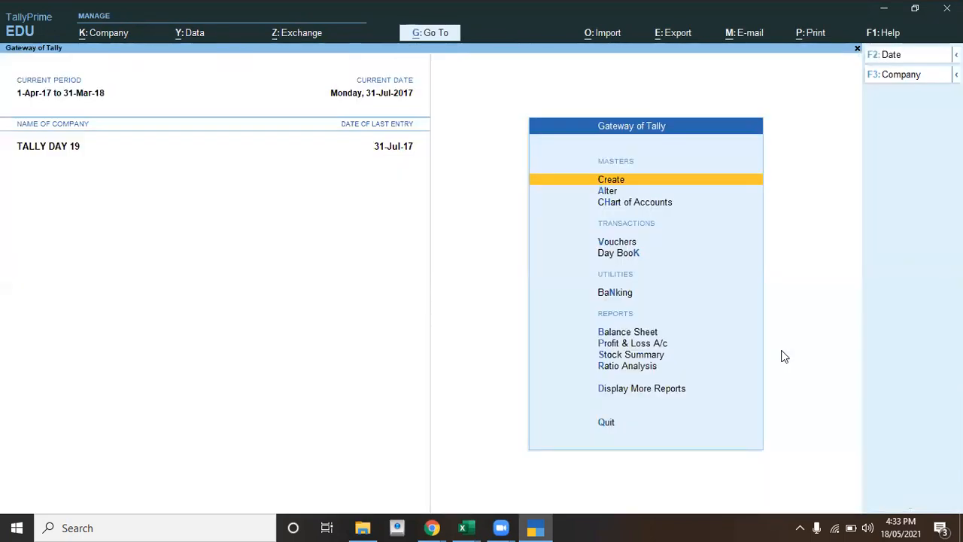
pyautogui.press('Escape')
pyautogui.press('Escape')
# Open the Balance Sheet report of TALLY DAY 19
pyautogui.press('Down')
pyautogui.press('Down')
pyautogui.press('Down')
pyautogui.press('Down')
pyautogui.press('Down')
pyautogui.press('Down')
pyautogui.press('Down')
pyautogui.press('Up')
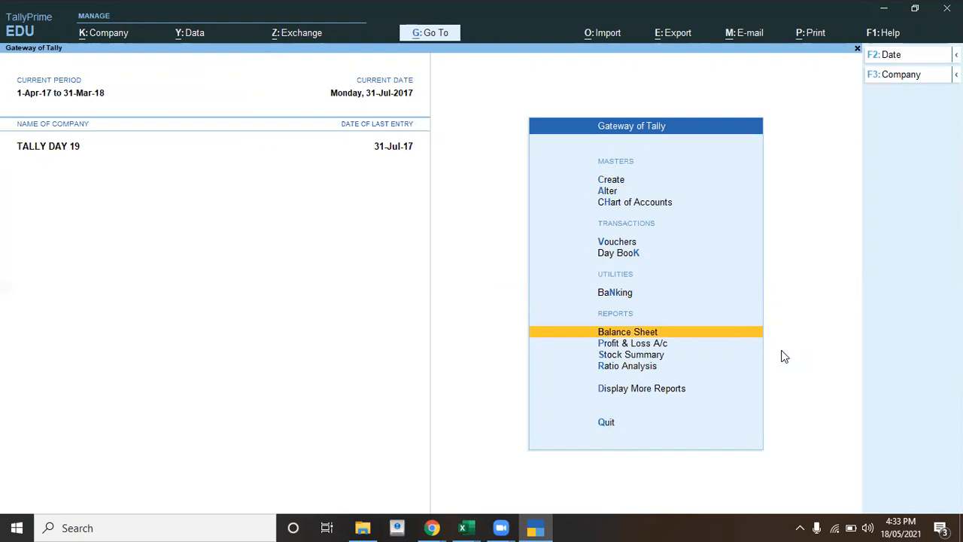
pyautogui.press('Return')
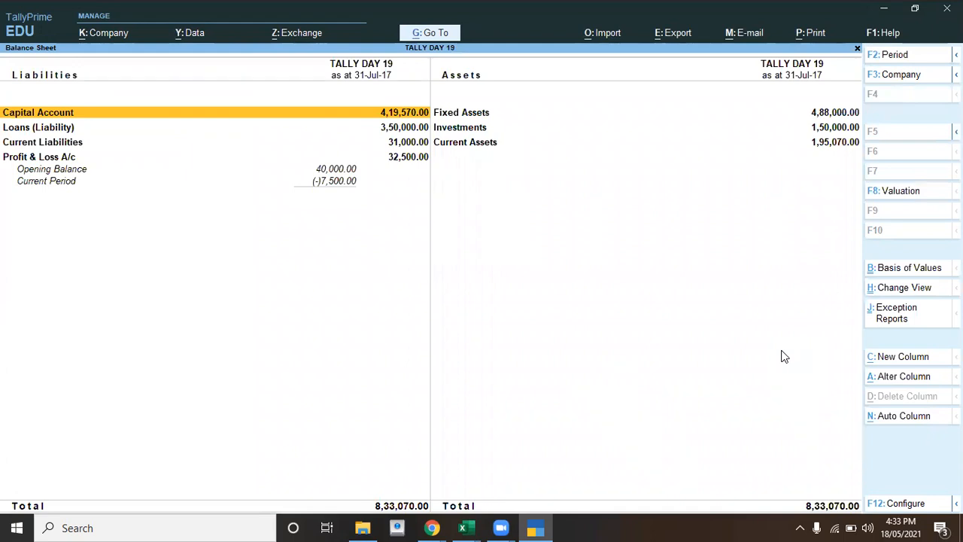
# Add a Balance Sheet column from 1-Apr-17 to 31-Jul-17 with Default stock valuation, MID TERM ANALYSIS values and no variance
pyautogui.press('alt')
pyautogui.hotkey('alt', 'c')
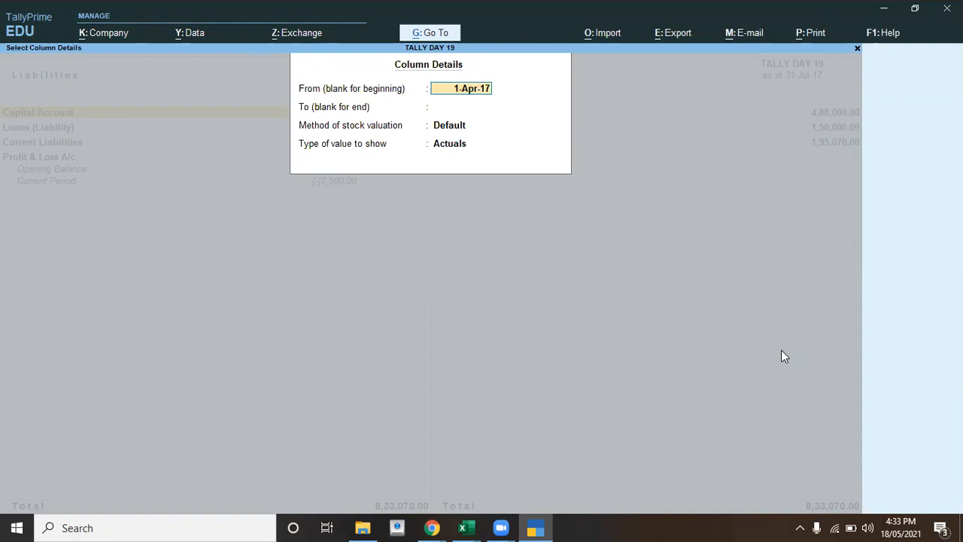
pyautogui.press('Return')
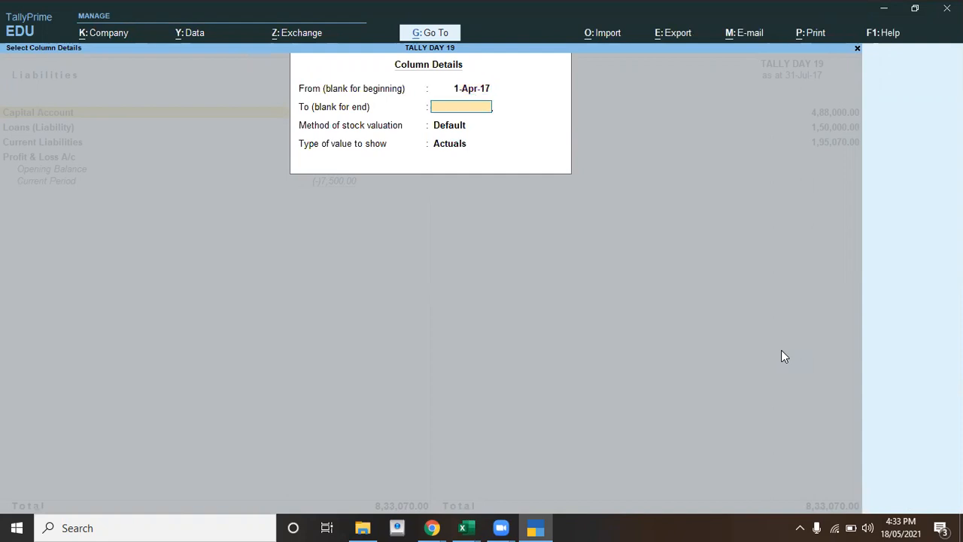
pyautogui.write('31-7')
pyautogui.press('Return')
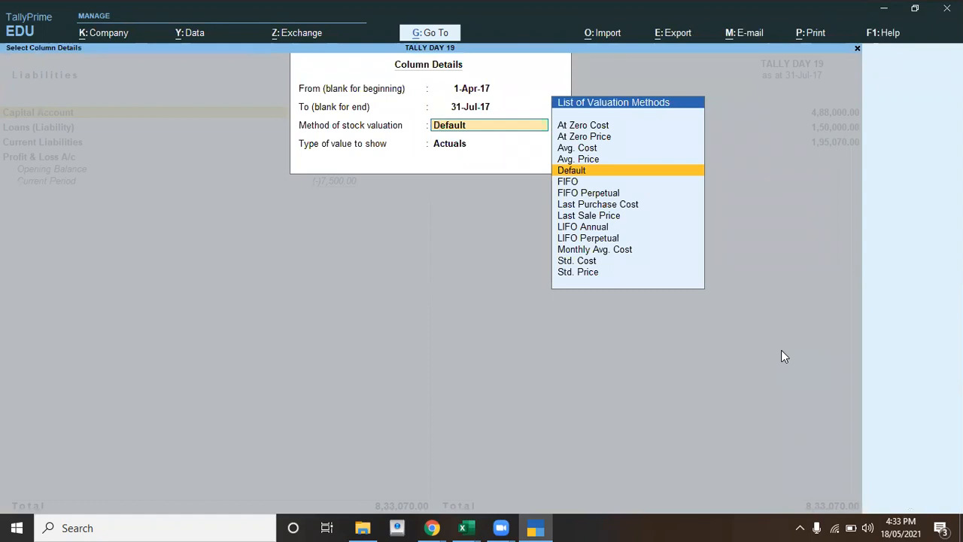
pyautogui.press('Return')
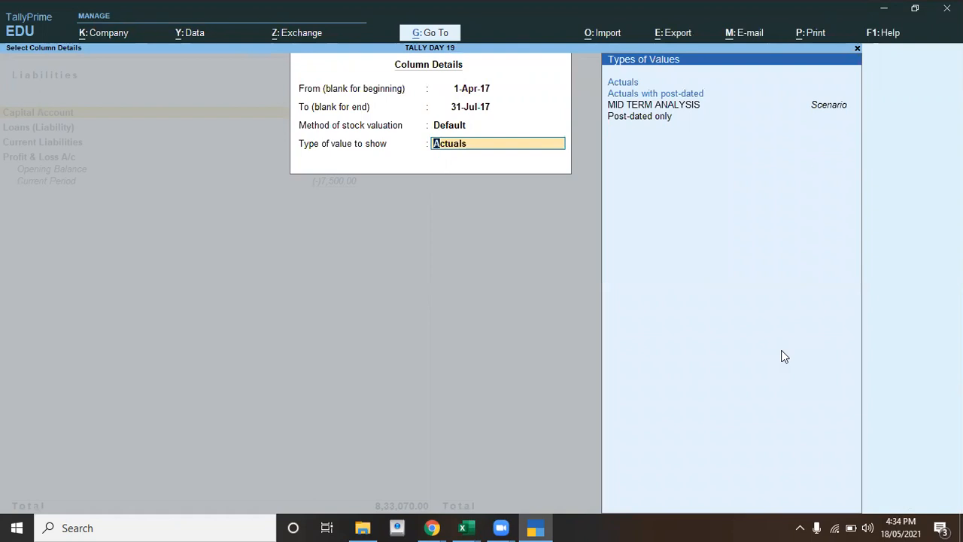
pyautogui.press('Down')
pyautogui.press('Down')
pyautogui.press('Down')
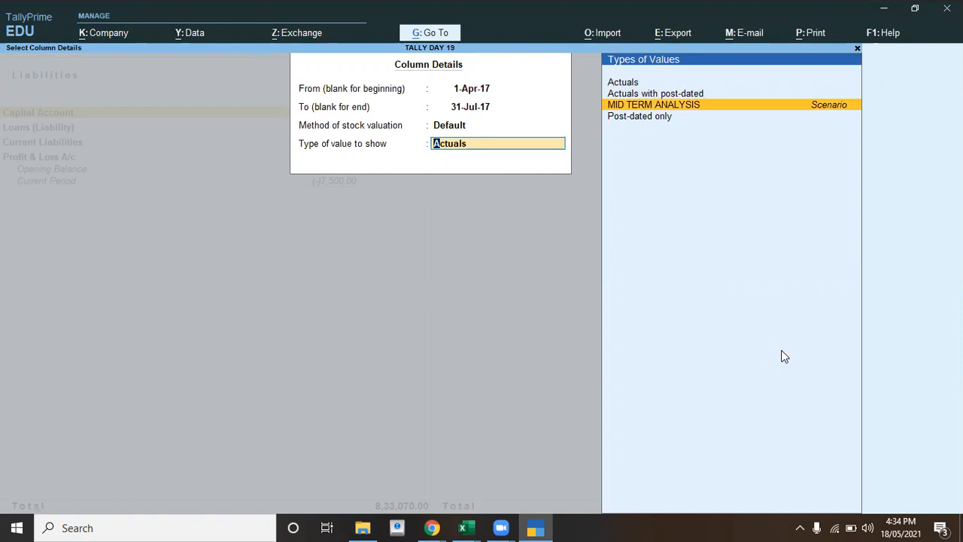
pyautogui.press('Return')
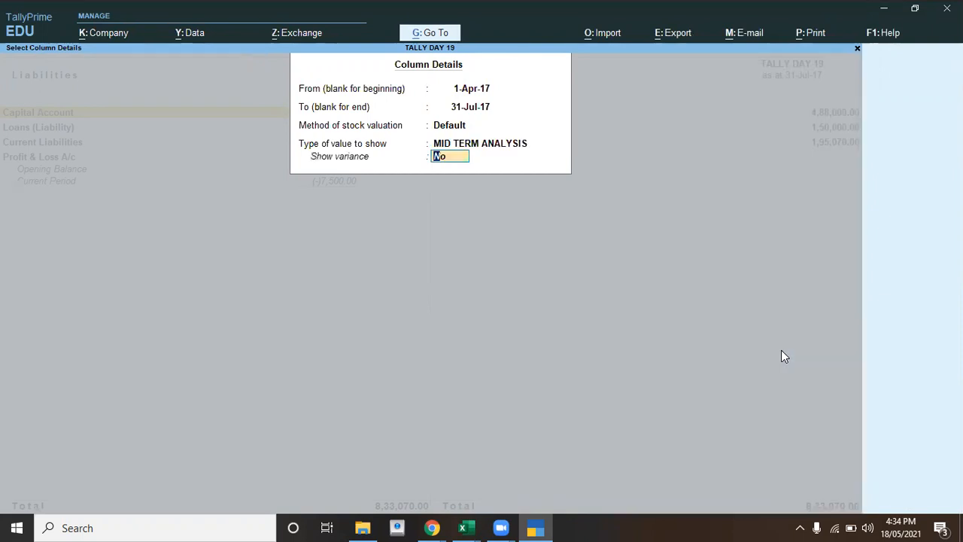
pyautogui.press('Return')
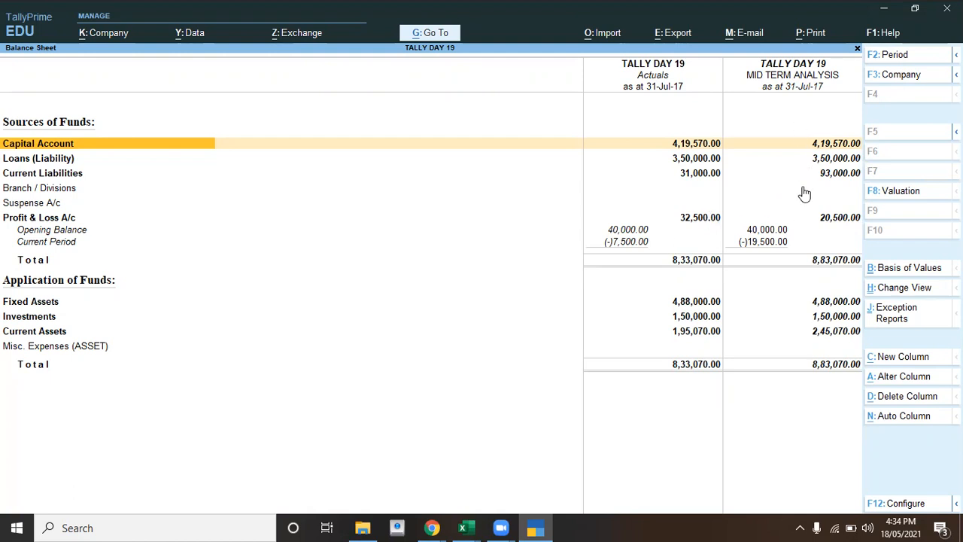
# Compare the Actuals and MID TERM ANALYSIS figures for Capital Account, Loans (Liability) and Current Liabilities
pyautogui.press('Right')
pyautogui.press('Right')
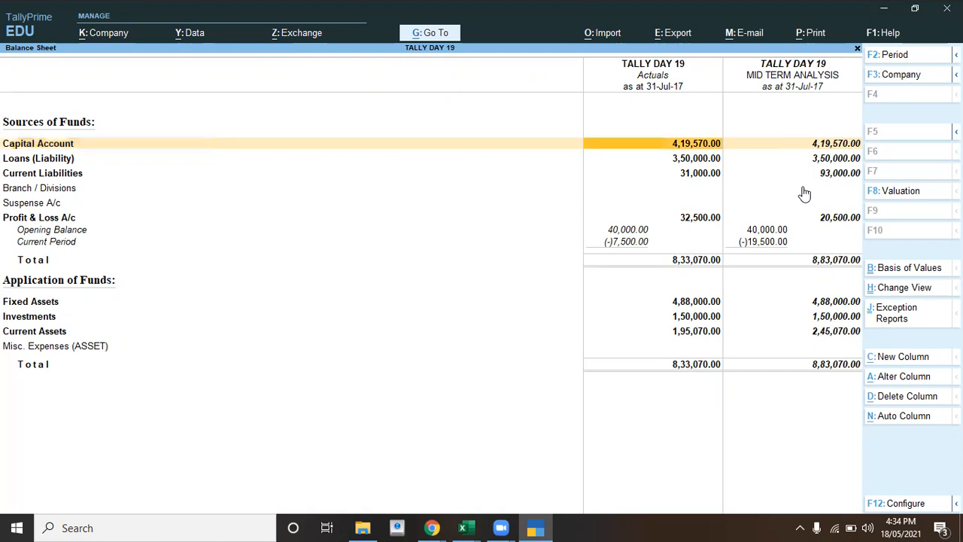
pyautogui.press('Left')
pyautogui.press('Right')
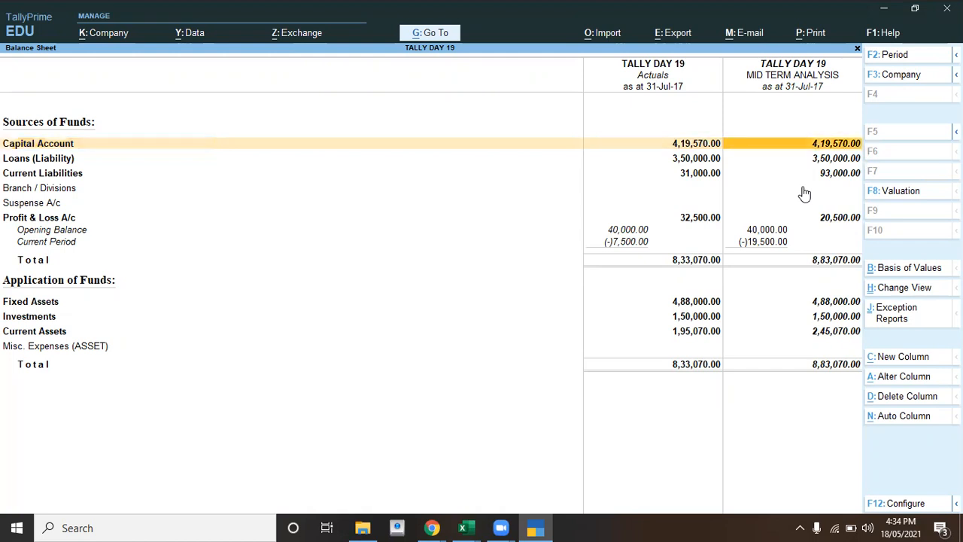
pyautogui.press('Down')
pyautogui.press('Left')
pyautogui.press('Right')
pyautogui.press('Left')
pyautogui.press('Down')
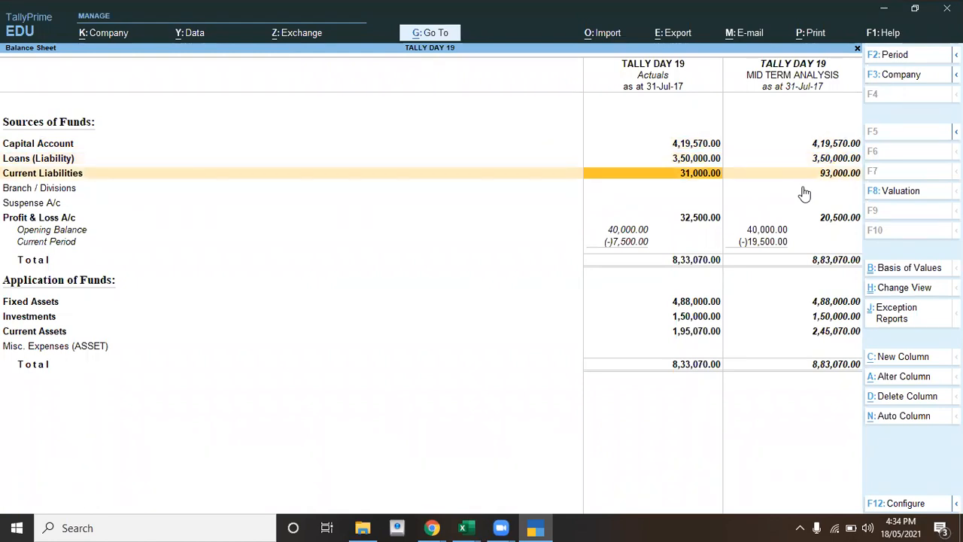
pyautogui.press('Right')
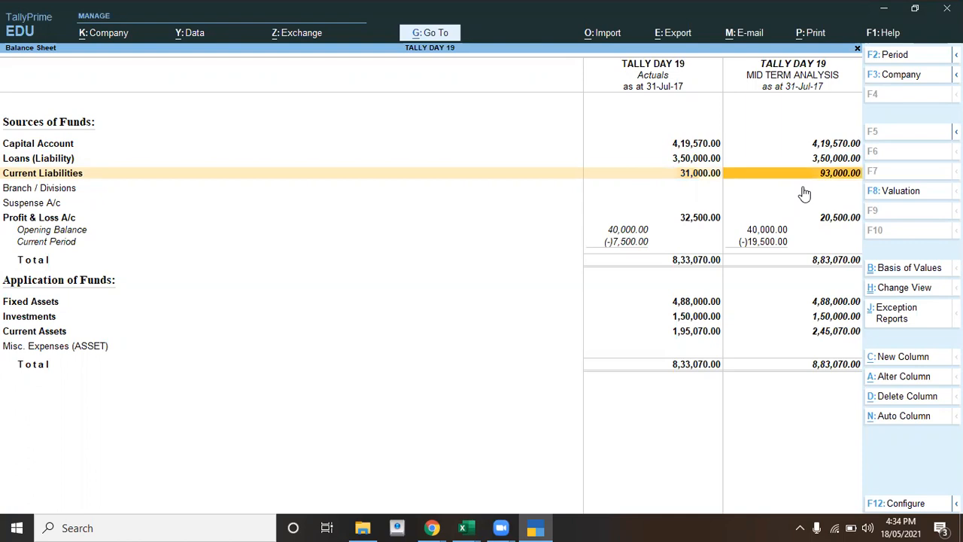
pyautogui.press('Left')
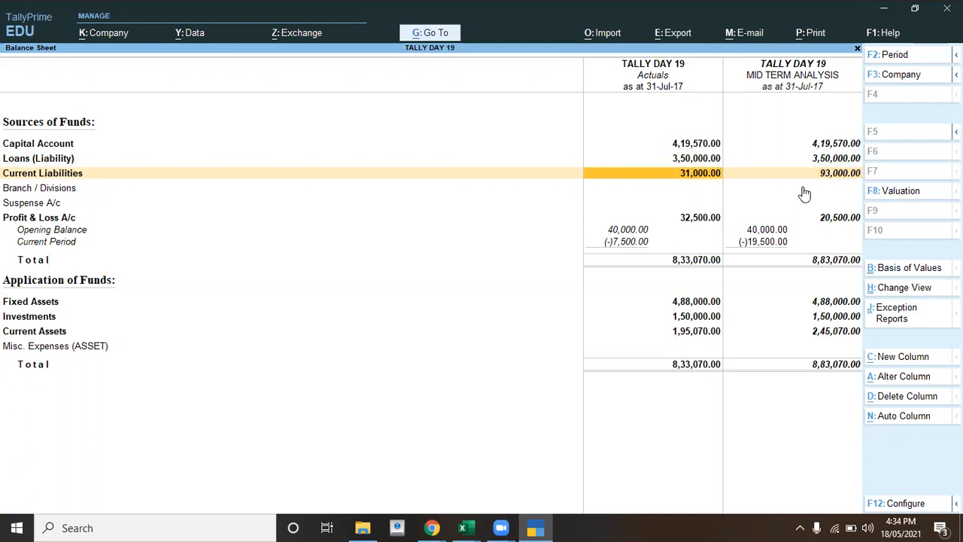
# Examine the Current Liabilities breakdown for Actuals and for MID TERM ANALYSIS, including the scenario's O/S EXPENSE ledgers, and return to the Balance Sheet
pyautogui.press('Return')
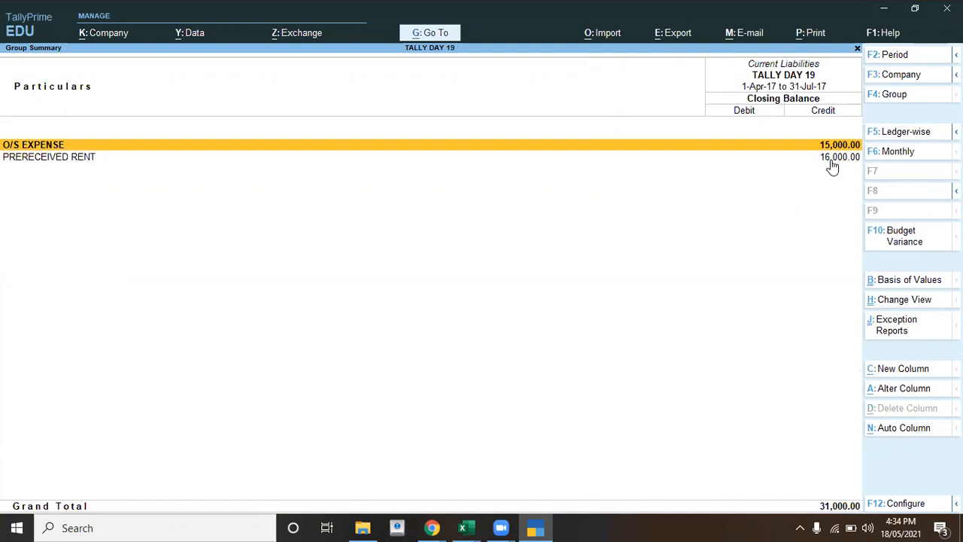
pyautogui.press('Escape')
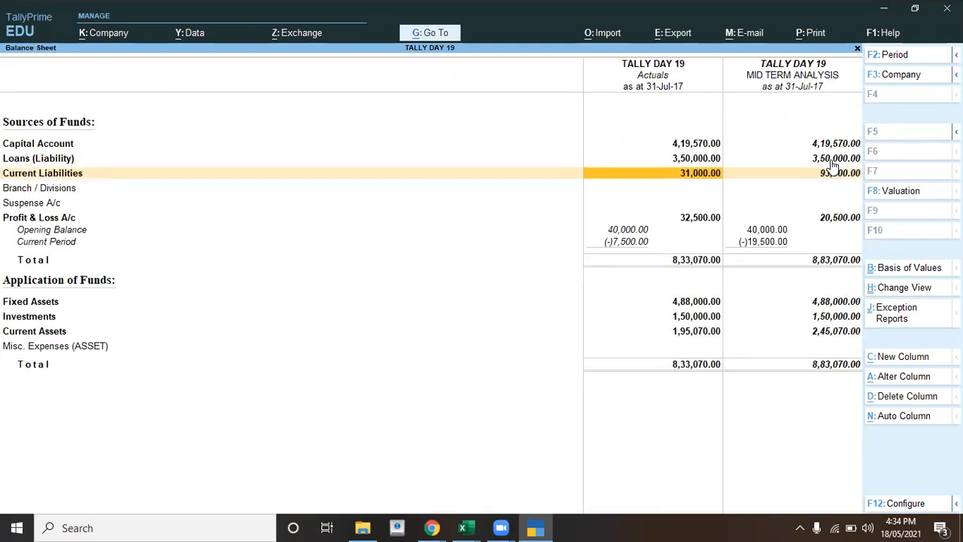
pyautogui.press('Right')
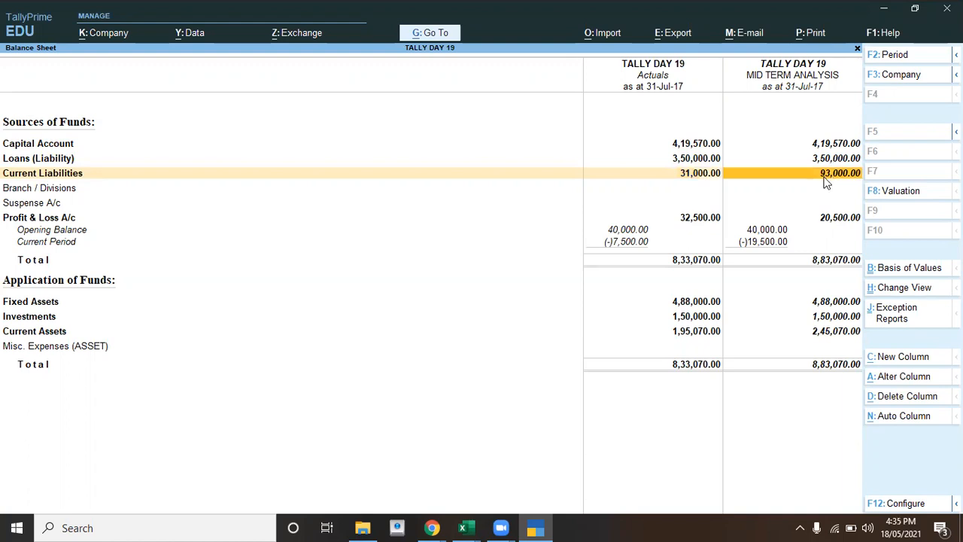
pyautogui.click(825, 183)
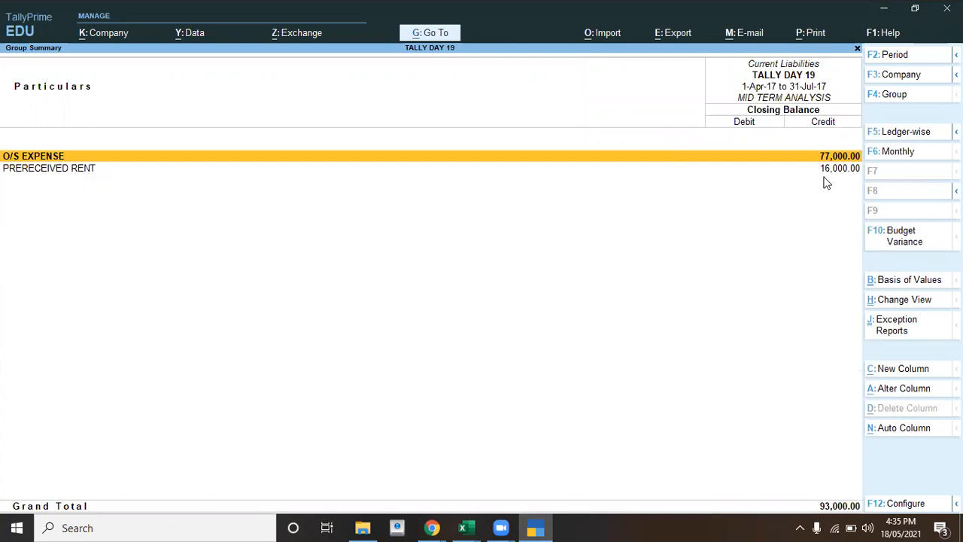
pyautogui.press('Return')
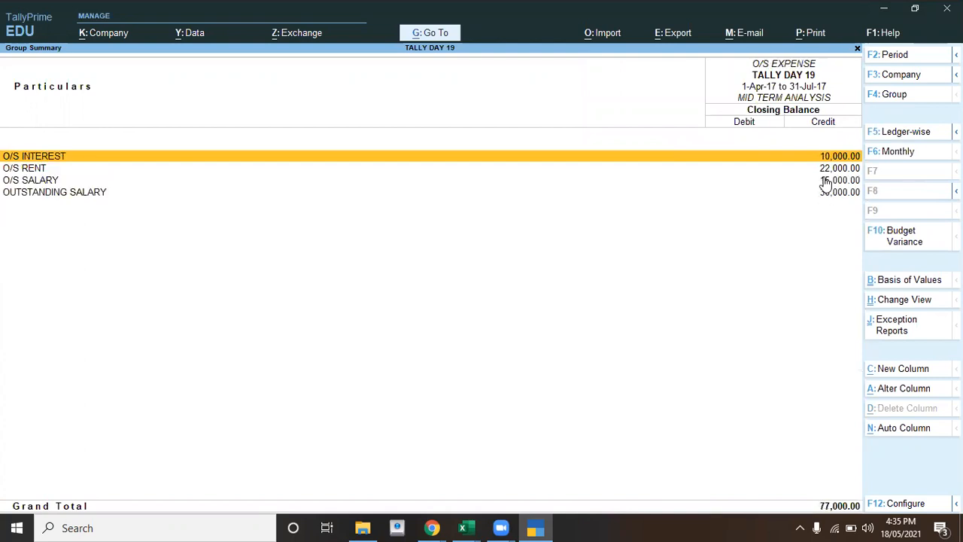
pyautogui.press('Down')
pyautogui.press('Down')
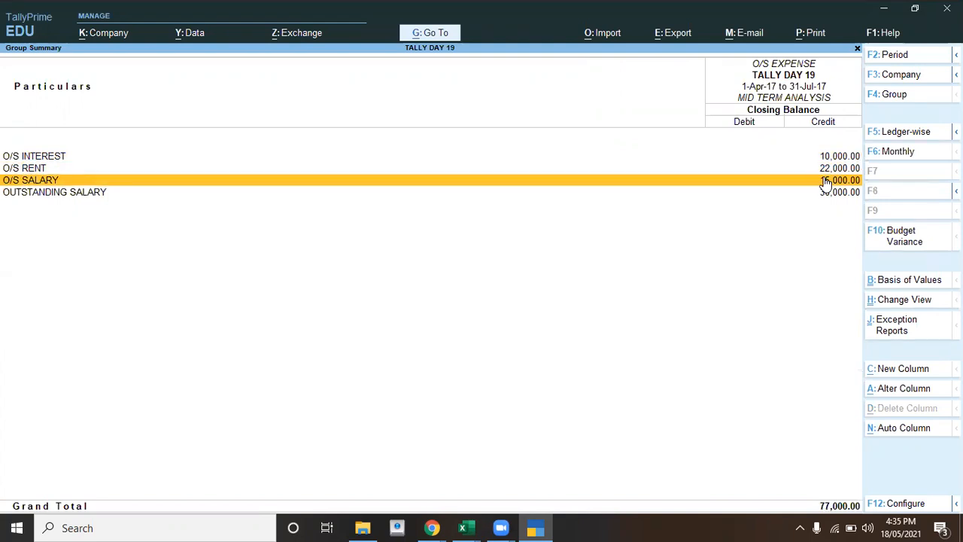
pyautogui.press('Escape')
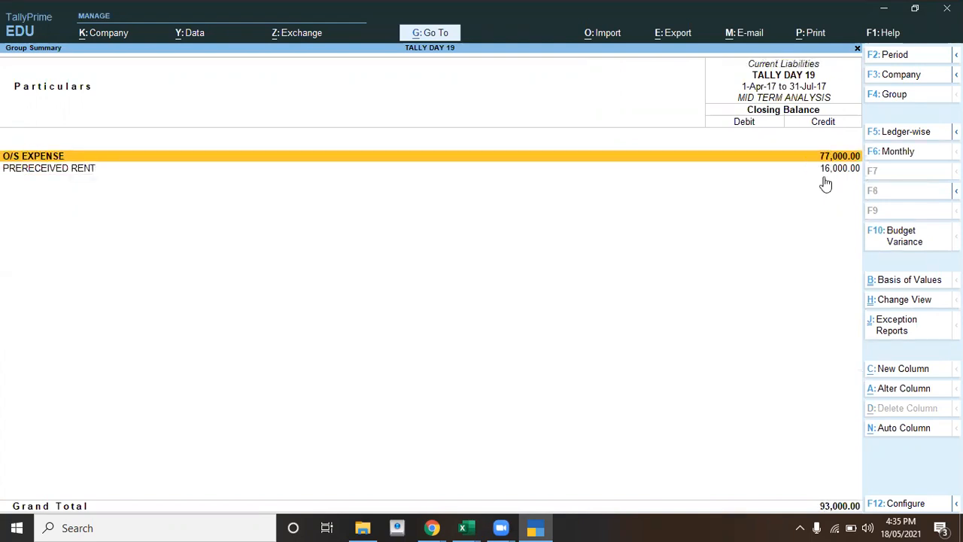
pyautogui.press('Escape')
# Open the Profit & Loss A/c behind the Actuals figure of the Balance Sheet
pyautogui.press('Down')
pyautogui.press('Down')
pyautogui.press('Down')
pyautogui.press('Left')
pyautogui.press('Right')
pyautogui.press('Left')
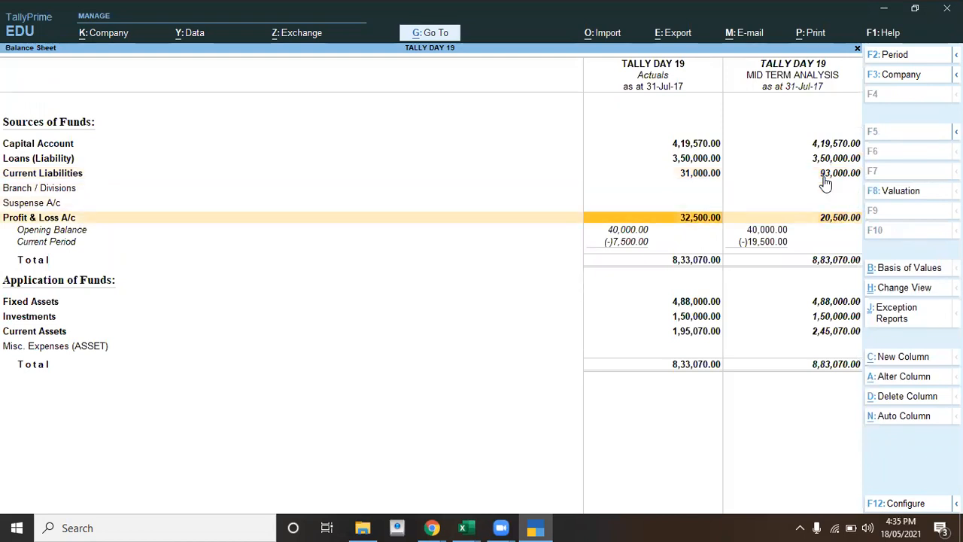
pyautogui.press('Return')
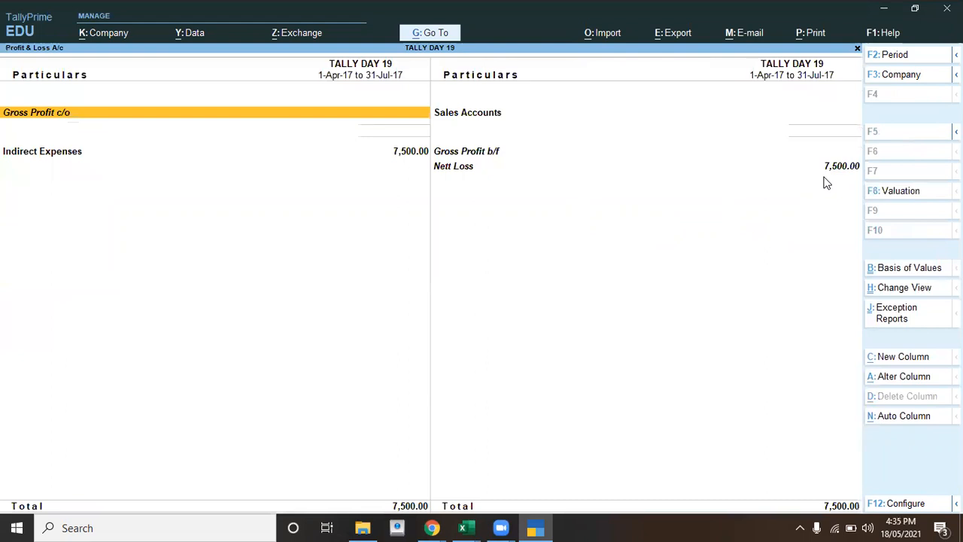
# Show the actual Profit & Loss A/c in detail, examine the Indirect Expenses ledgers and return to the Balance Sheet
pyautogui.press('Down')
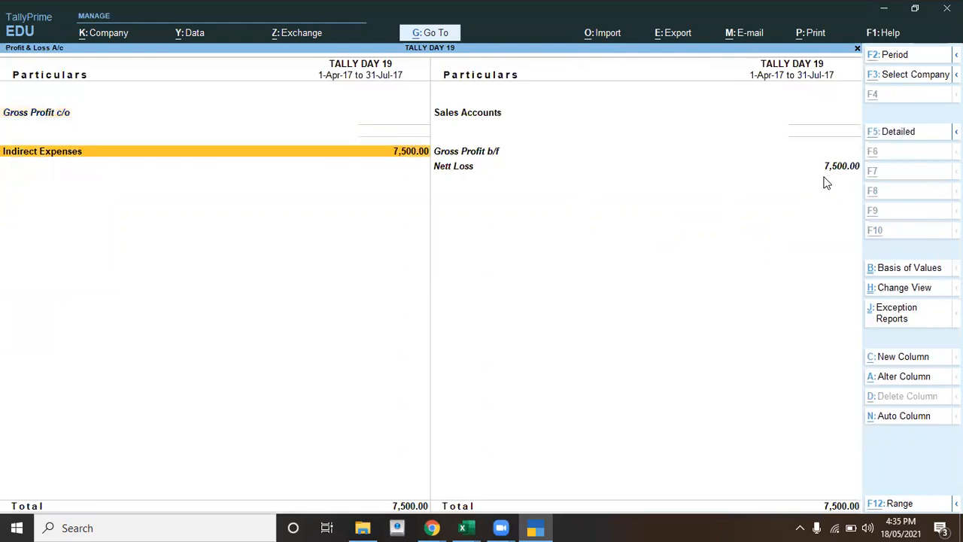
pyautogui.hotkey('alt', 'F5')
pyautogui.press('Down')
pyautogui.press('Down')
pyautogui.press('Down')
pyautogui.press('Down')
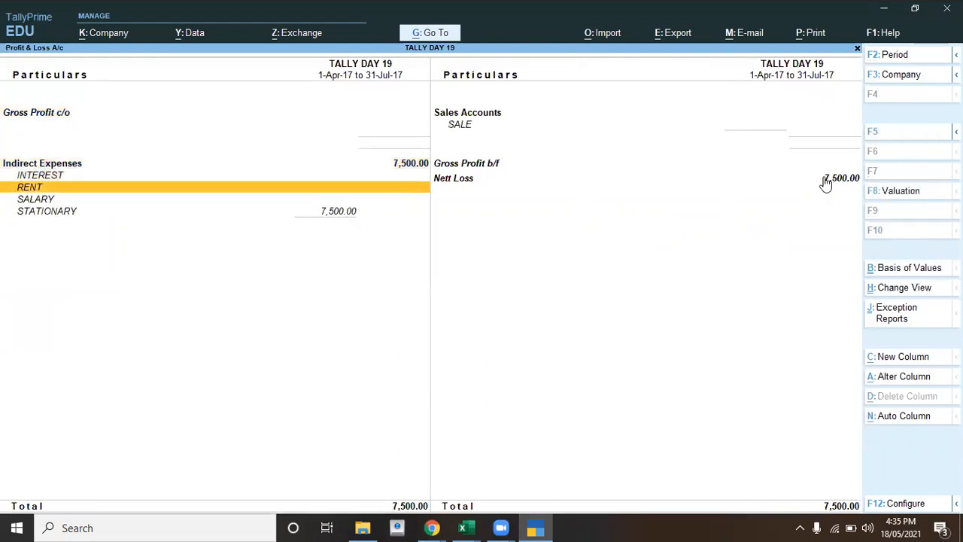
pyautogui.press('Up')
pyautogui.press('Up')
pyautogui.press('Up')
pyautogui.press('Escape')
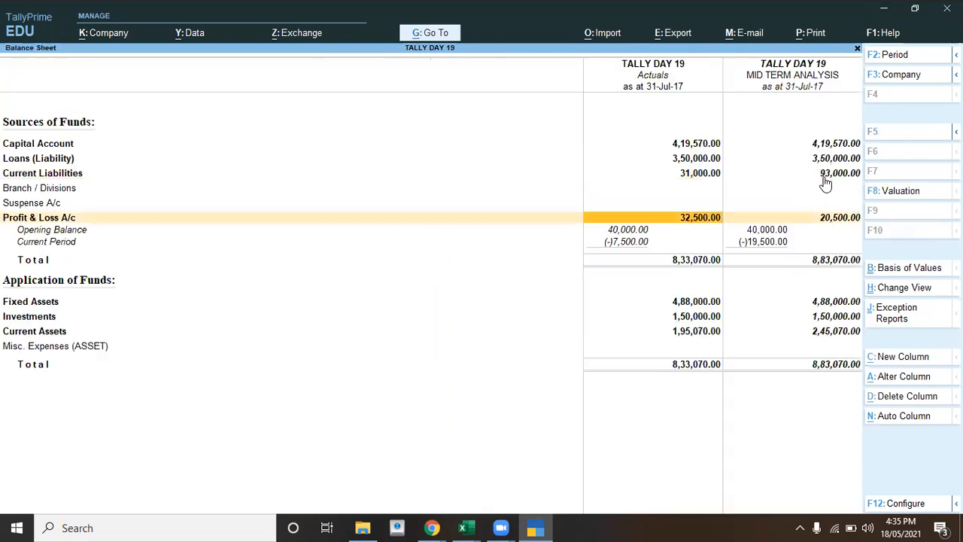
# Examine the MID TERM ANALYSIS Profit & Loss A/c in detail, covering Indirect Expenses, SALE and Nett Loss, and return to the Balance Sheet
pyautogui.press('Right')
pyautogui.press('Return')
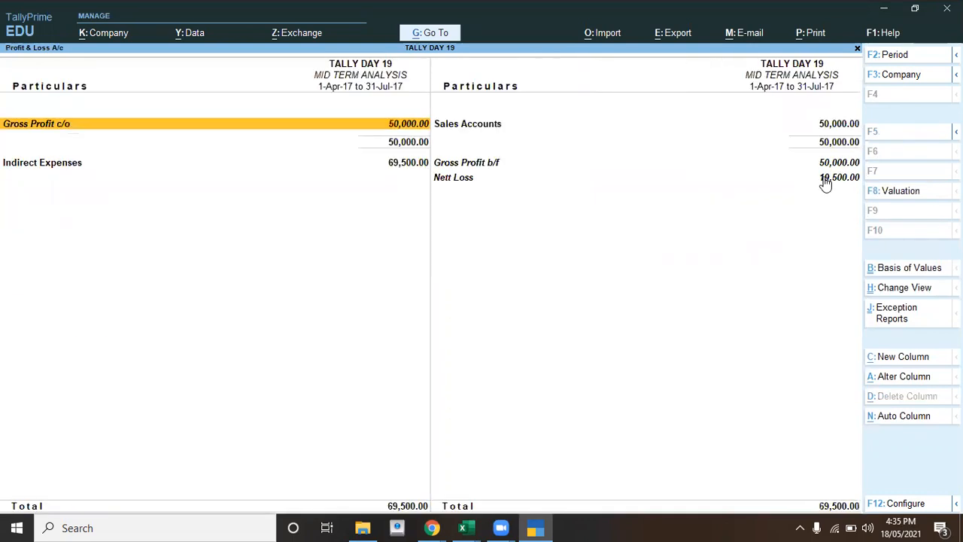
pyautogui.press('Down')
pyautogui.hotkey('alt', 'F5')
pyautogui.press('Down')
pyautogui.press('Down')
pyautogui.press('Down')
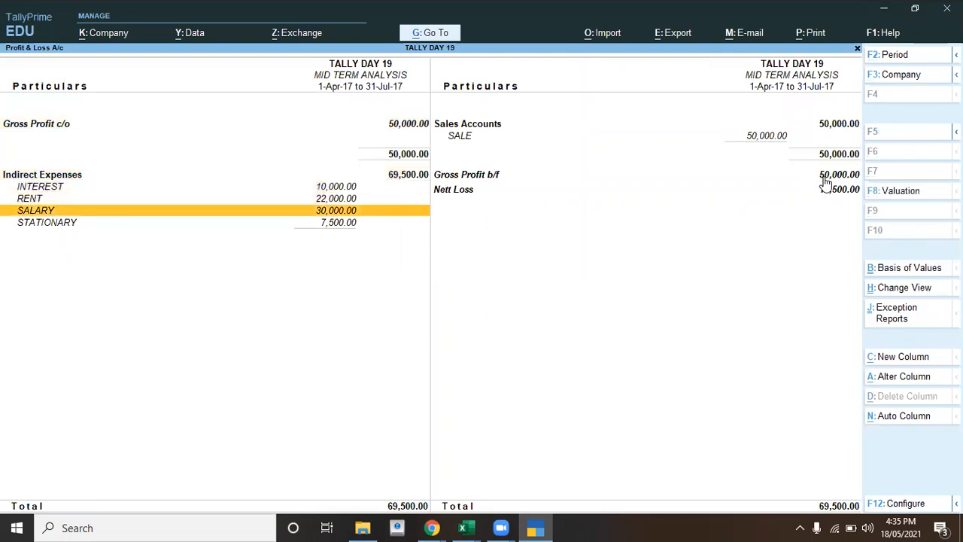
pyautogui.press('Right')
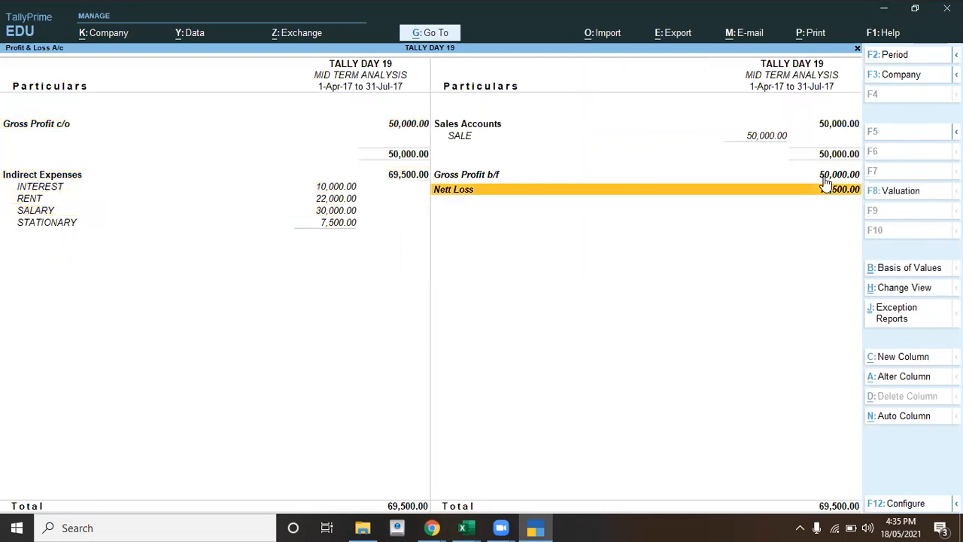
pyautogui.press('Up')
pyautogui.press('Up')
pyautogui.press('Down')
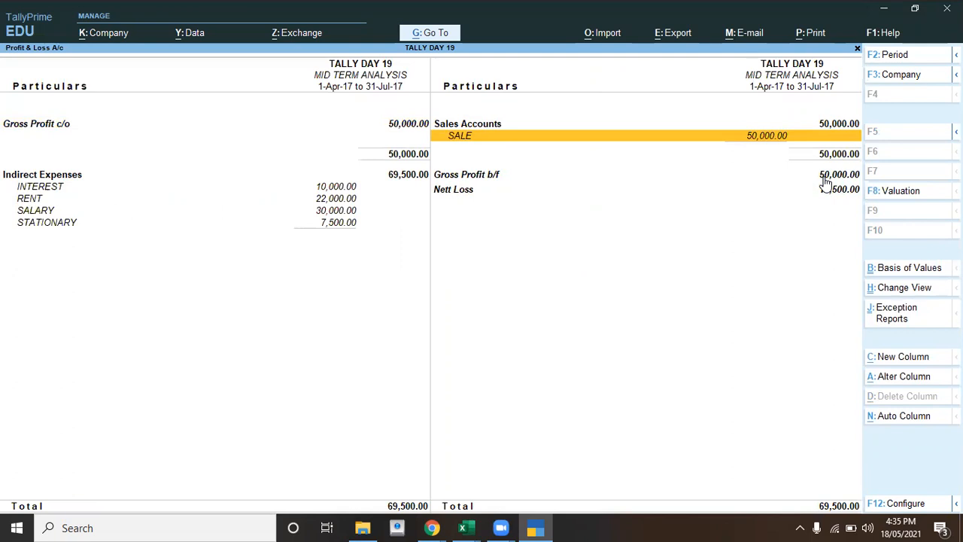
pyautogui.press('Escape')
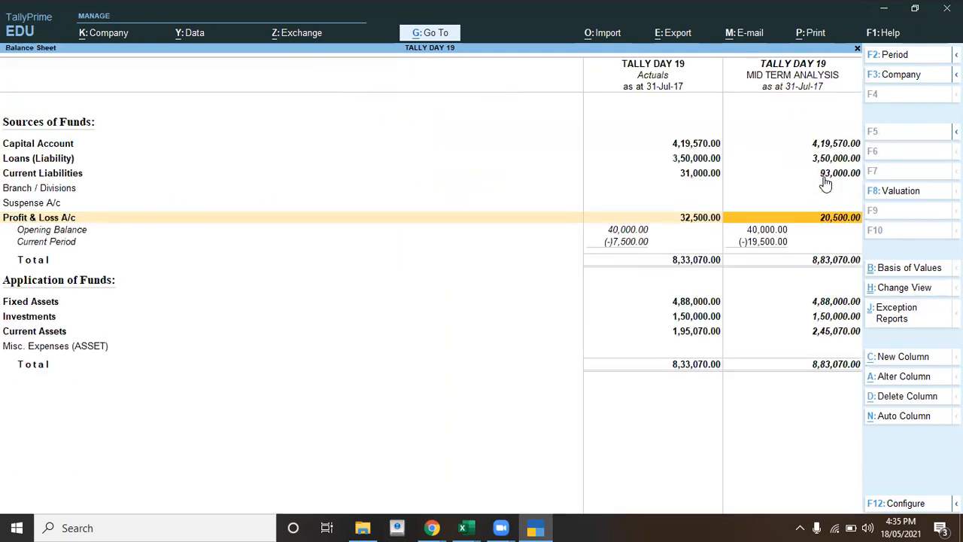
# Close the comparative Balance Sheet and return to the Gateway of Tally
pyautogui.press('Down')
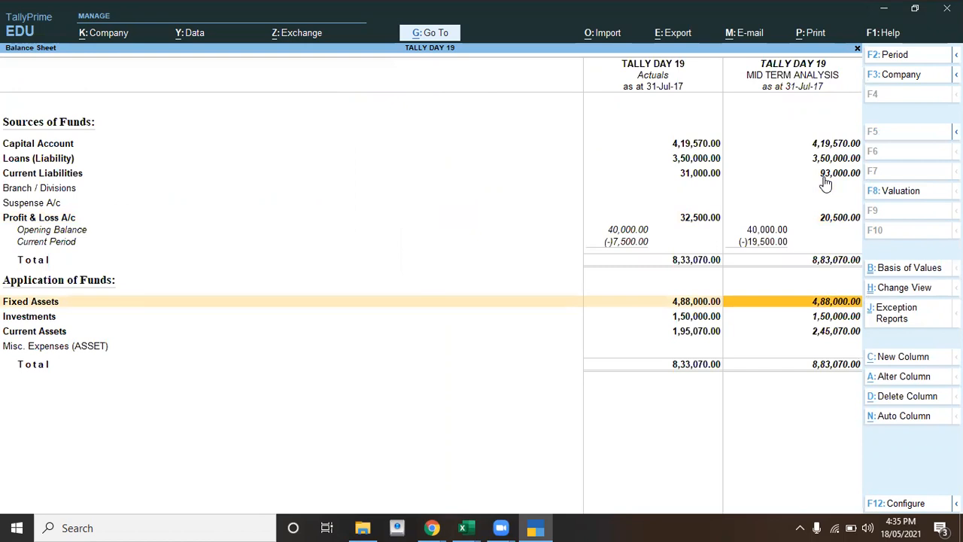
pyautogui.press('Escape')
pyautogui.press('Escape')
pyautogui.press('Escape')
# Switch to the Tally Test 19 workbook in Excel and reread task 7 about viewing the P/L and balance sheet through a scenario
pyautogui.hotkey('alt', 'Tab')
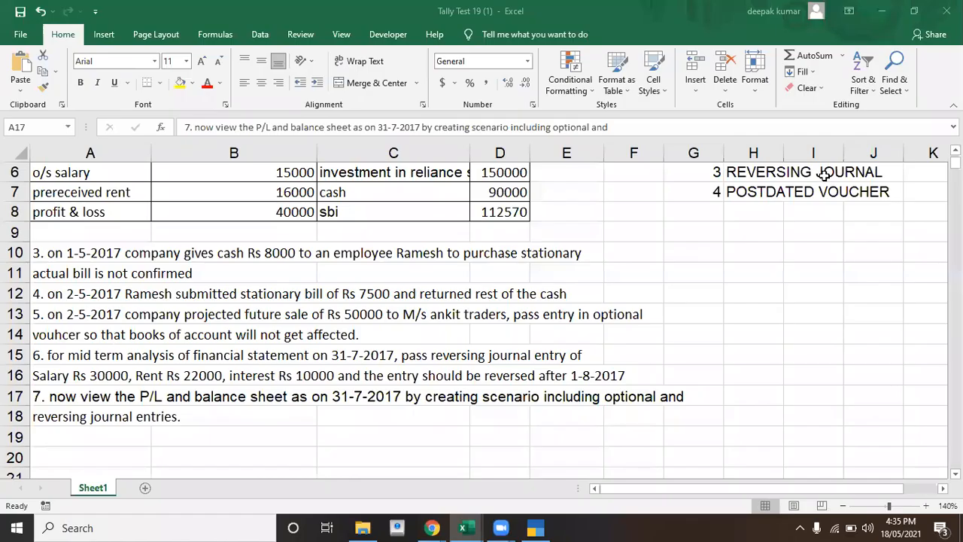
pyautogui.press('Down')
pyautogui.press('Up')
pyautogui.press('Down')
pyautogui.press('Up')
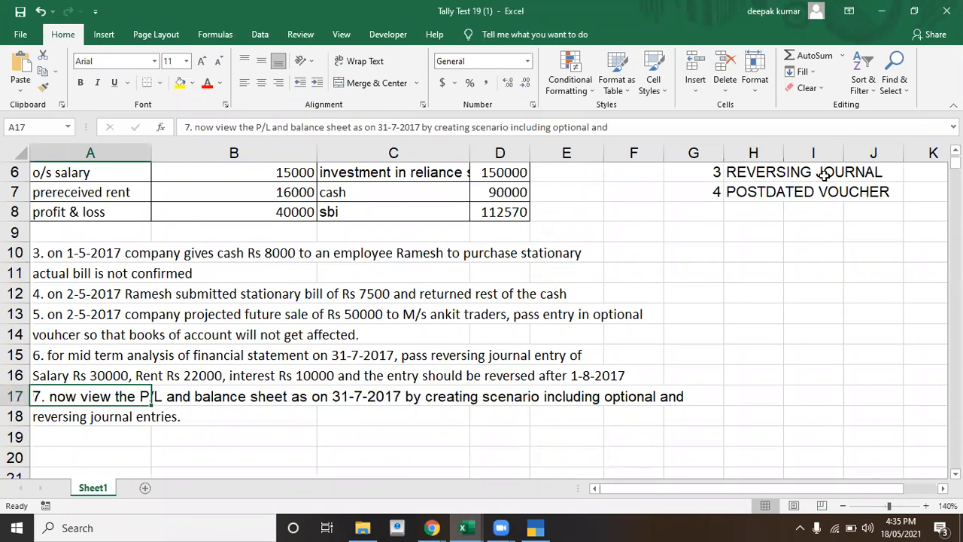
# Switch back to TallyPrime and open the Balance Sheet of TALLY DAY 19 in detailed view
pyautogui.hotkey('alt', 'Tab')
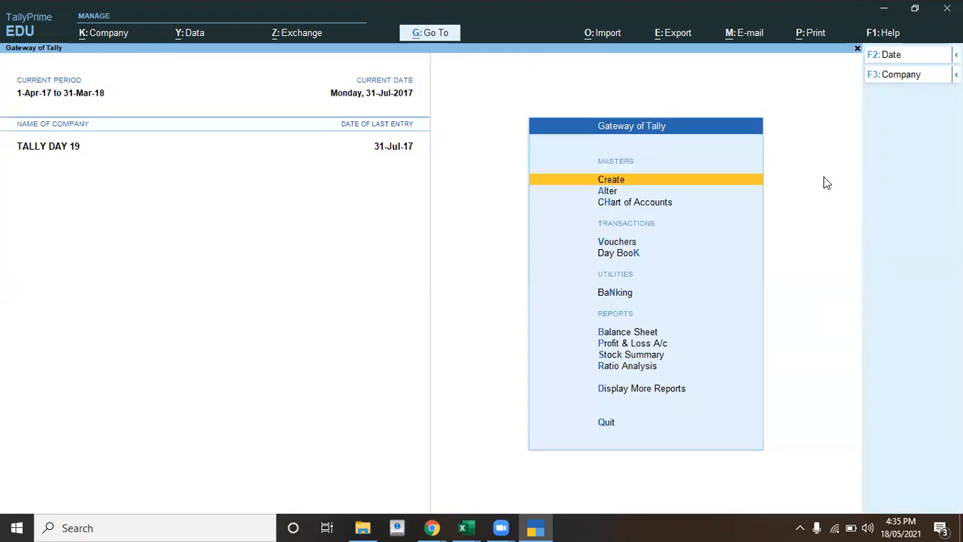
pyautogui.press('b')
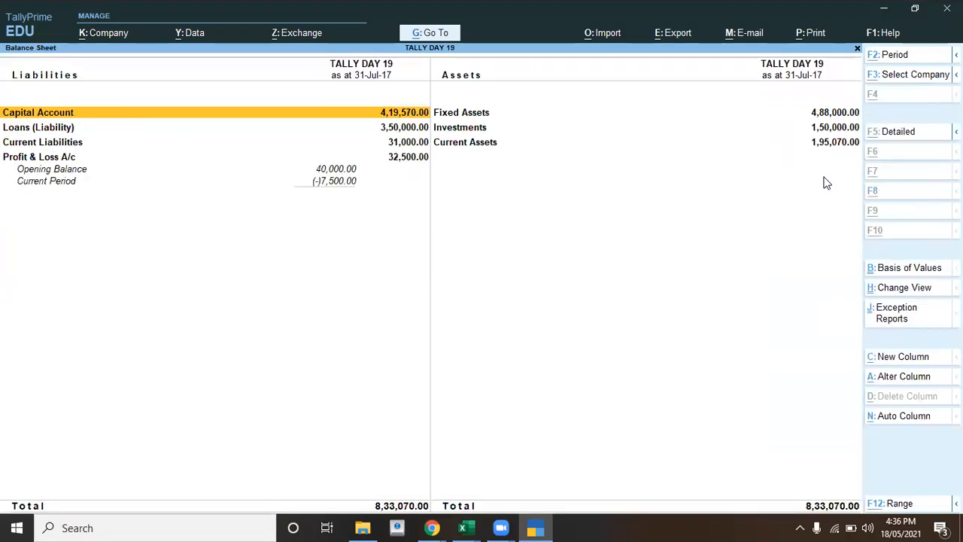
pyautogui.hotkey('alt', 'F5')
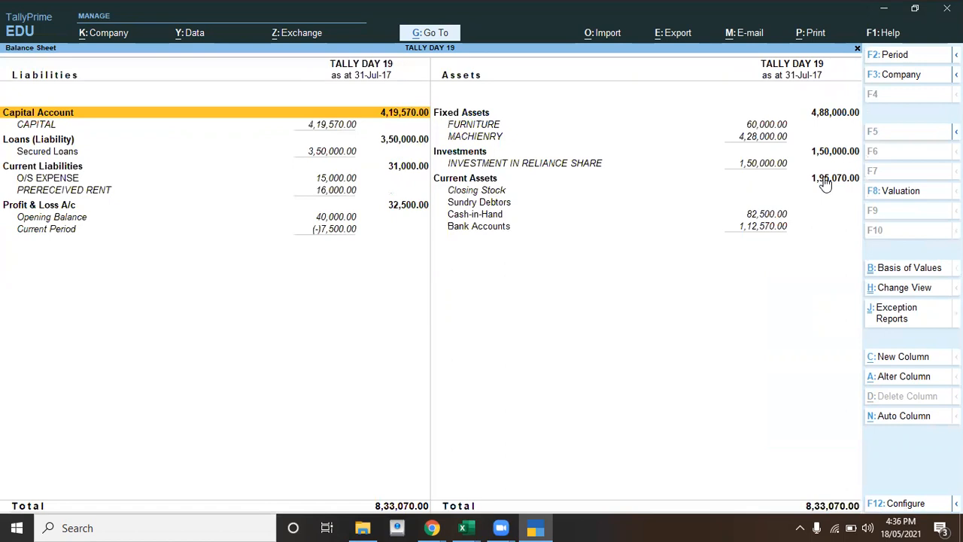
# Start a new Balance Sheet column covering 1-Apr-17 to 2-Aug-17
pyautogui.press('Right')
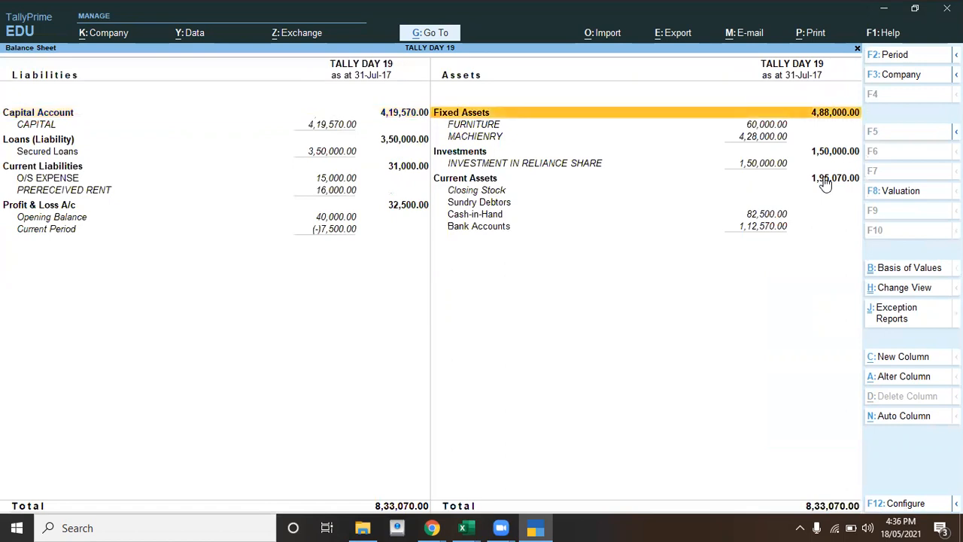
pyautogui.press('Down')
pyautogui.press('Down')
pyautogui.press('Down')
pyautogui.press('Down')
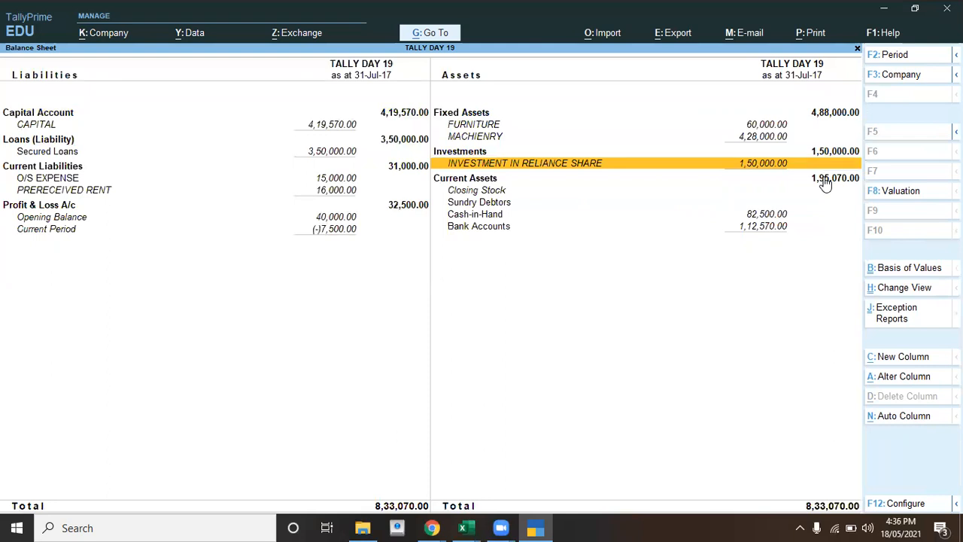
pyautogui.hotkey('alt', 'c')
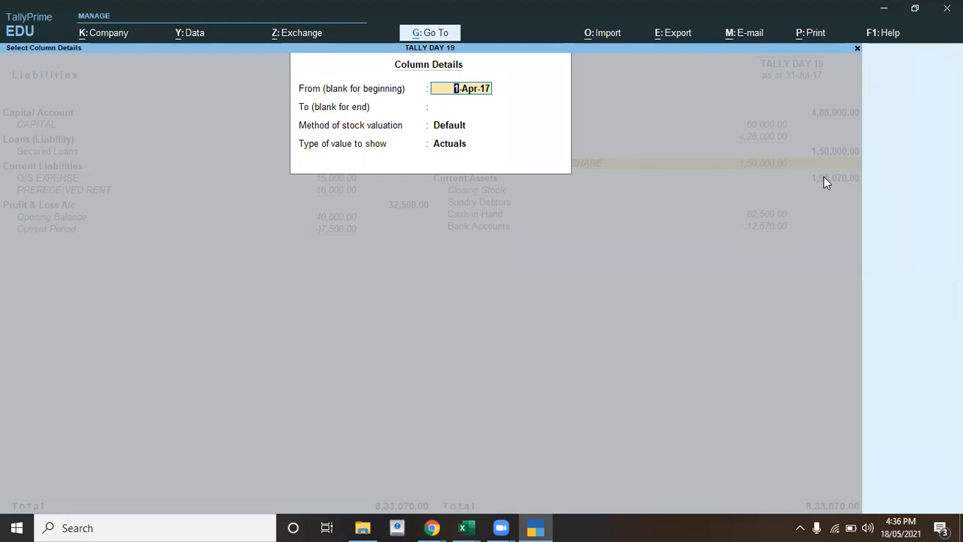
pyautogui.press('Return')
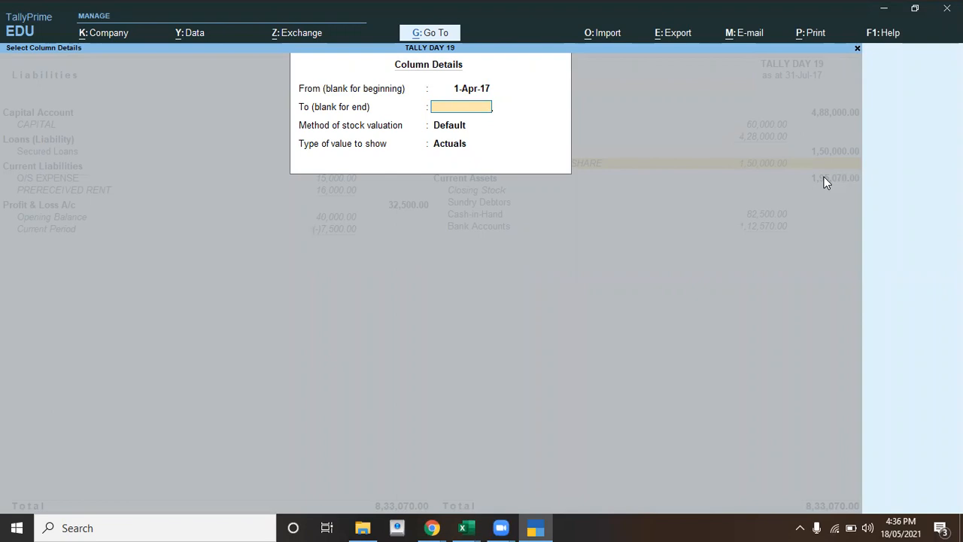
pyautogui.write('2-8')
pyautogui.press('Return')
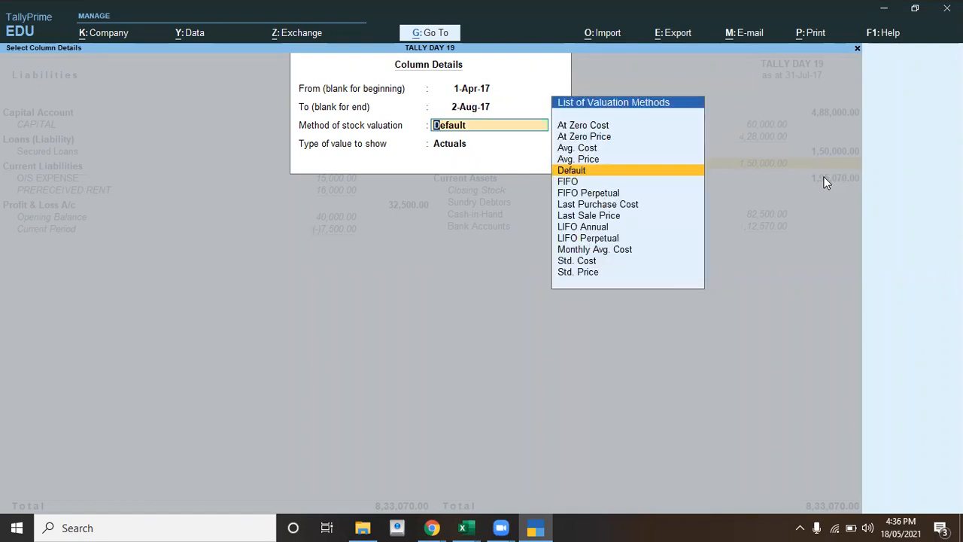
# Keep the Default stock valuation and show MID TERM ANALYSIS scenario values in the new column
pyautogui.press('Return')
pyautogui.press('Down')
pyautogui.press('Down')
pyautogui.press('Down')
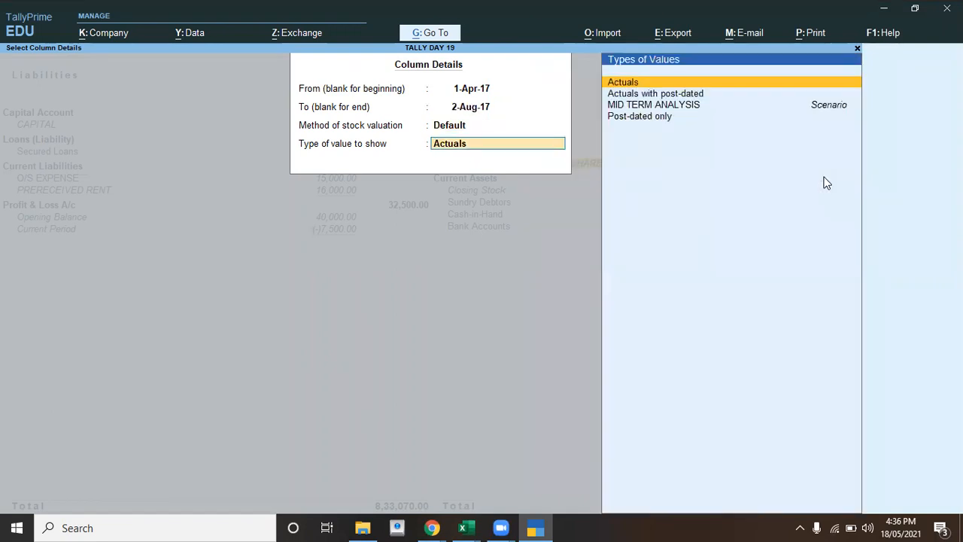
pyautogui.press('Return')
pyautogui.press('Return')
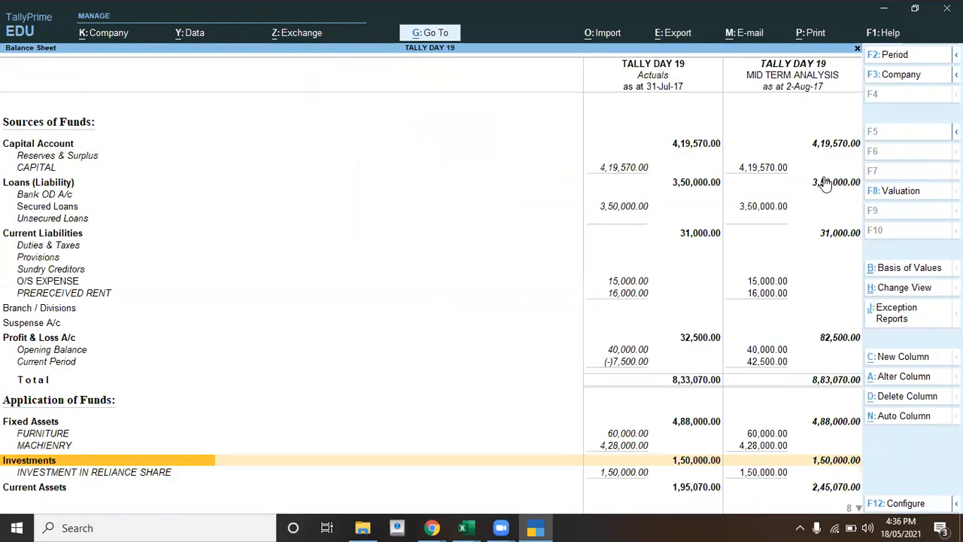
# Compare the Actuals and MID TERM ANALYSIS columns of the Balance Sheet, from Capital Account down through Current Liabilities
pyautogui.press('Up')
pyautogui.press('Up')
pyautogui.press('Up')
pyautogui.press('Up')
pyautogui.press('Up')
pyautogui.press('Up')
pyautogui.press('Up')
pyautogui.press('Up')
pyautogui.press('Up')
pyautogui.press('Up')
pyautogui.press('Up')
pyautogui.press('Up')
pyautogui.press('Up')
pyautogui.press('Up')
pyautogui.press('Up')
pyautogui.press('Up')
pyautogui.press('Up')
pyautogui.press('Up')
pyautogui.press('Up')
pyautogui.press('Up')
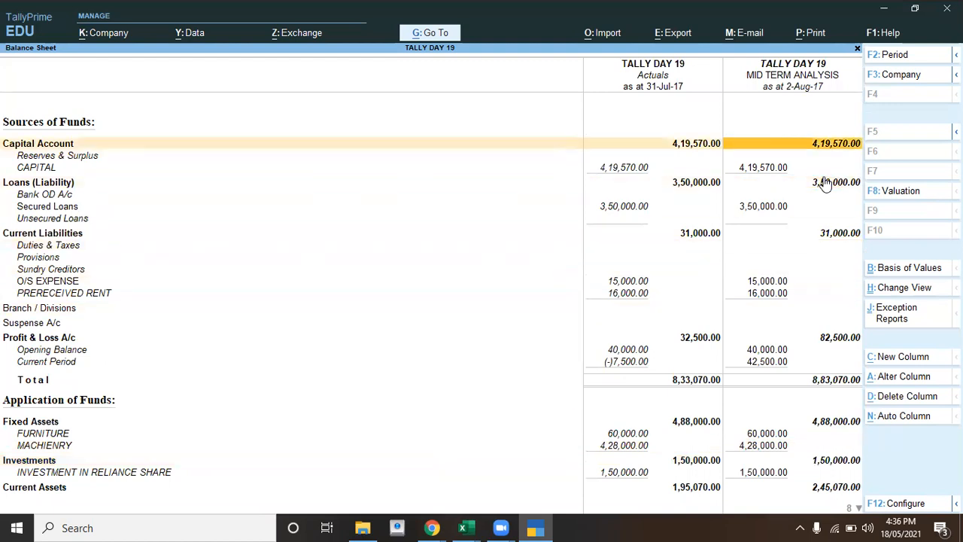
pyautogui.press('Down')
pyautogui.press('Down')
pyautogui.press('Down')
pyautogui.press('Down')
pyautogui.press('Down')
pyautogui.press('Down')
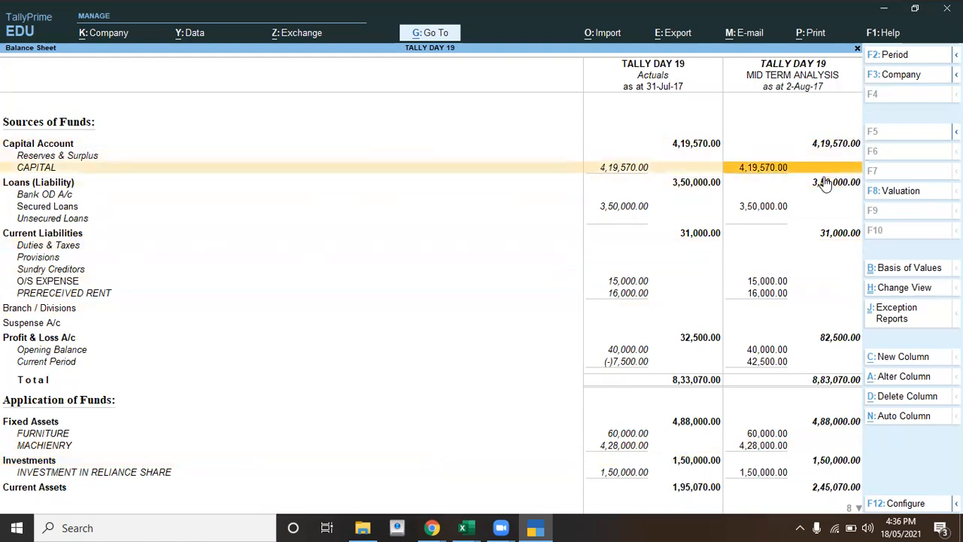
pyautogui.press('Down')
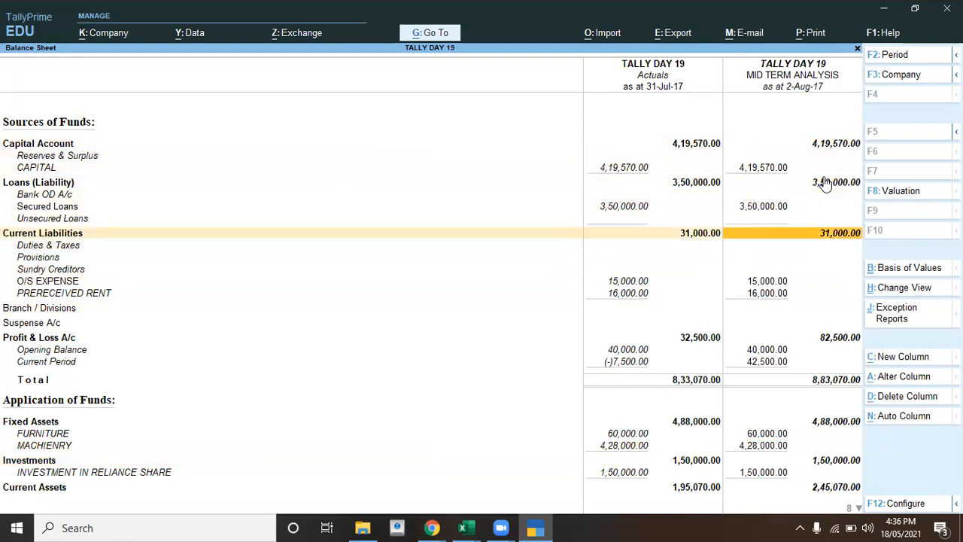
pyautogui.press('Down')
pyautogui.press('Down')
pyautogui.press('Down')
# Compare O/S EXPENSE in both columns, drilling into O/S SALARY for MID TERM ANALYSIS and the group summary for Actuals
pyautogui.press('Left')
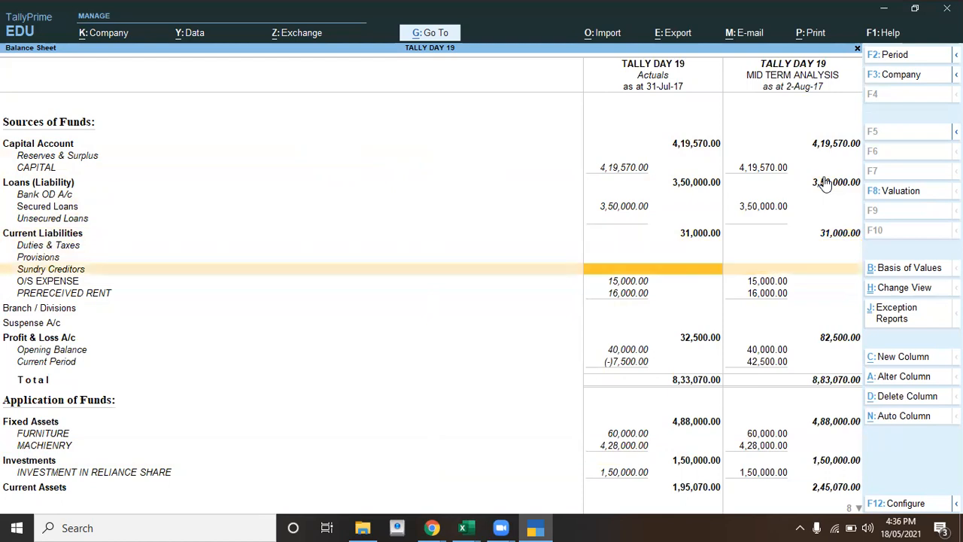
pyautogui.press('Down')
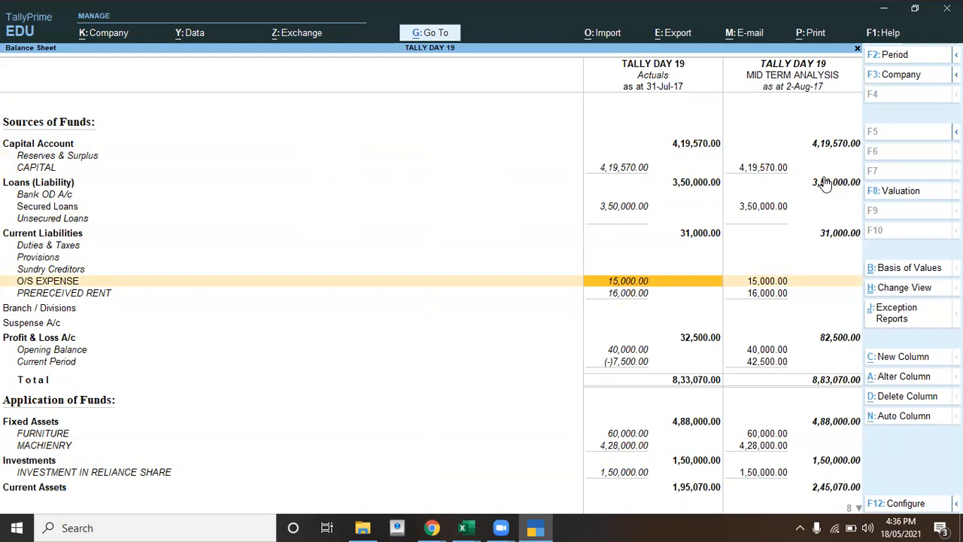
pyautogui.press('Right')
pyautogui.press('Left')
pyautogui.press('Left')
pyautogui.press('Right')
pyautogui.press('Right')
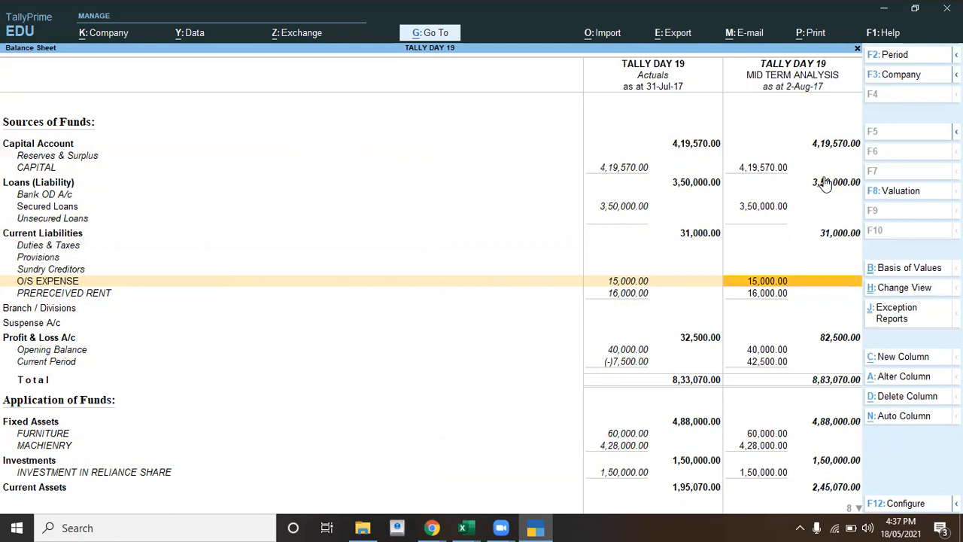
pyautogui.press('Return')
pyautogui.press('Return')
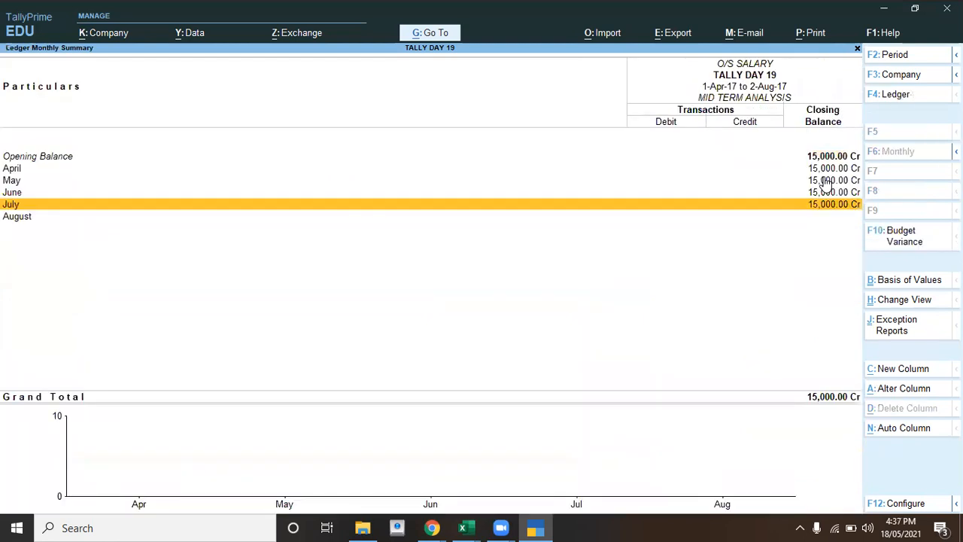
pyautogui.press('Escape')
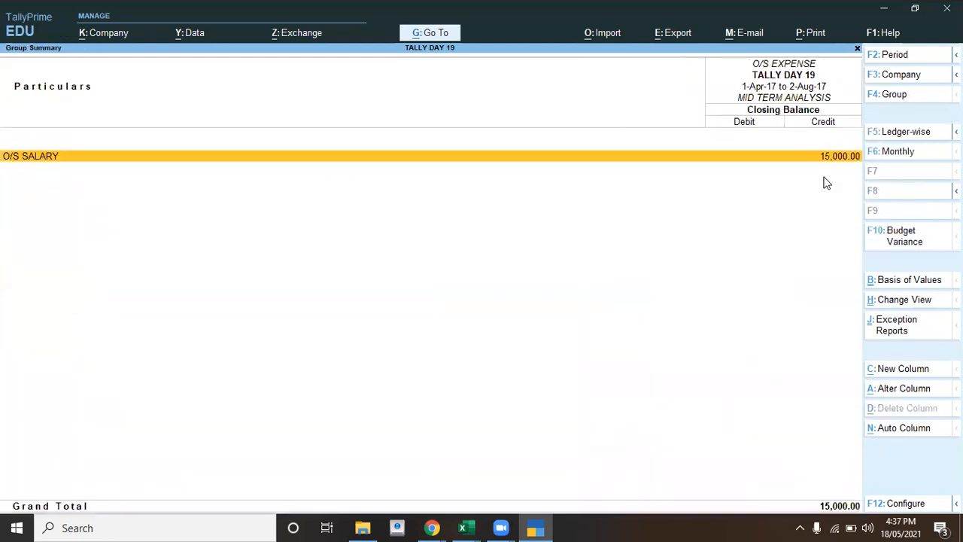
pyautogui.press('Escape')
pyautogui.press('Left')
pyautogui.press('Return')
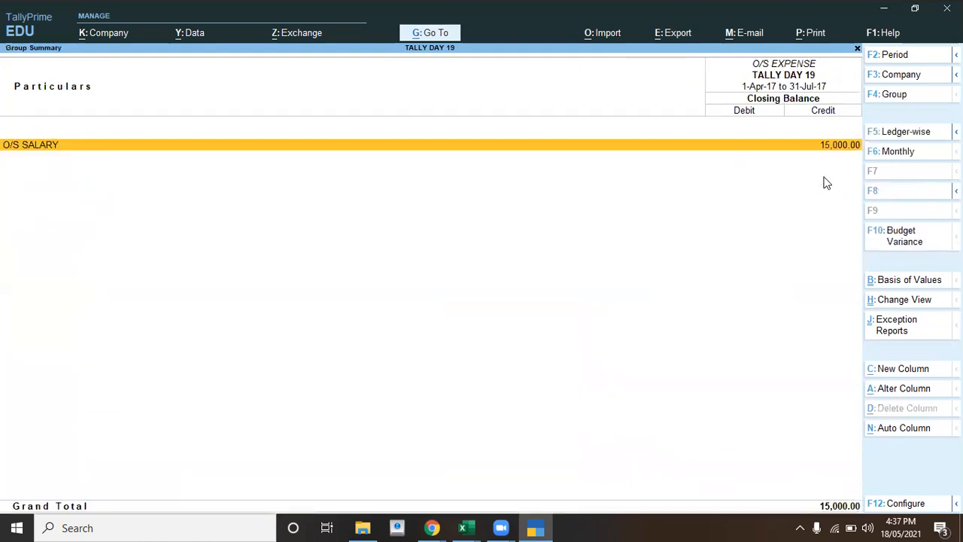
pyautogui.press('Escape')
# Check PRERECEIVED RENT under MID TERM ANALYSIS, close the comparative Balance Sheet and switch away from TallyPrime
pyautogui.press('Down')
pyautogui.press('Right')
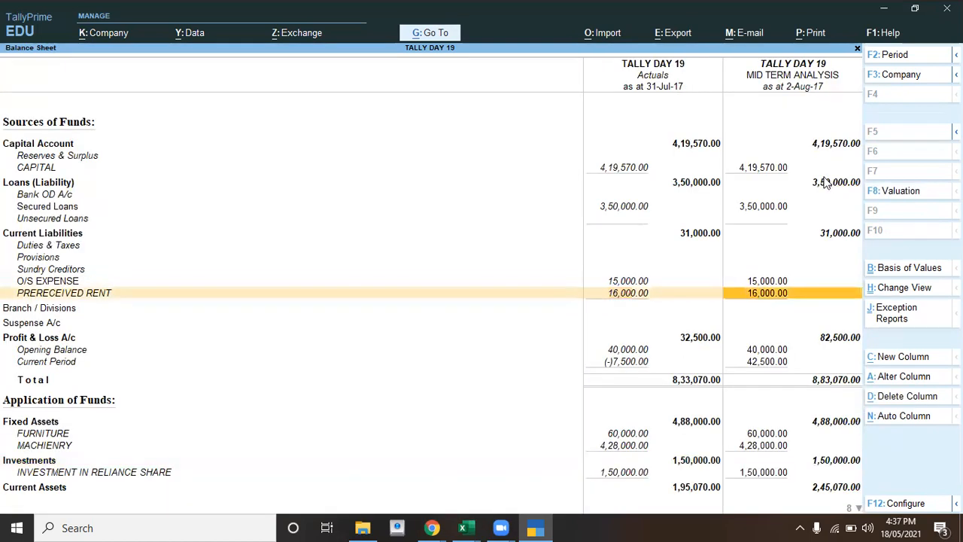
pyautogui.press('Escape')
pyautogui.press('Escape')
pyautogui.press('Escape')
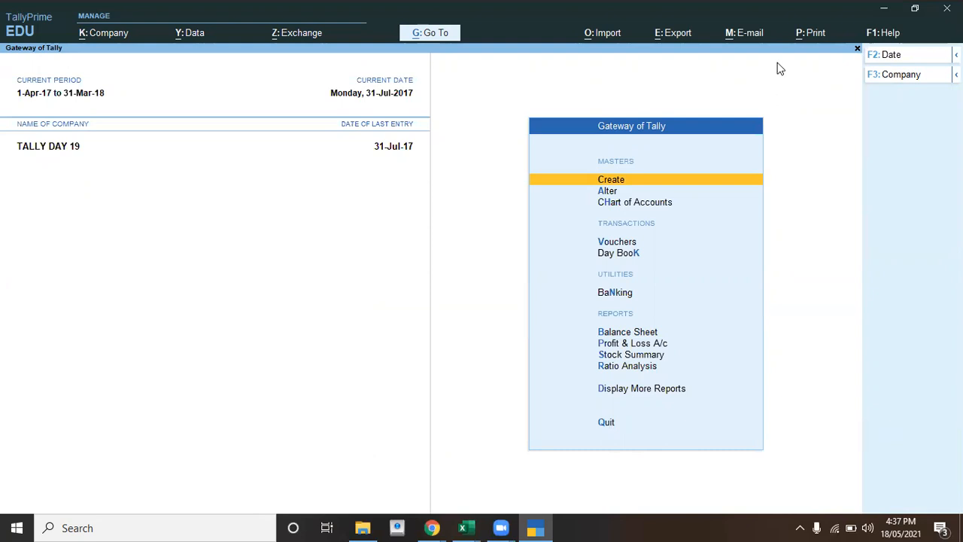
pyautogui.hotkey('alt', 'Tab')
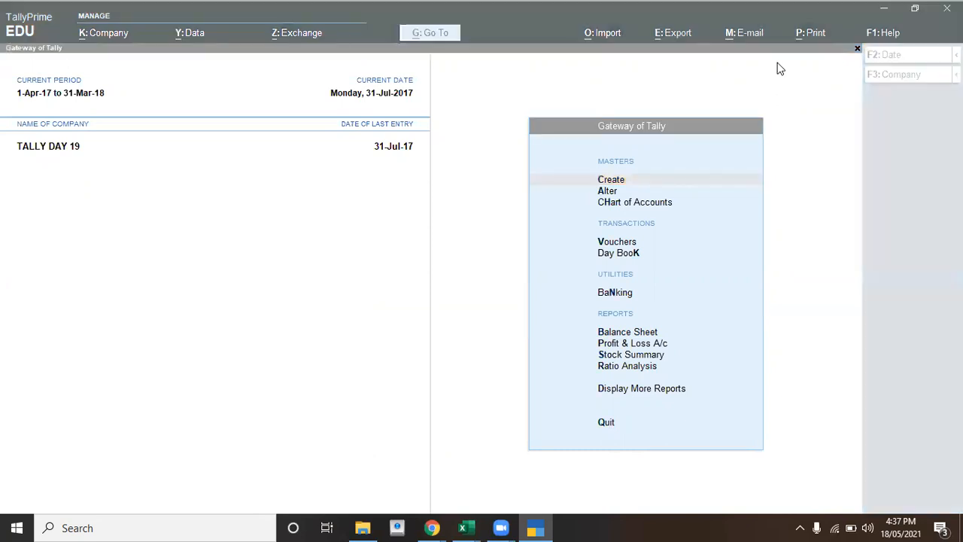